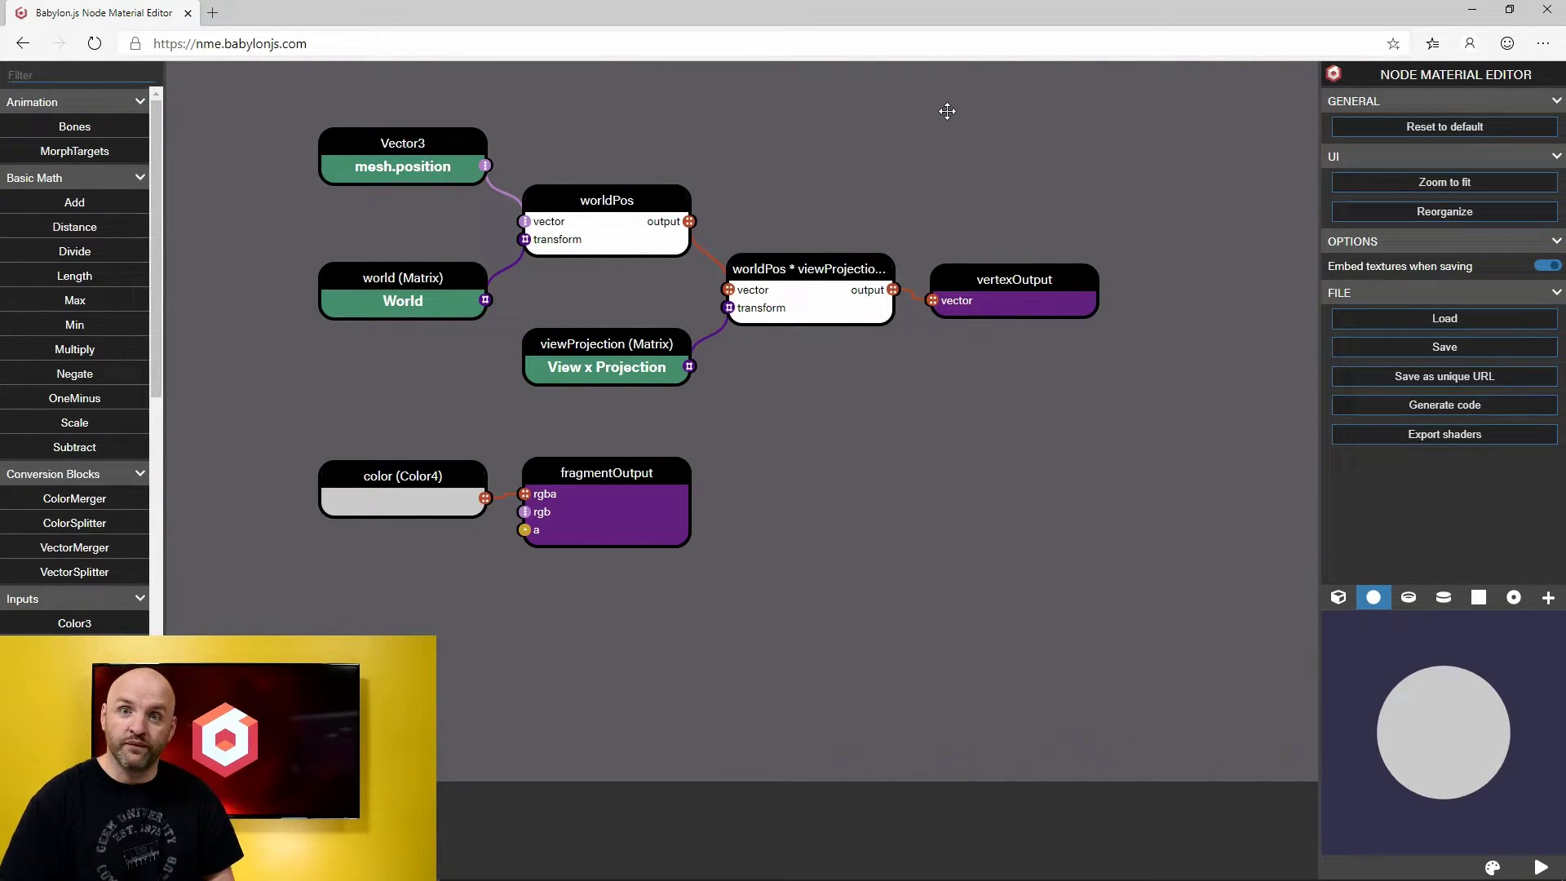
Step: Add a Texture block to the graph and delete the Color4 node
left_click_drag(901, 368, 972, 400)
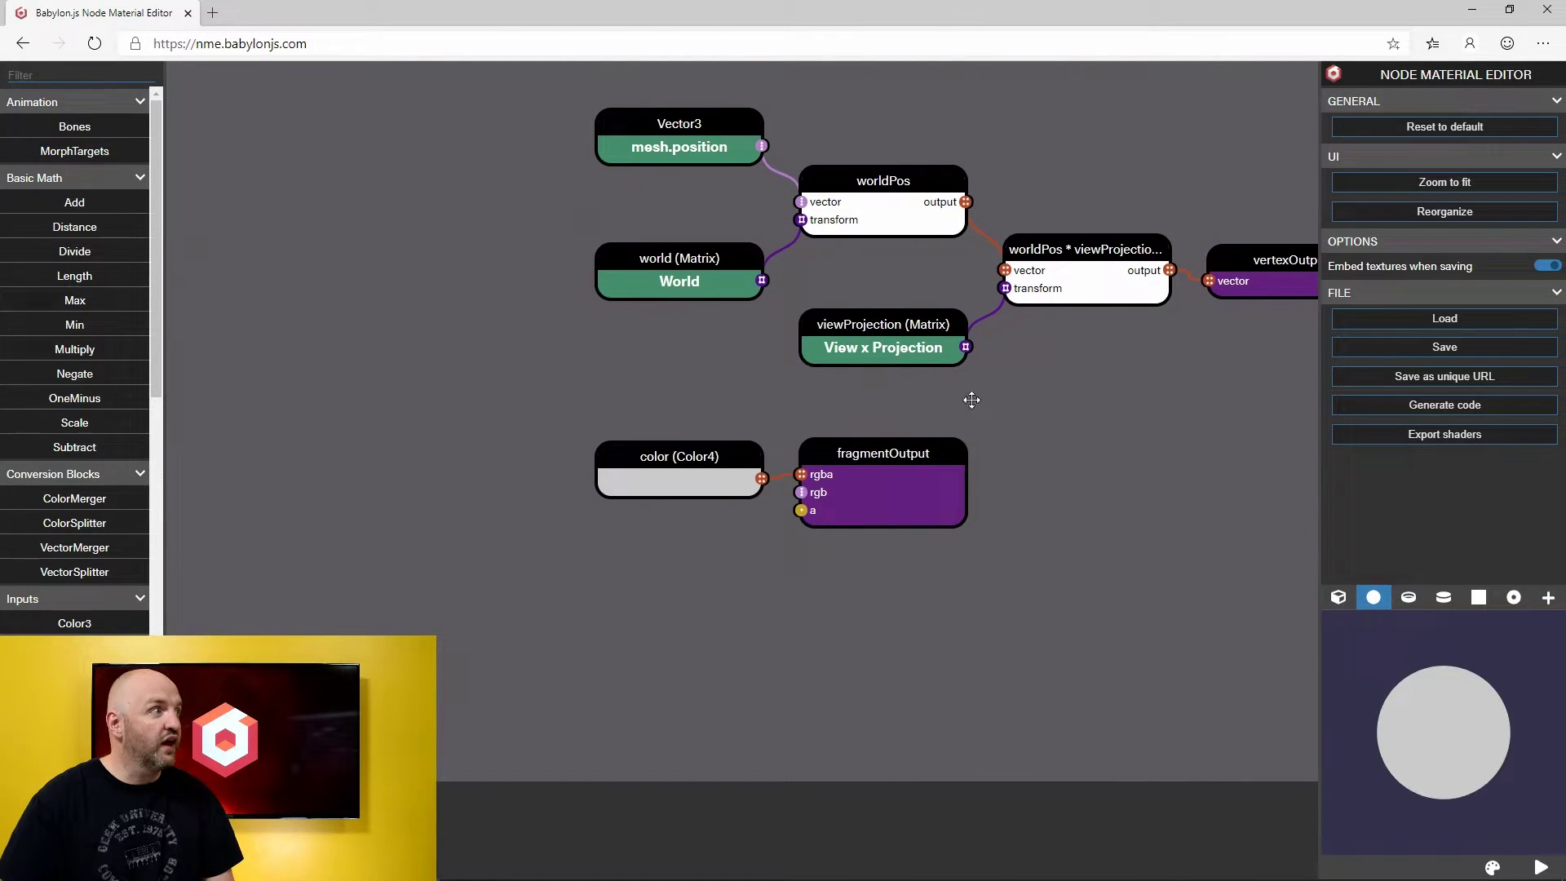
left_click(100, 72)
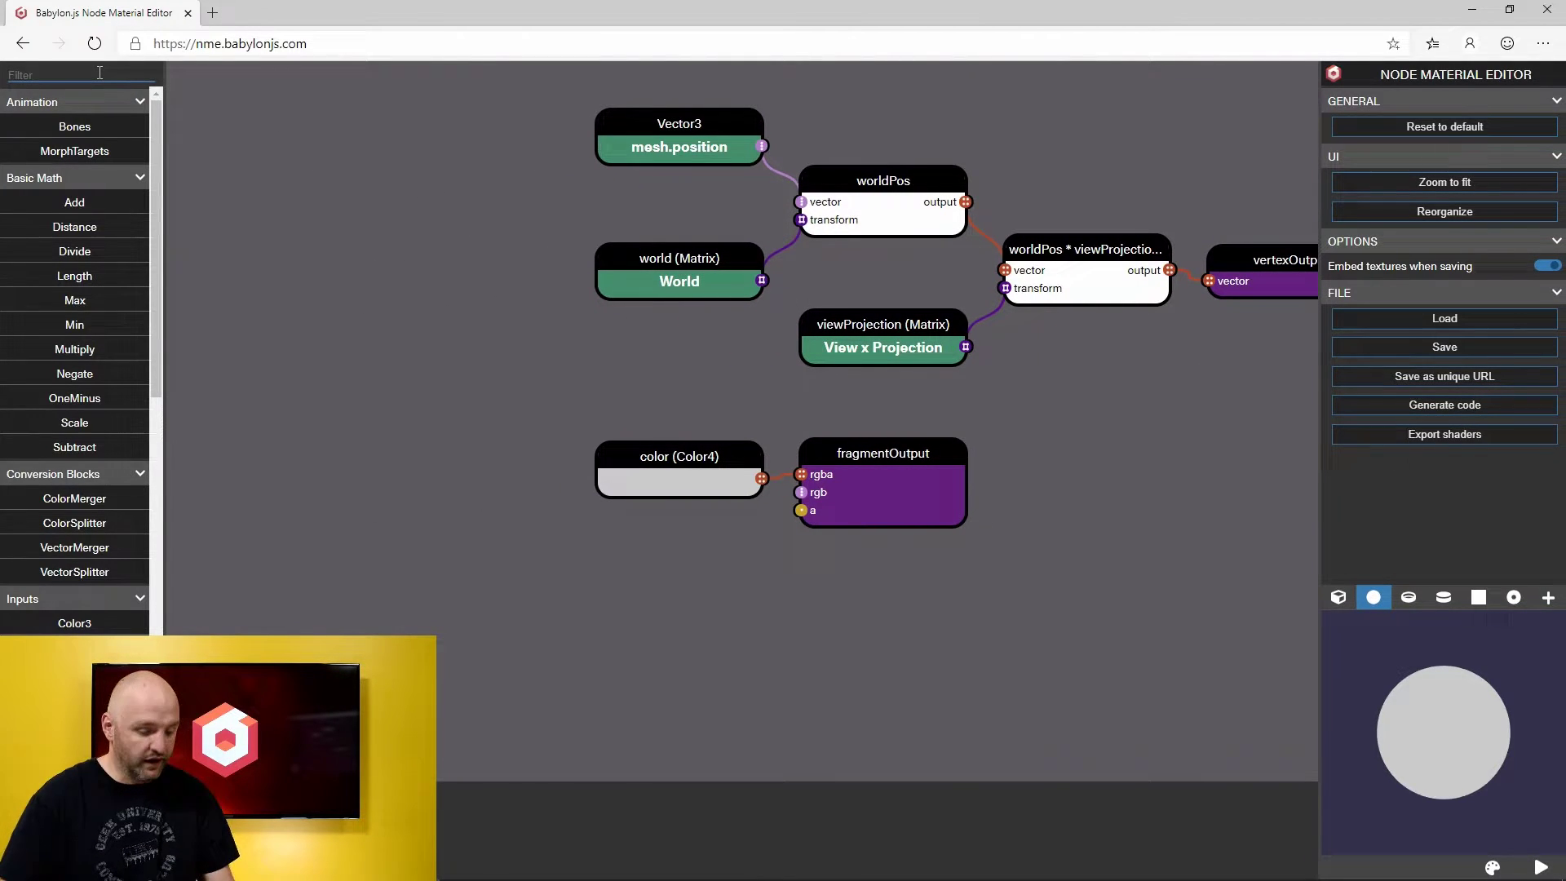
type("tex")
left_click_drag(82, 127, 555, 400)
left_click_drag(883, 454, 1077, 469)
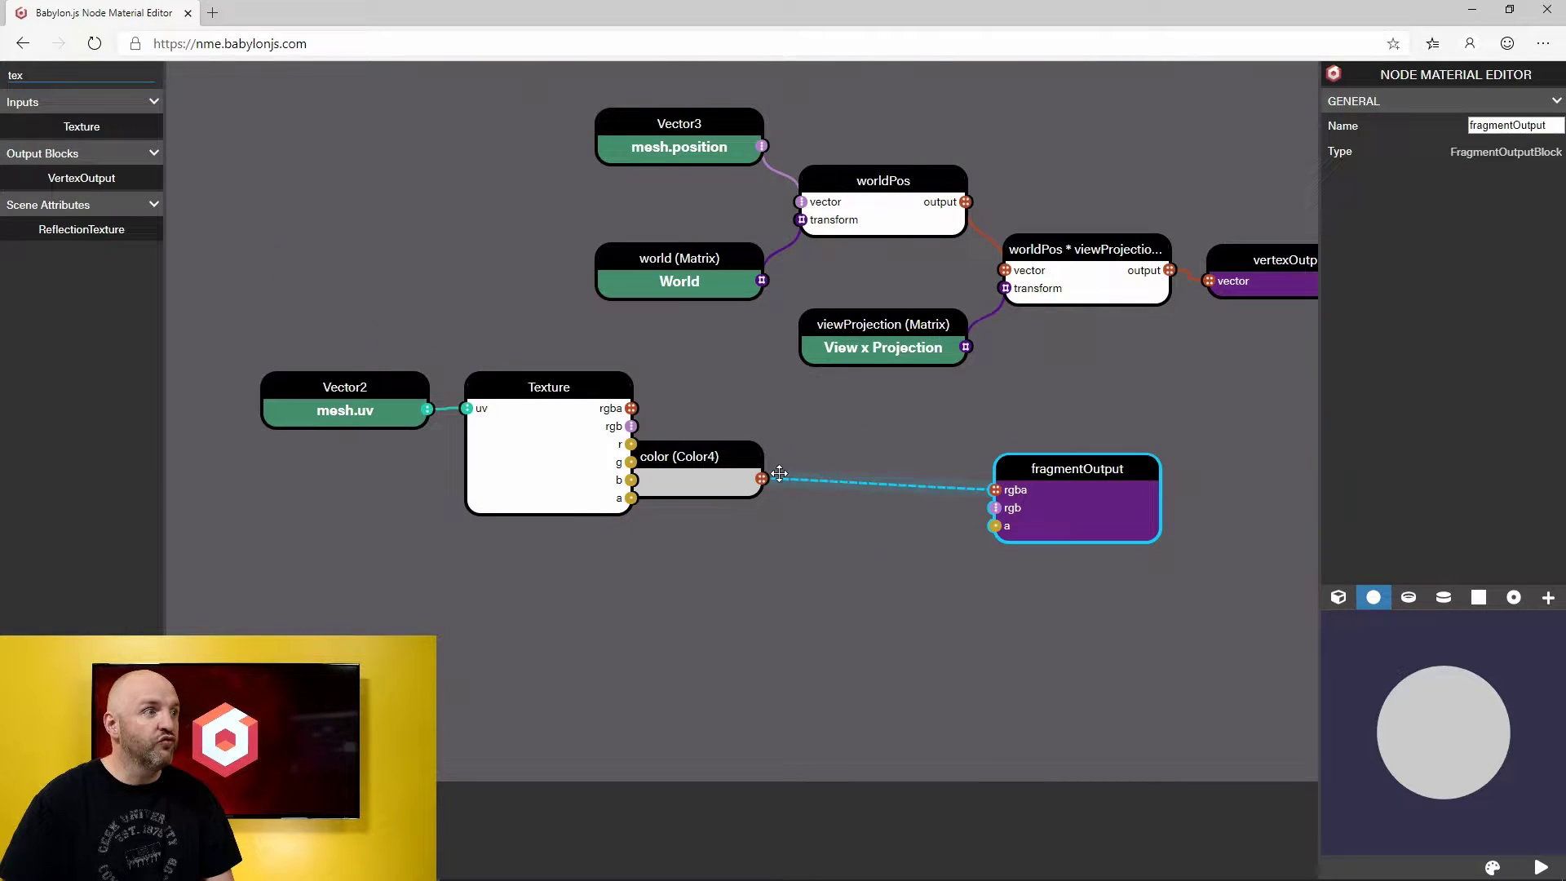
left_click_drag(750, 474, 814, 587)
key("Delete")
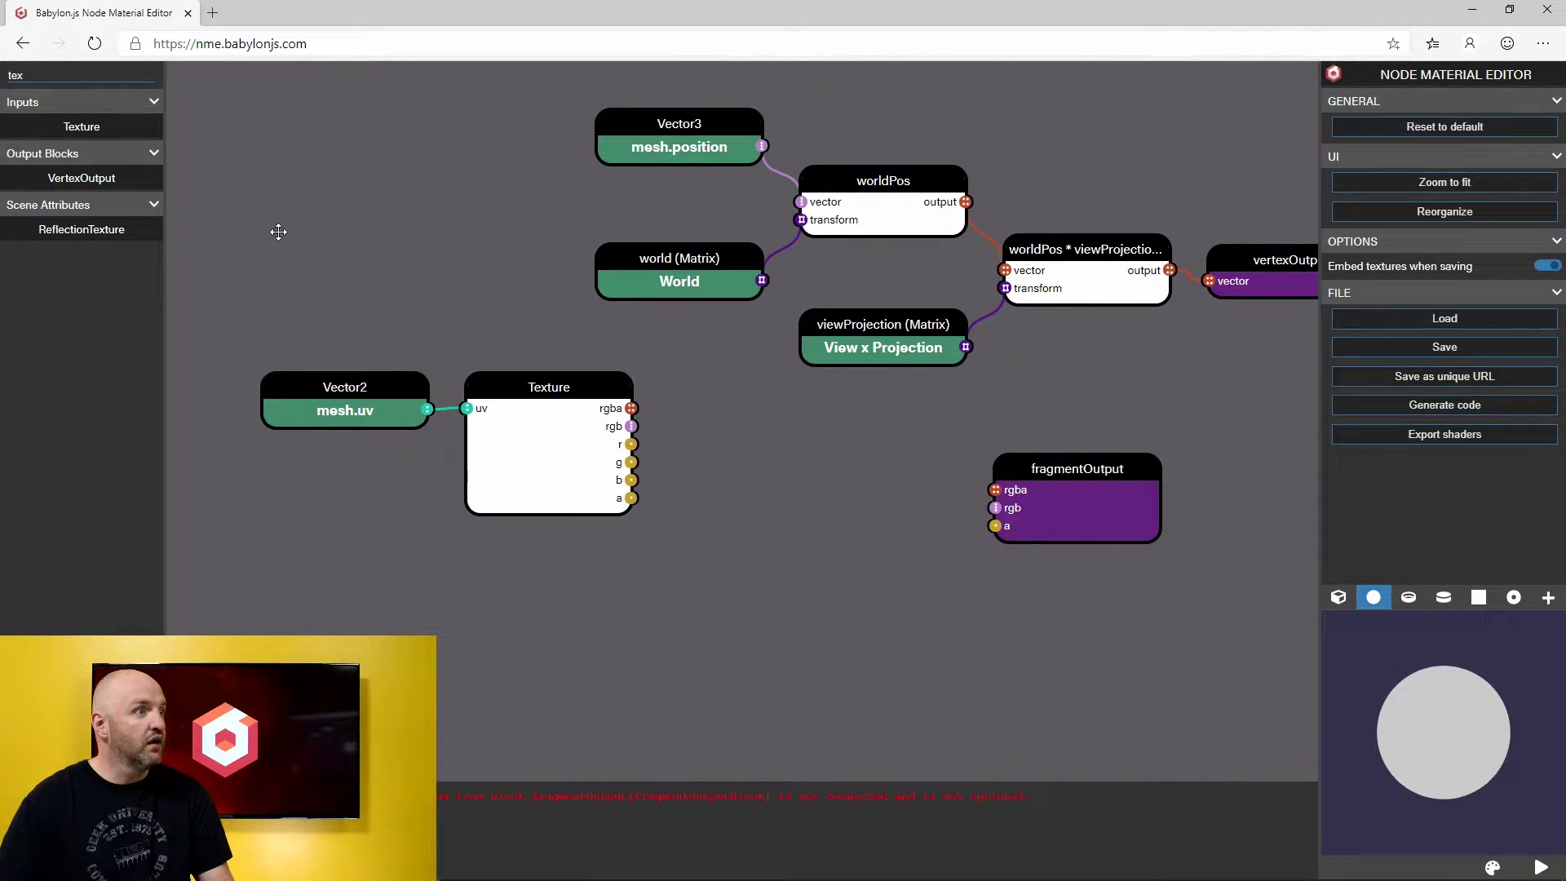
Step: Add a Lights block to the node graph
left_click(54, 76)
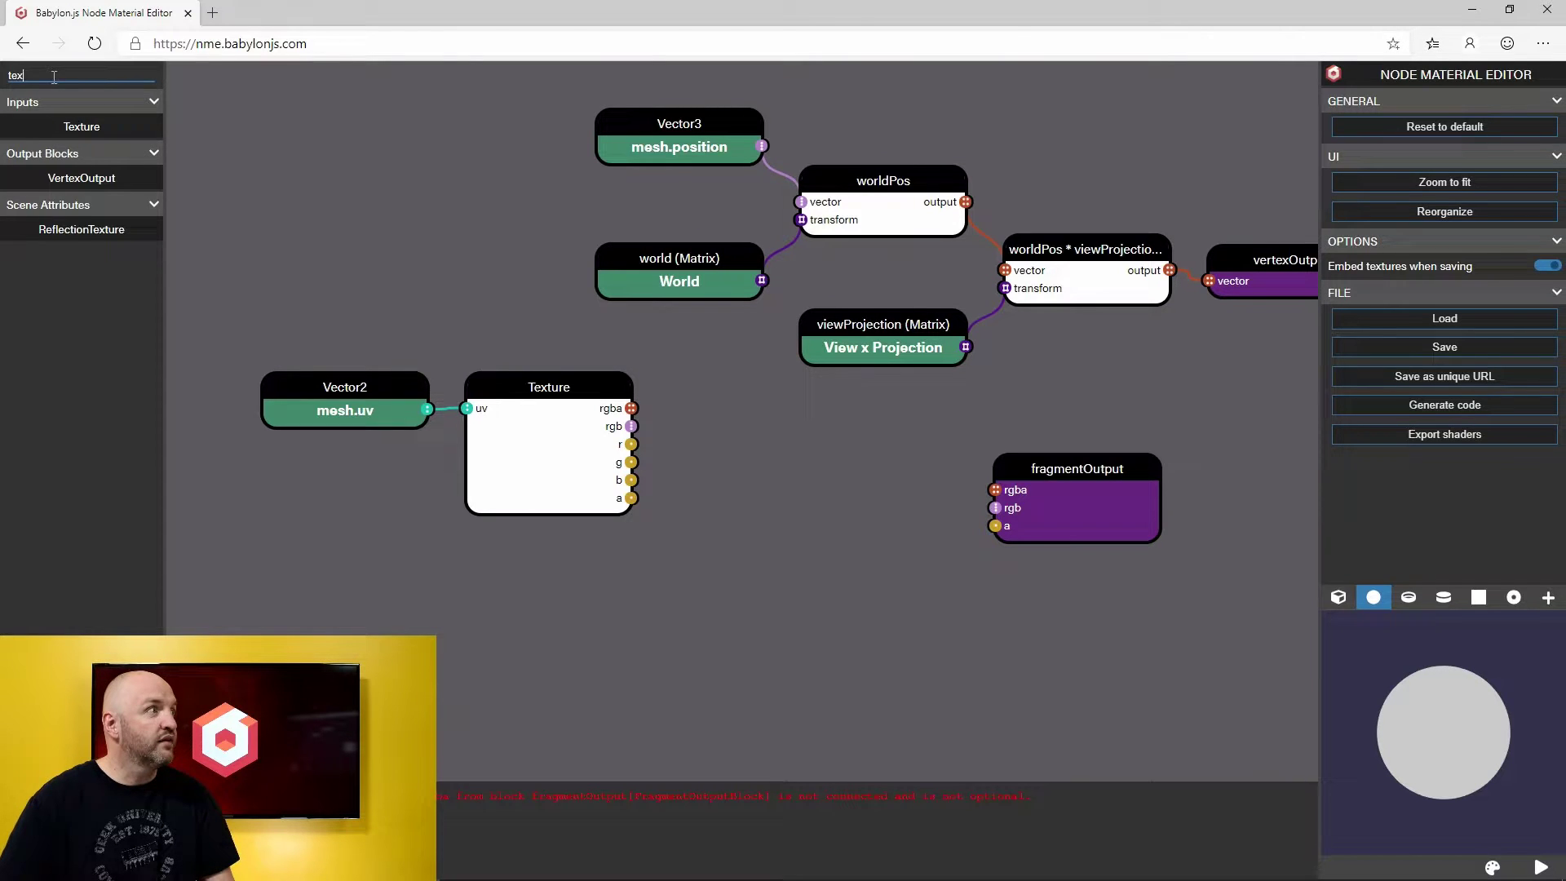
type("light")
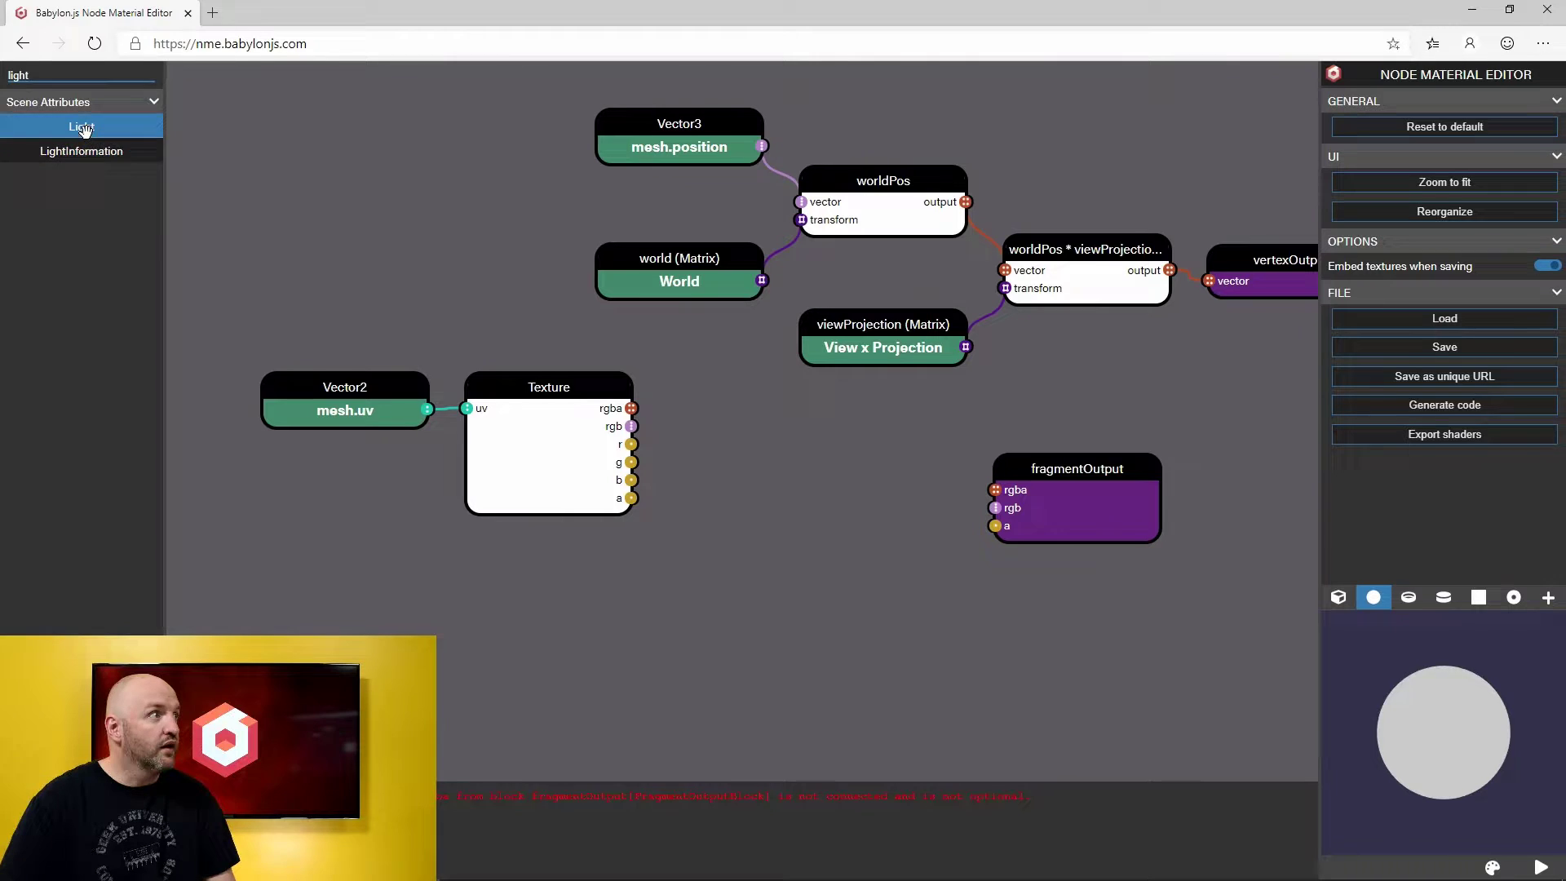
left_click_drag(82, 126, 813, 593)
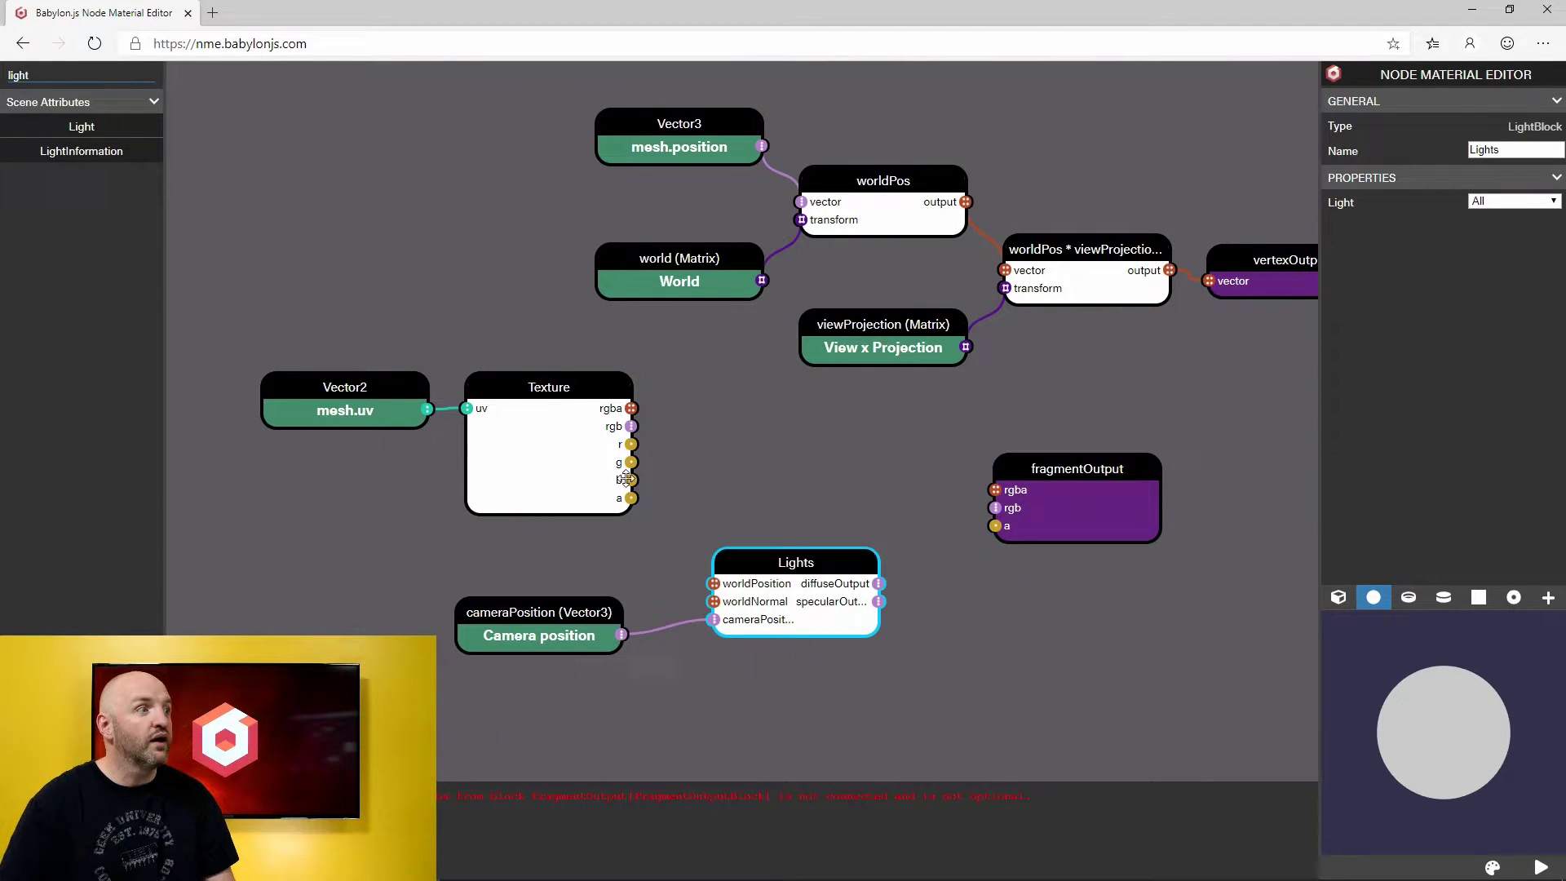
Step: Load the tree image into the Texture node
left_click(575, 449)
left_click(1433, 280)
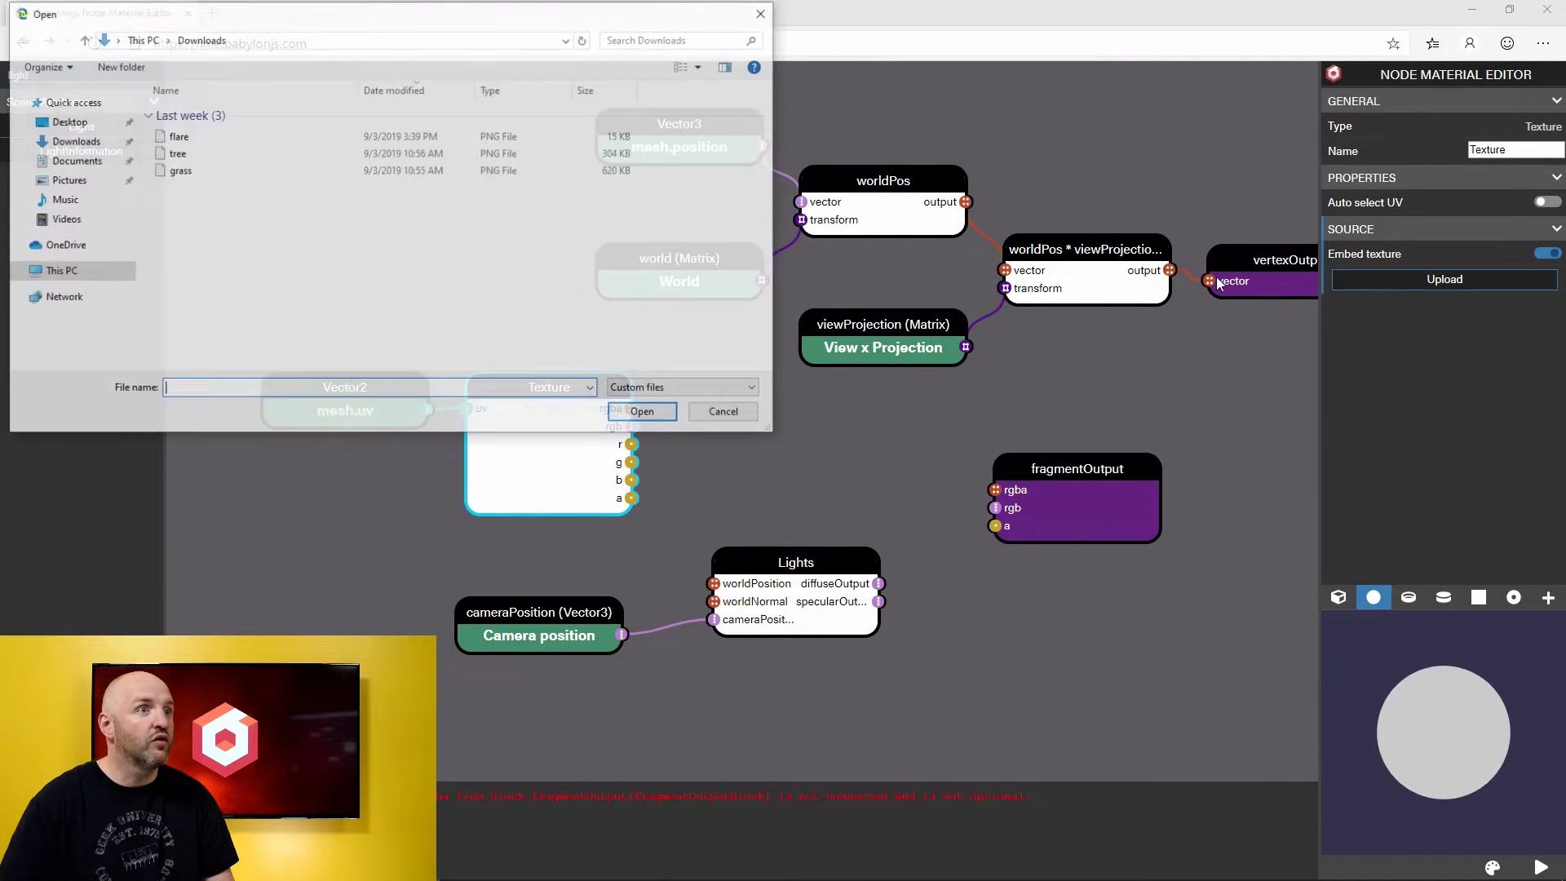
double_click(177, 153)
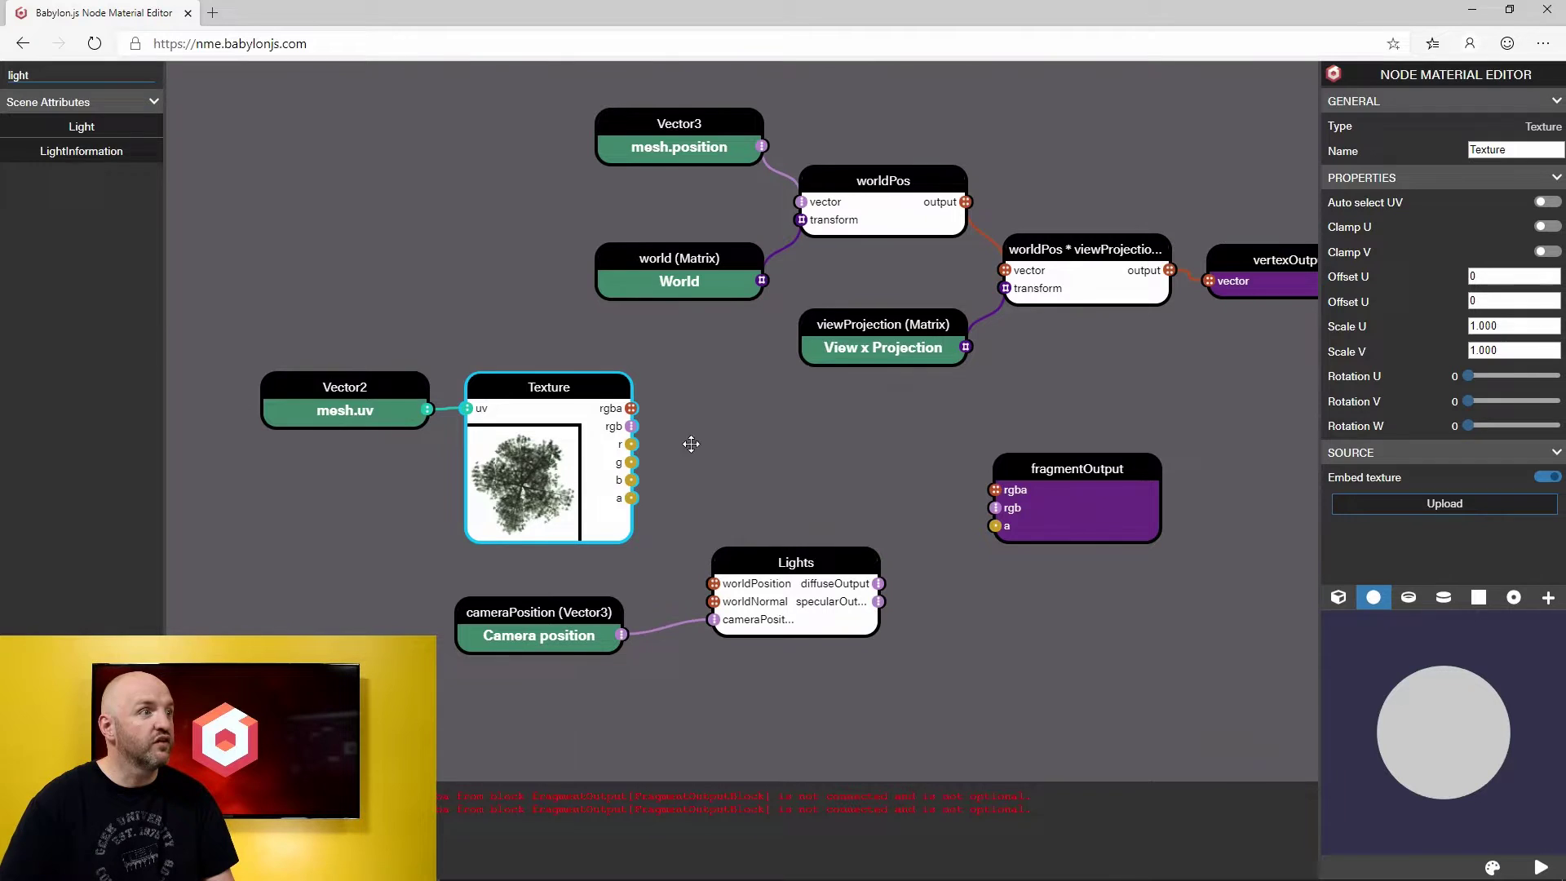
Step: Rearrange the Lights and cameraPosition nodes and add a Multiply block
left_click(735, 429)
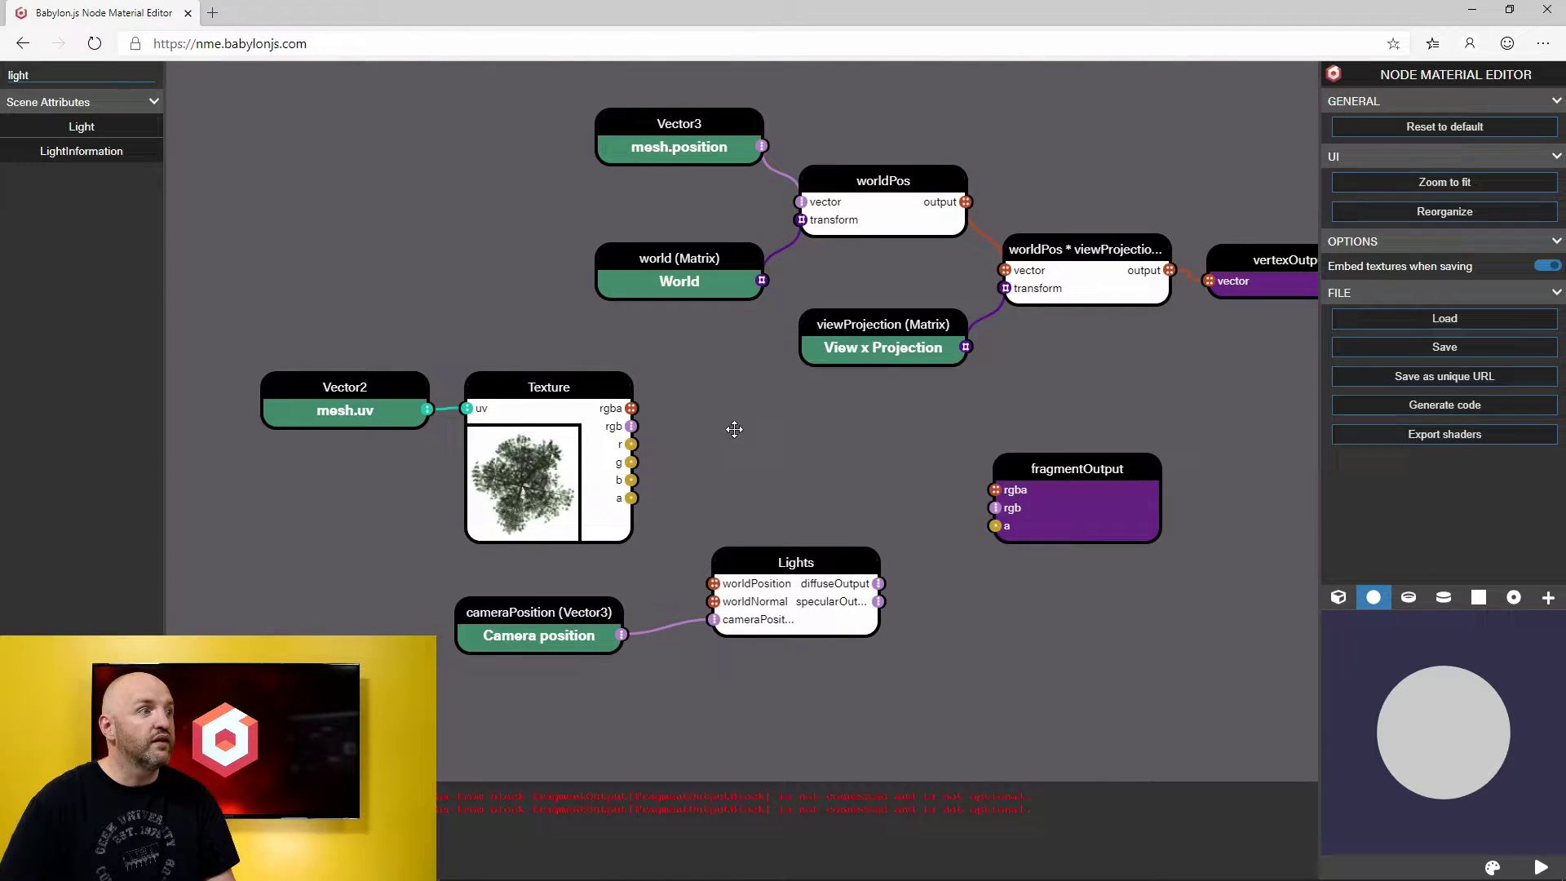
left_click_drag(787, 566, 756, 581)
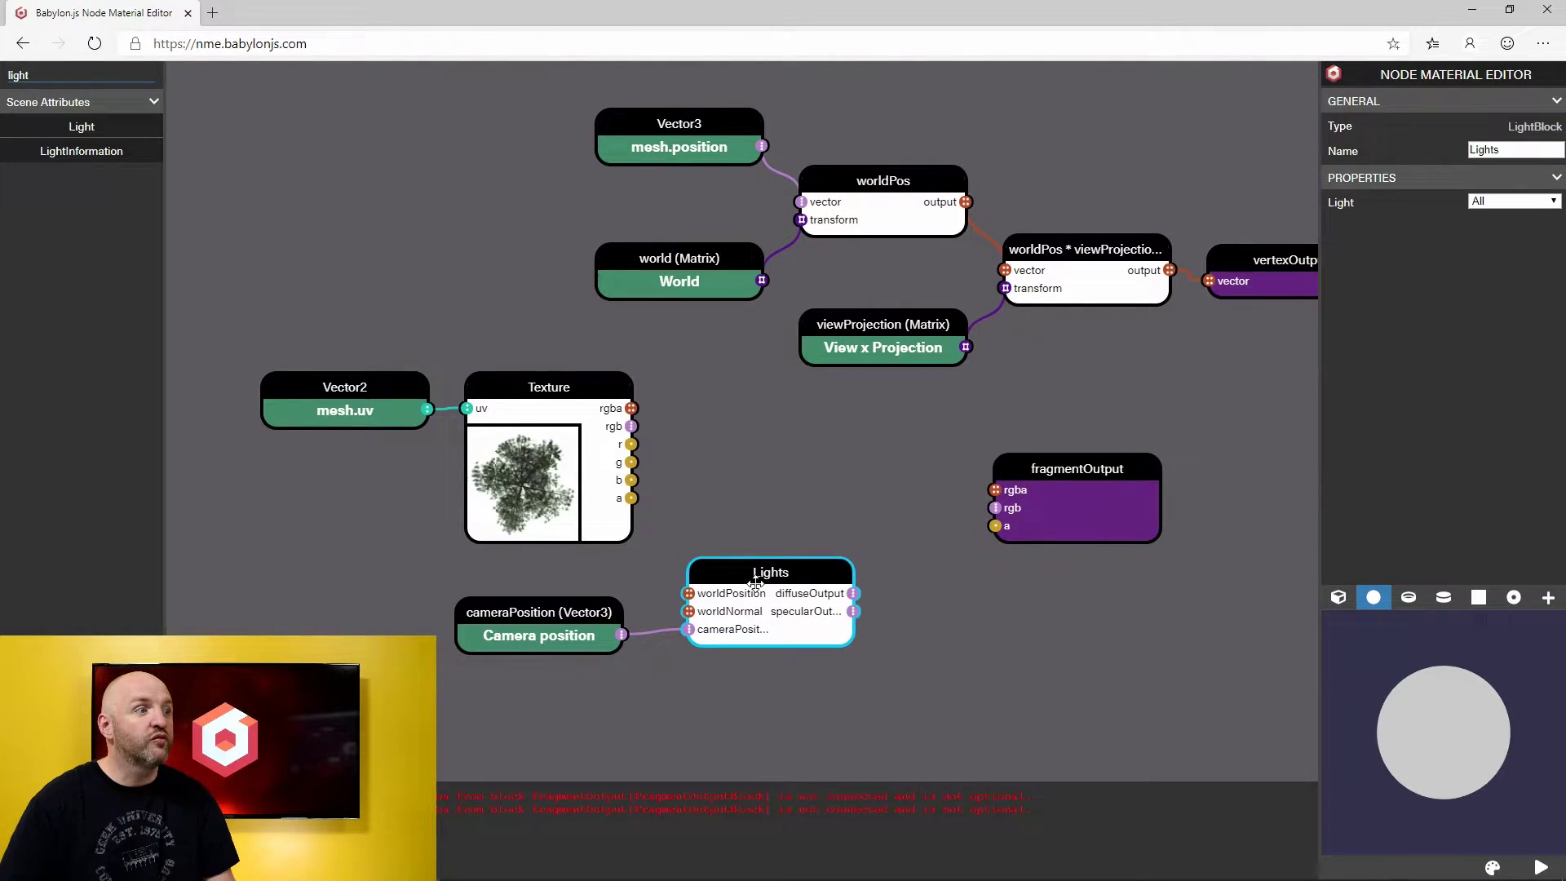
left_click_drag(575, 604, 523, 614)
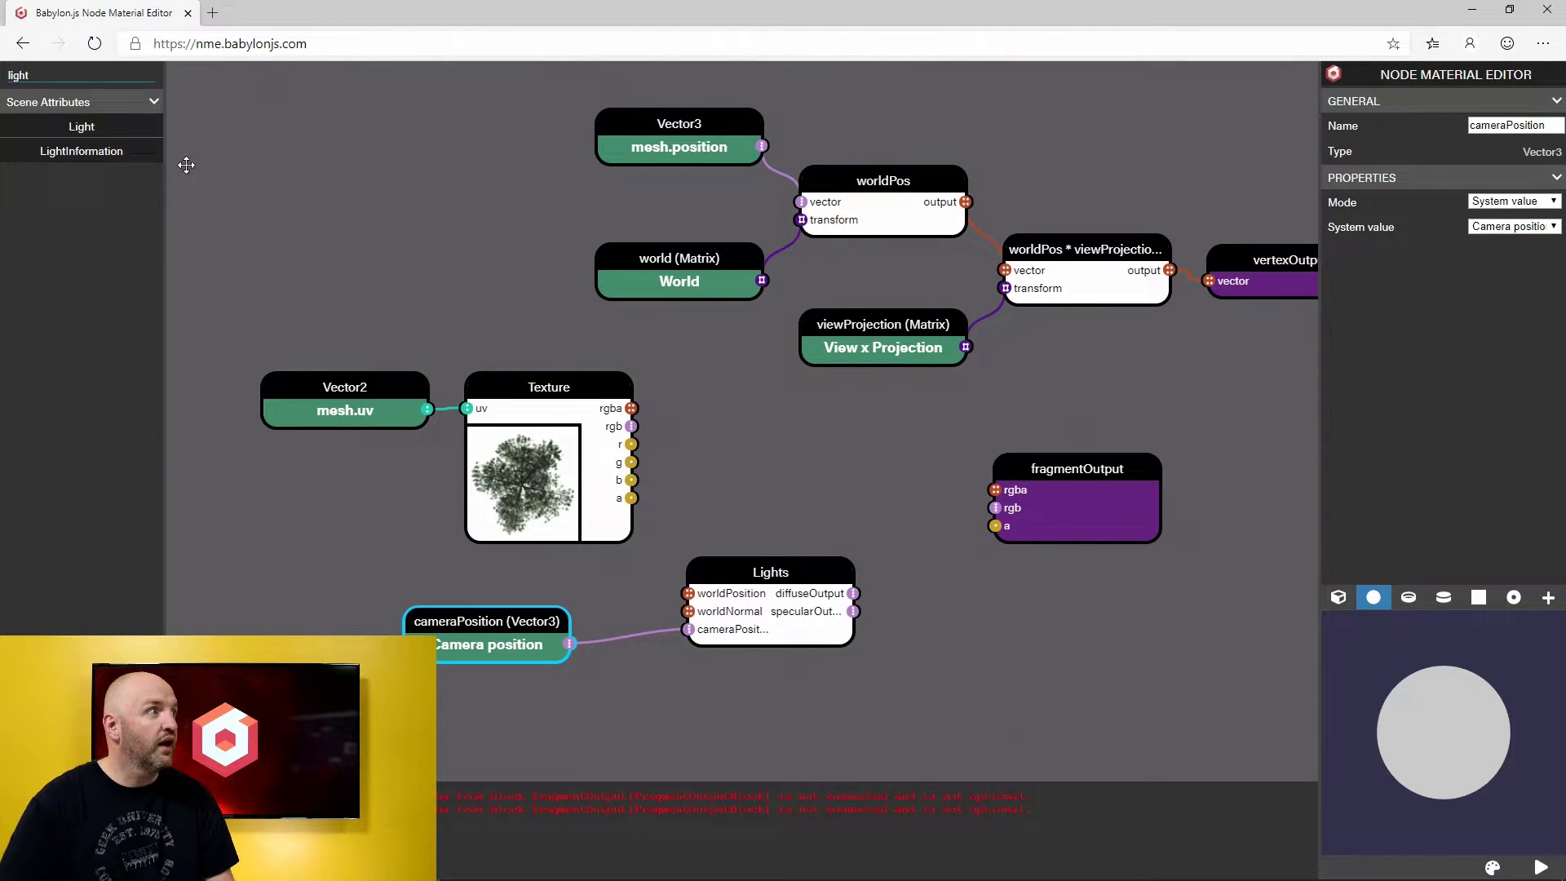
left_click_drag(92, 77, 2, 78)
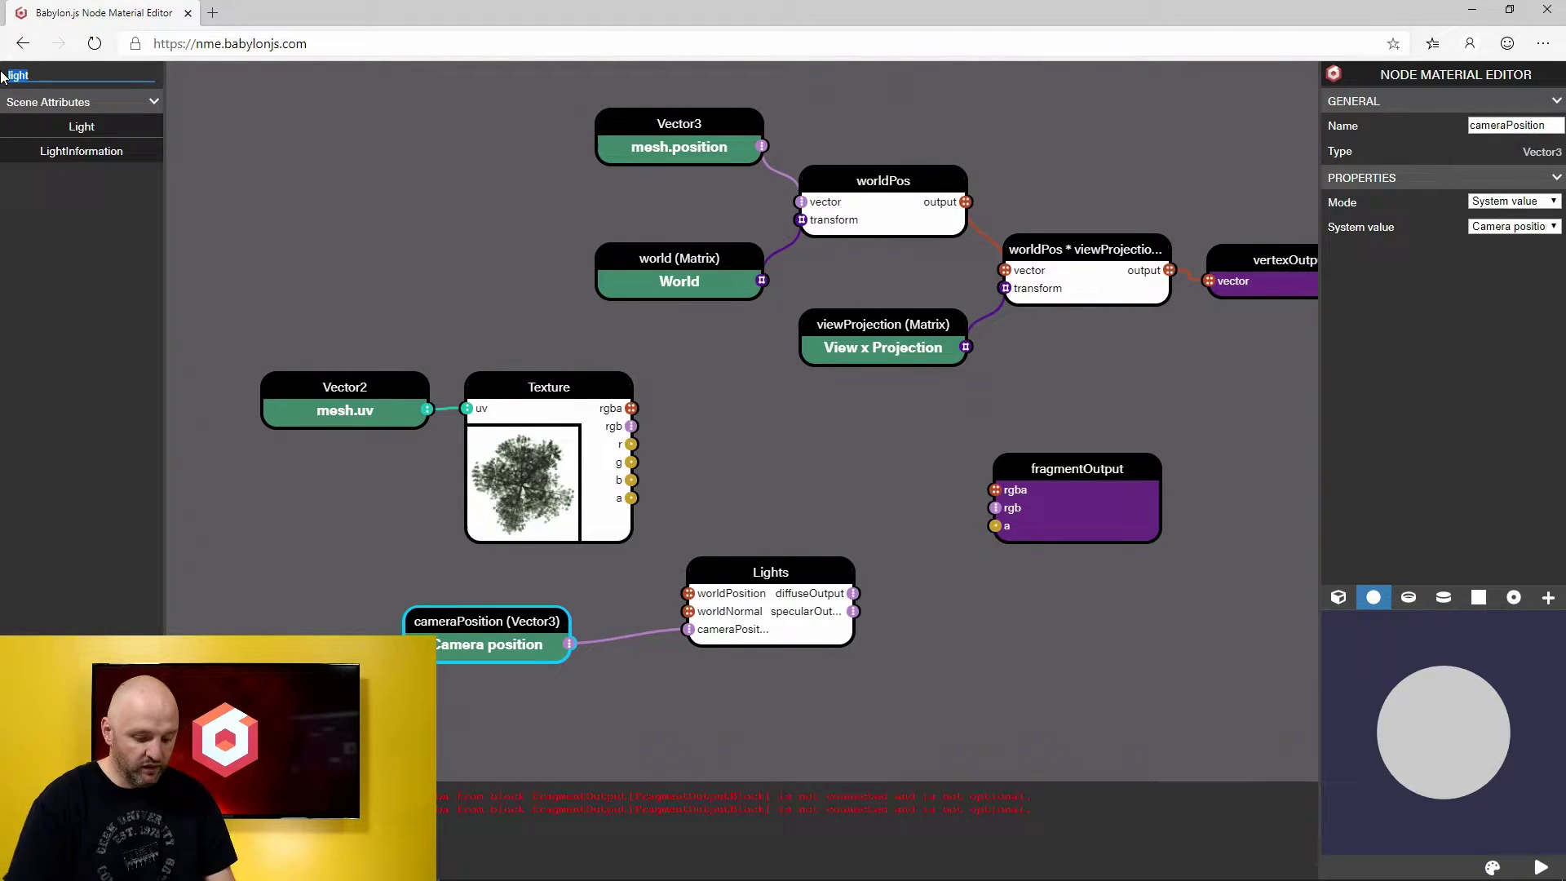
type("m")
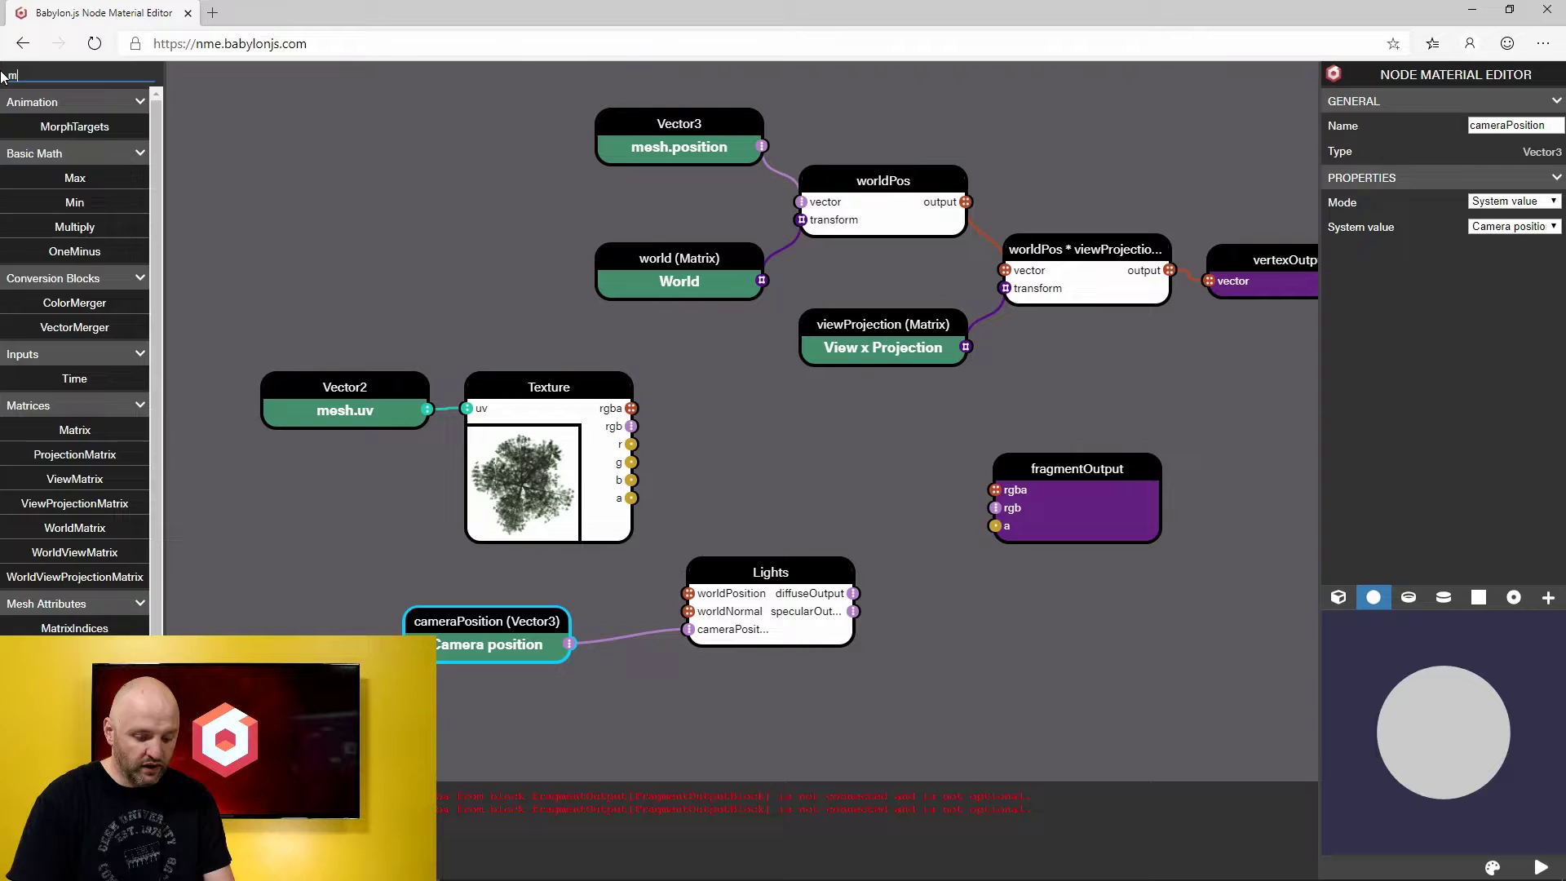
type("ul")
left_click_drag(81, 127, 845, 471)
Step: Connect worldPos output to the Lights node's worldPosition input
left_click_drag(1038, 502, 1140, 493)
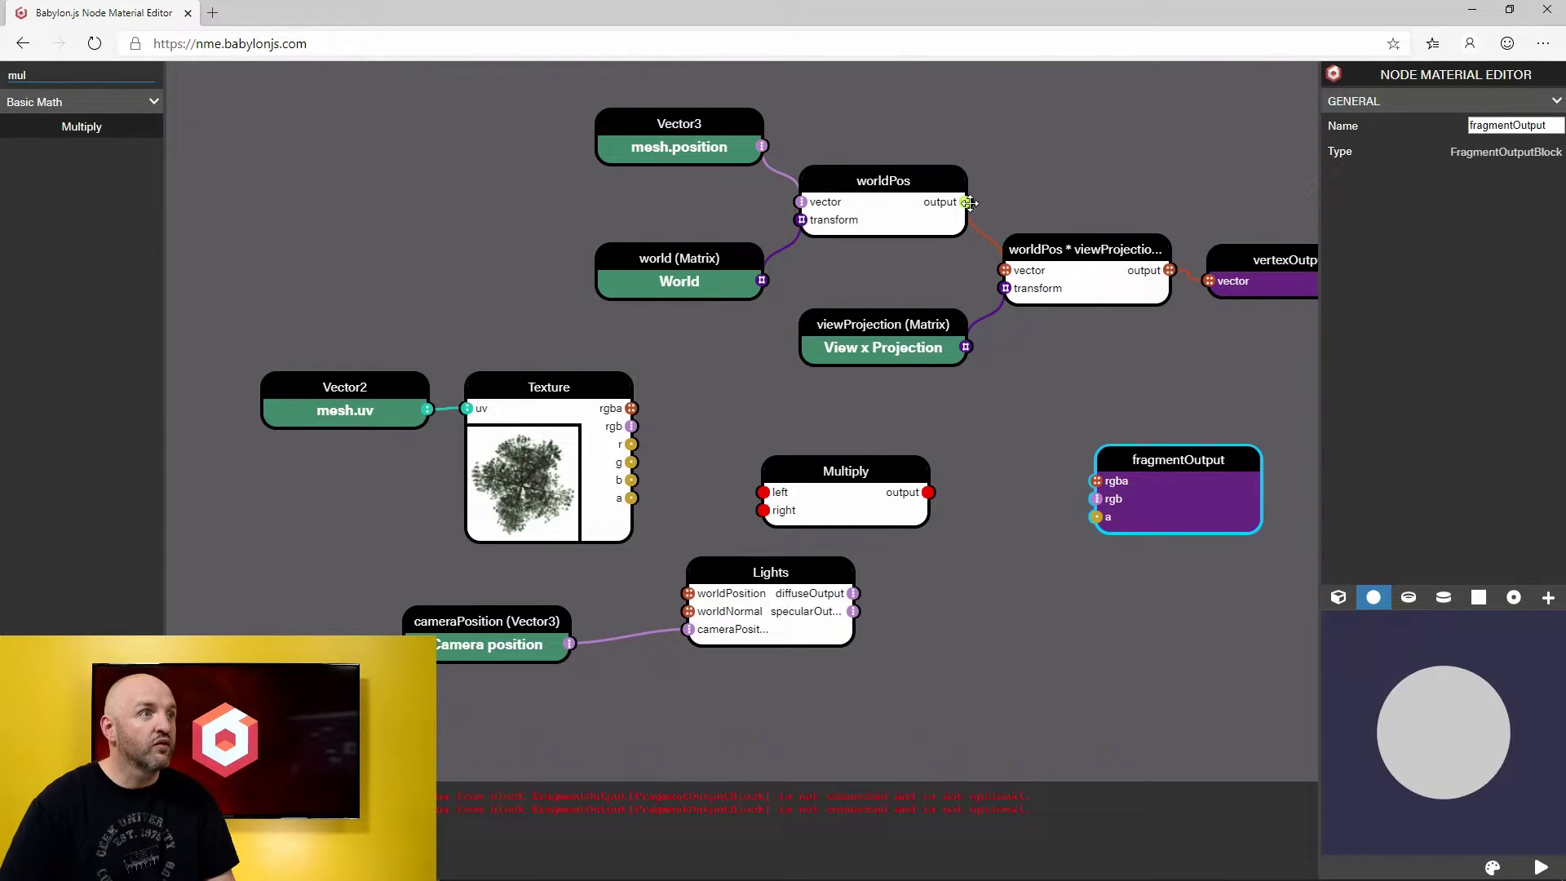
left_click_drag(968, 203, 689, 593)
left_click_drag(826, 531, 938, 529)
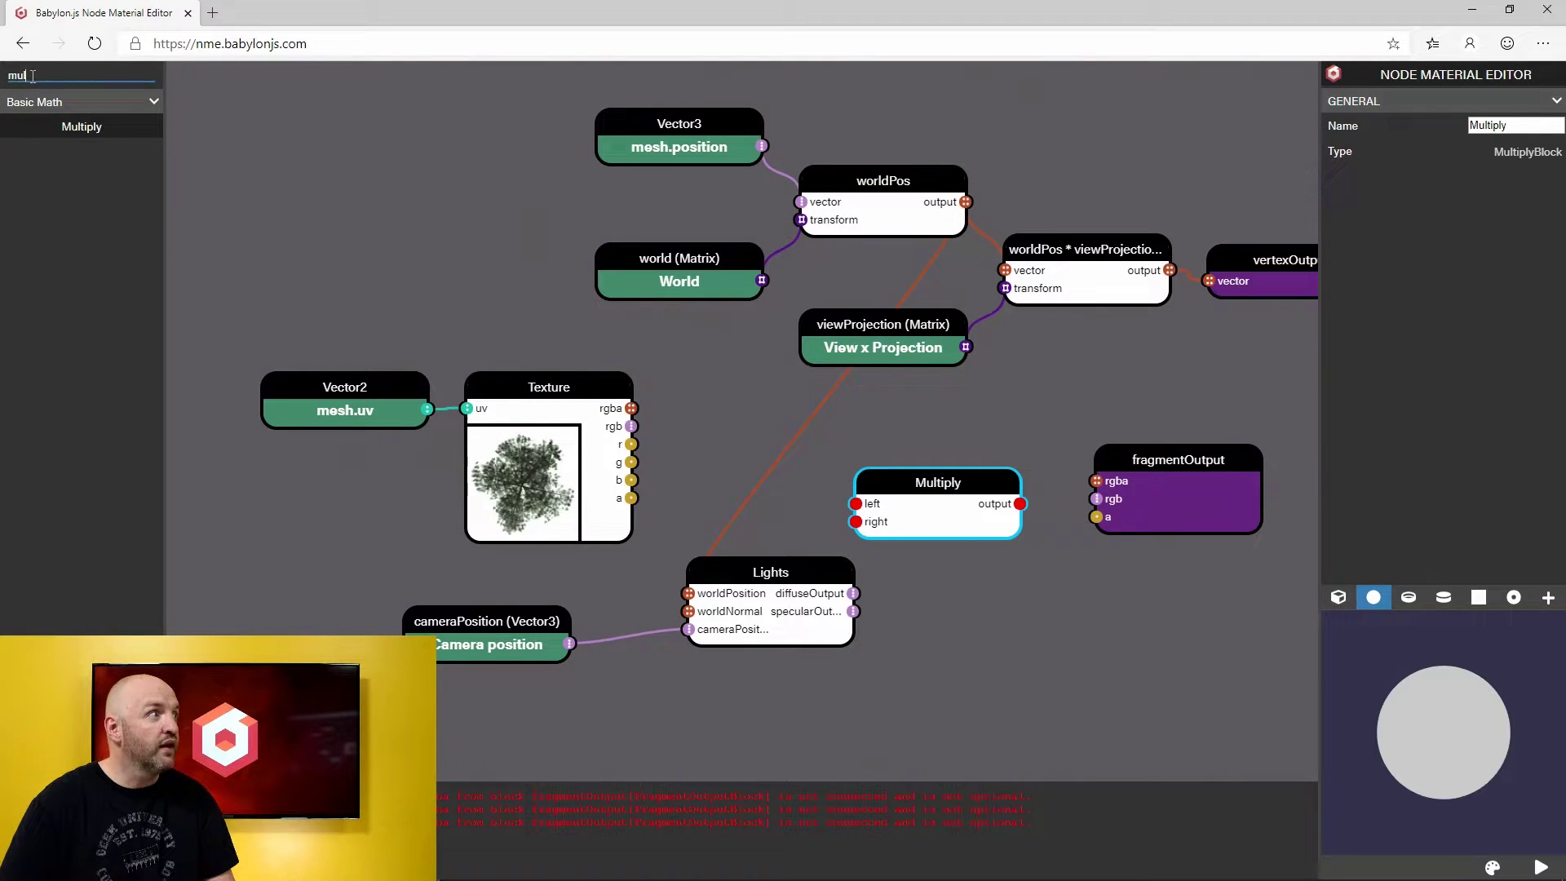
Step: Add a mesh normal input block and duplicate the worldPos transform node
type("norm")
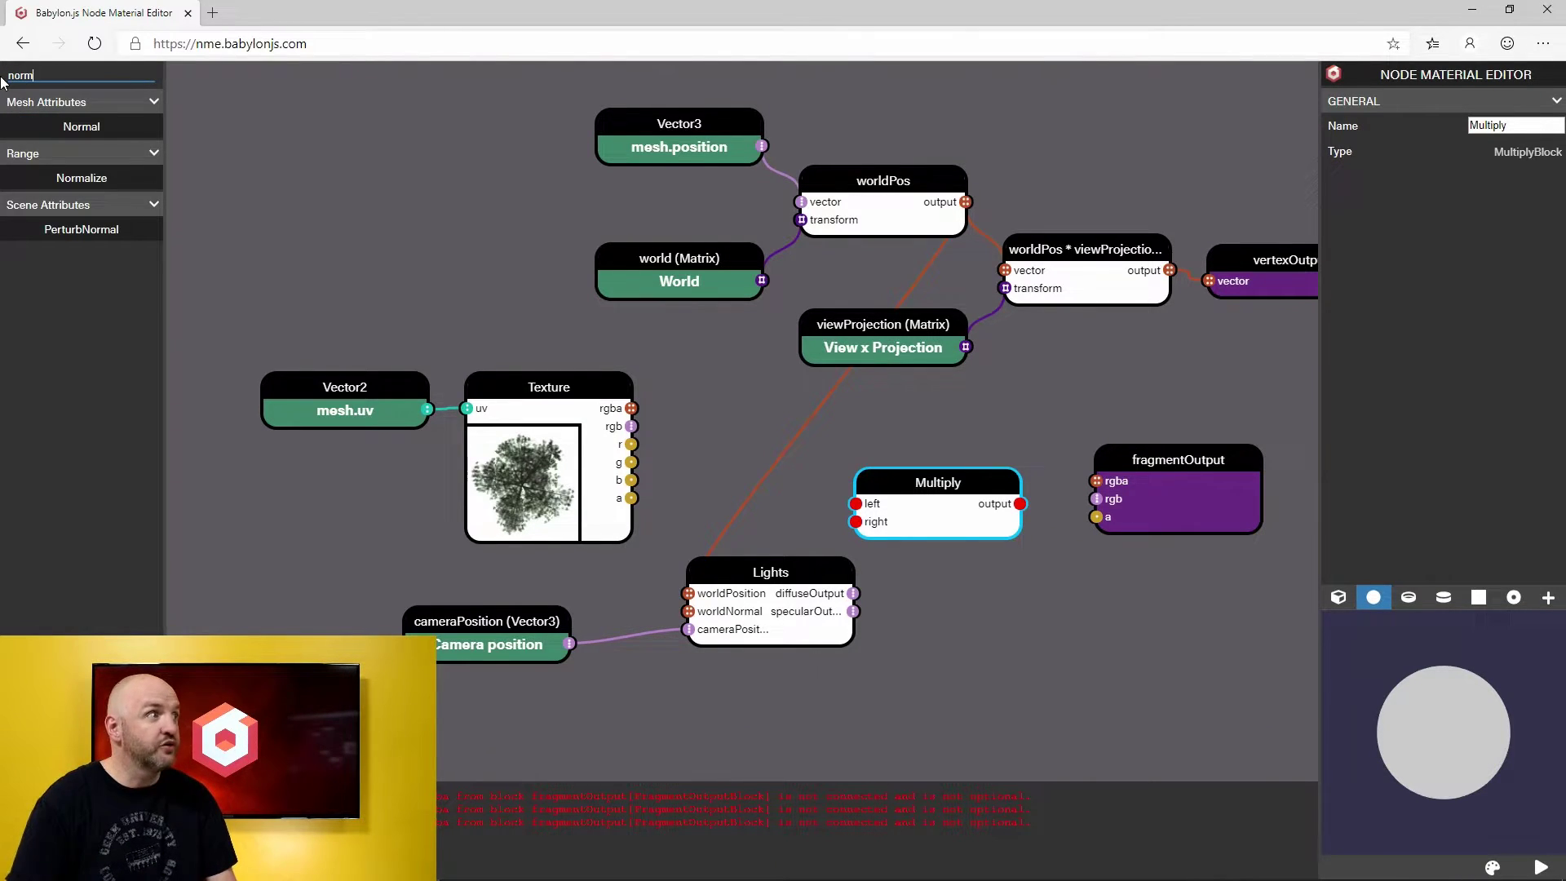
left_click_drag(74, 121, 733, 416)
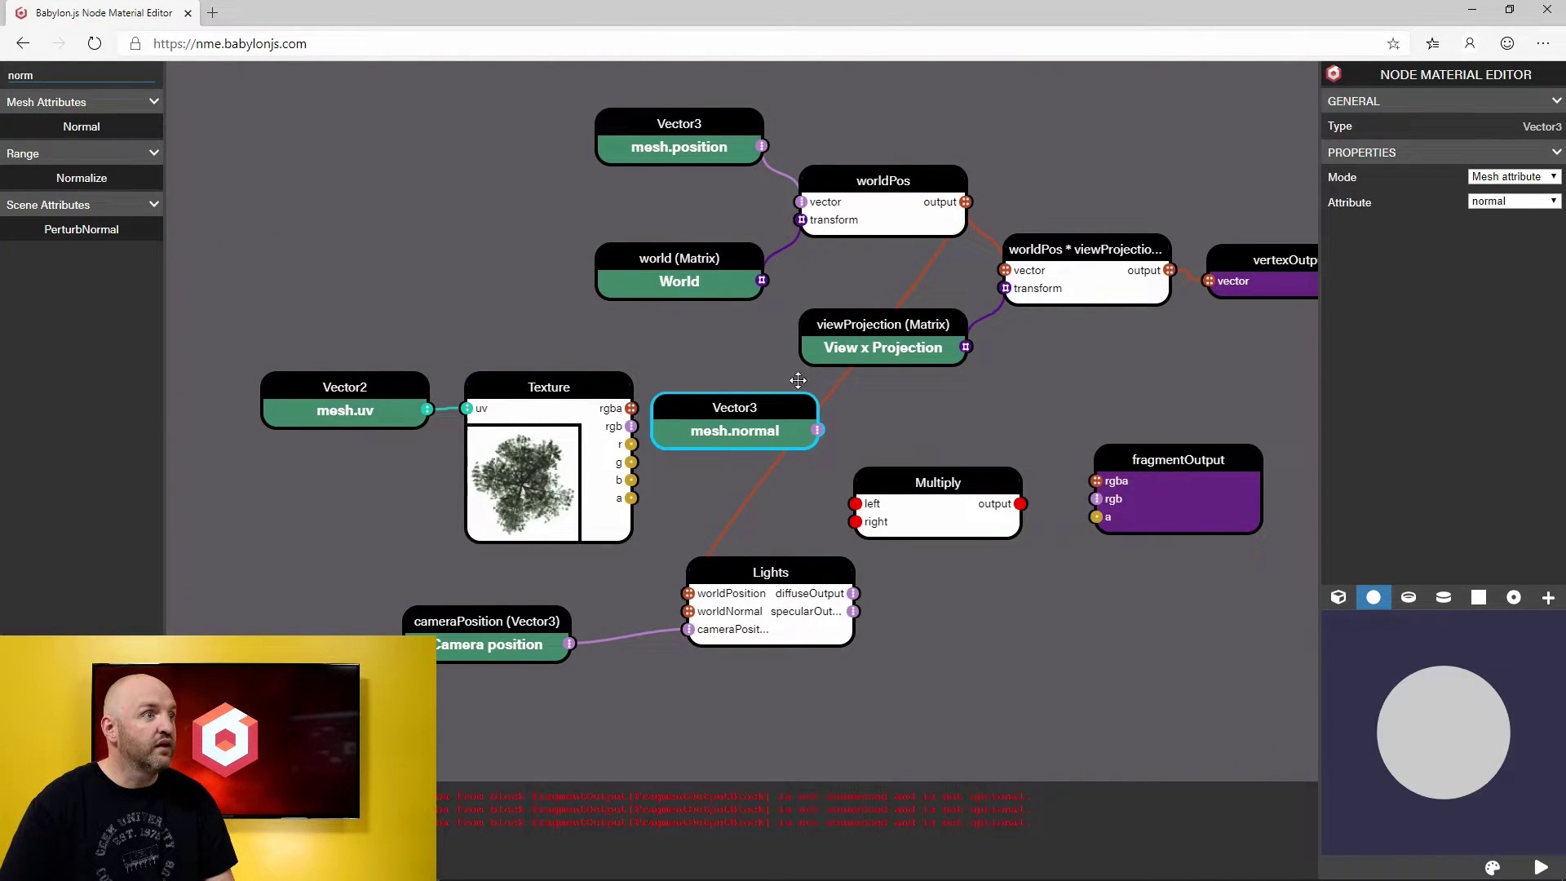
left_click(873, 206)
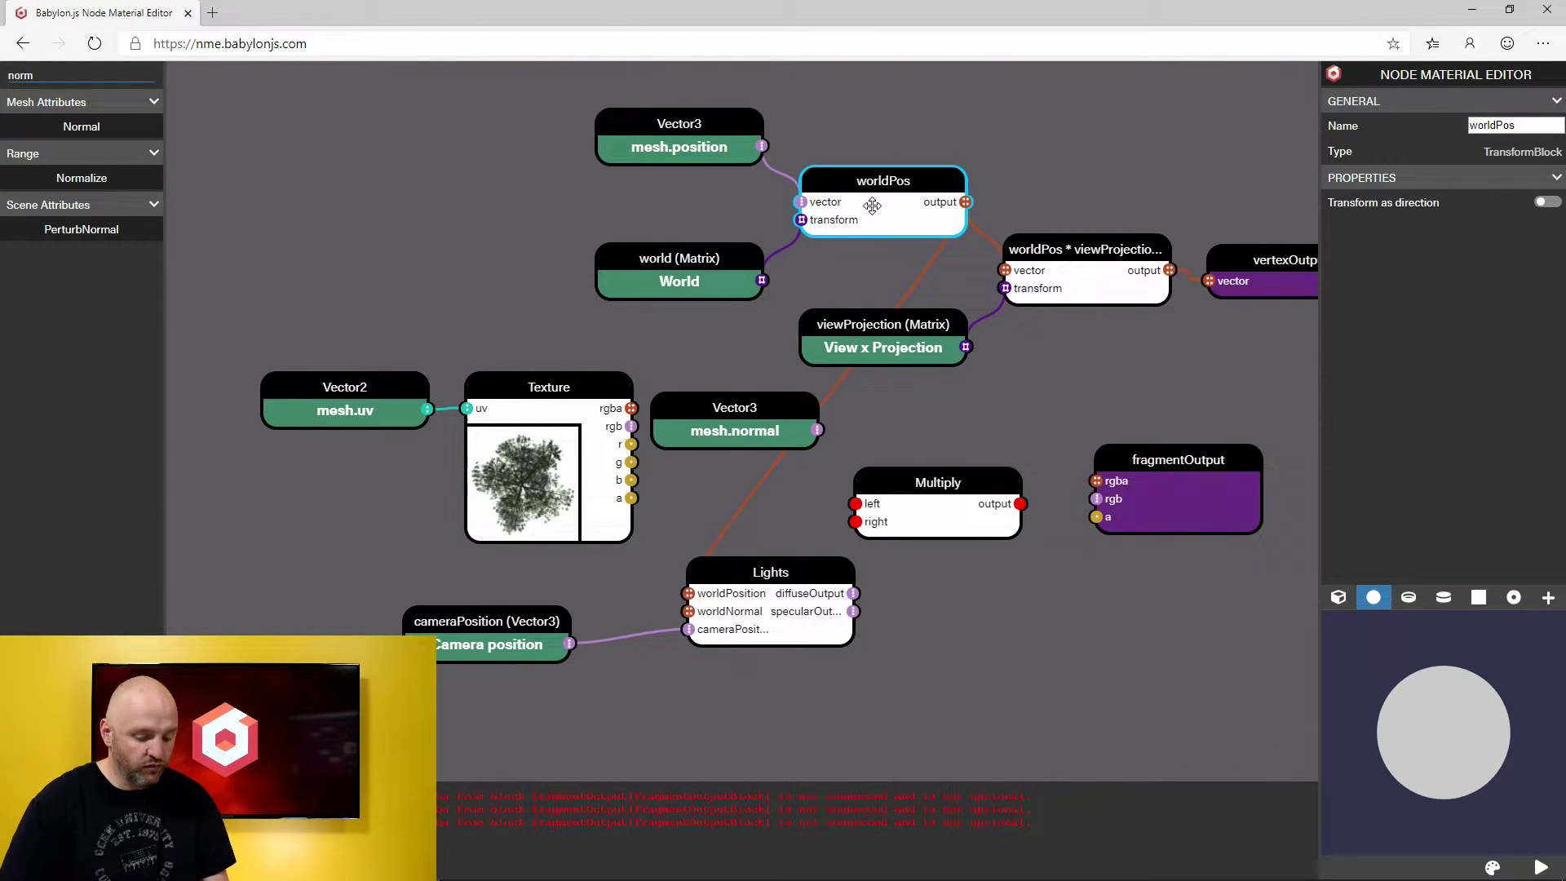
key("ctrl+c")
left_click(910, 375)
key("ctrl+v")
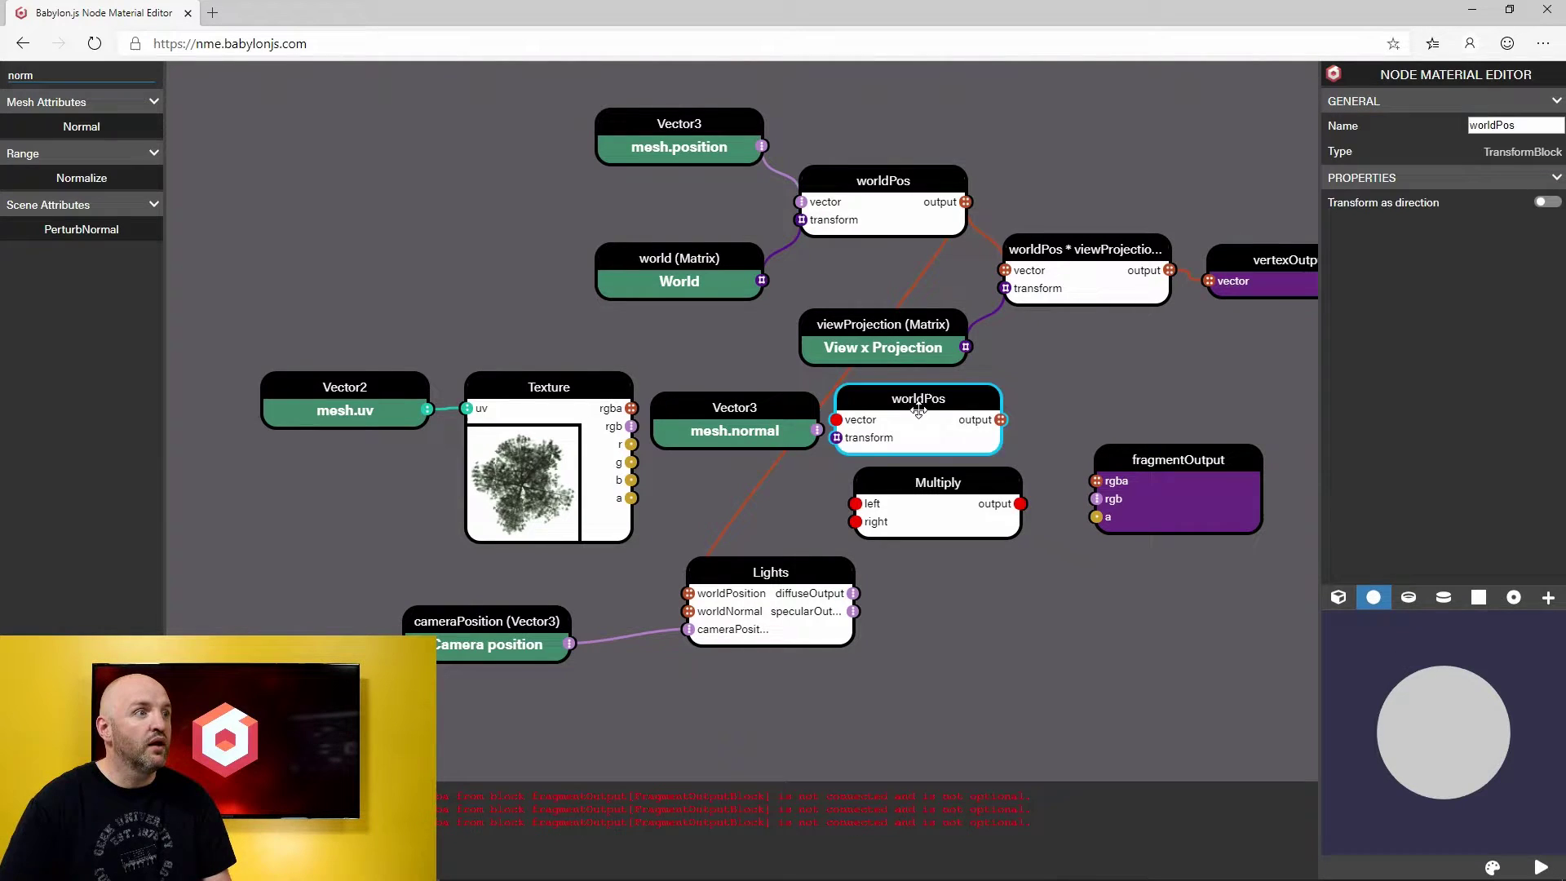
Step: Wire mesh.normal into the copy's vector input and World into its transform input
left_click_drag(813, 428, 952, 395)
left_click(1021, 380)
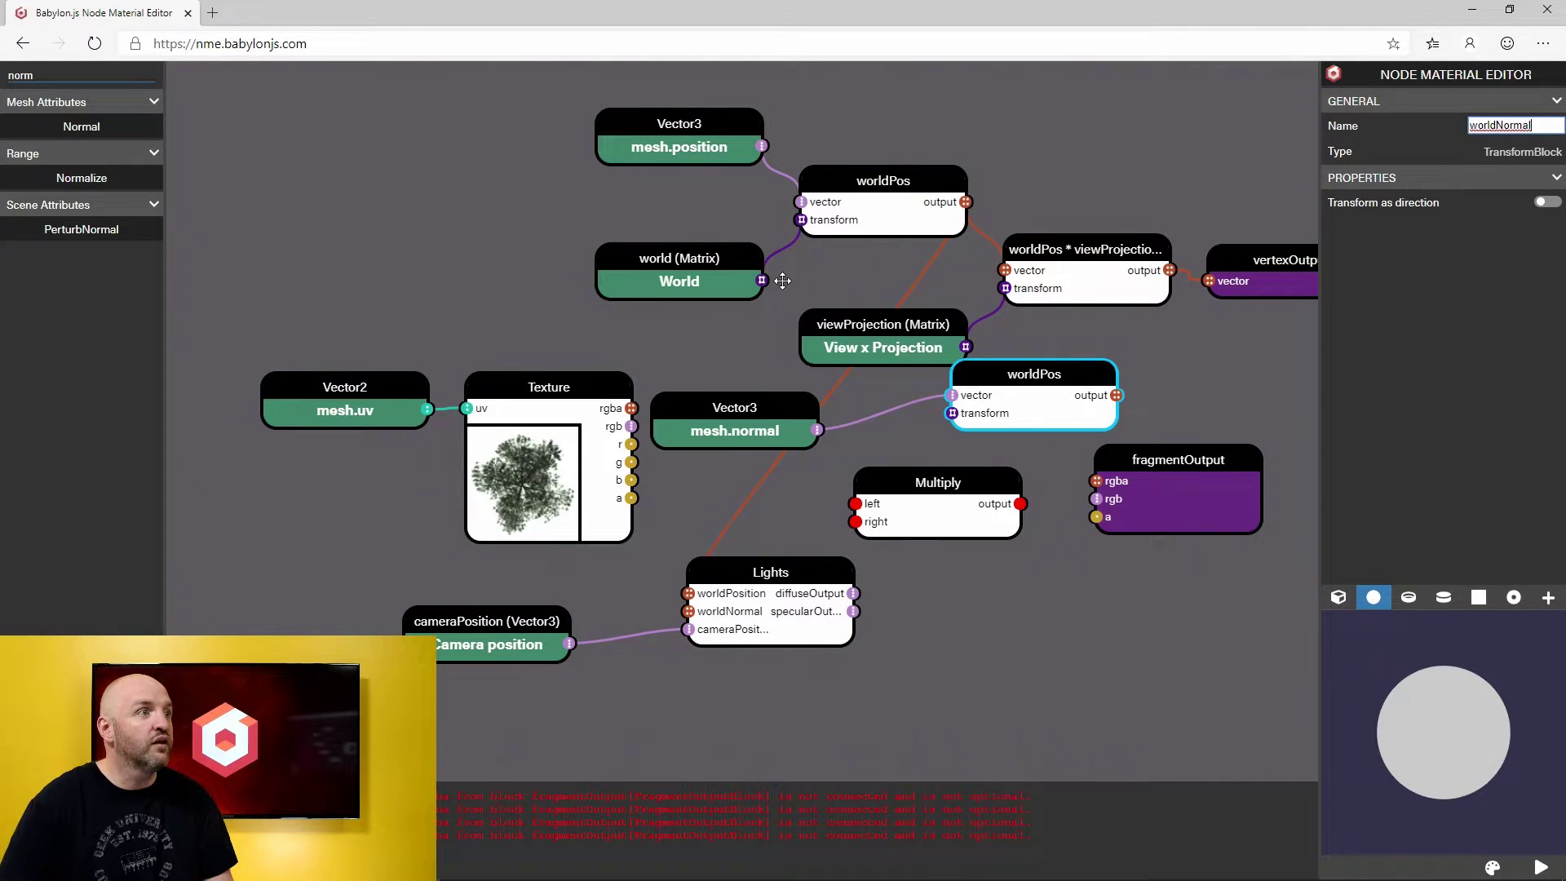
left_click_drag(761, 279, 932, 405)
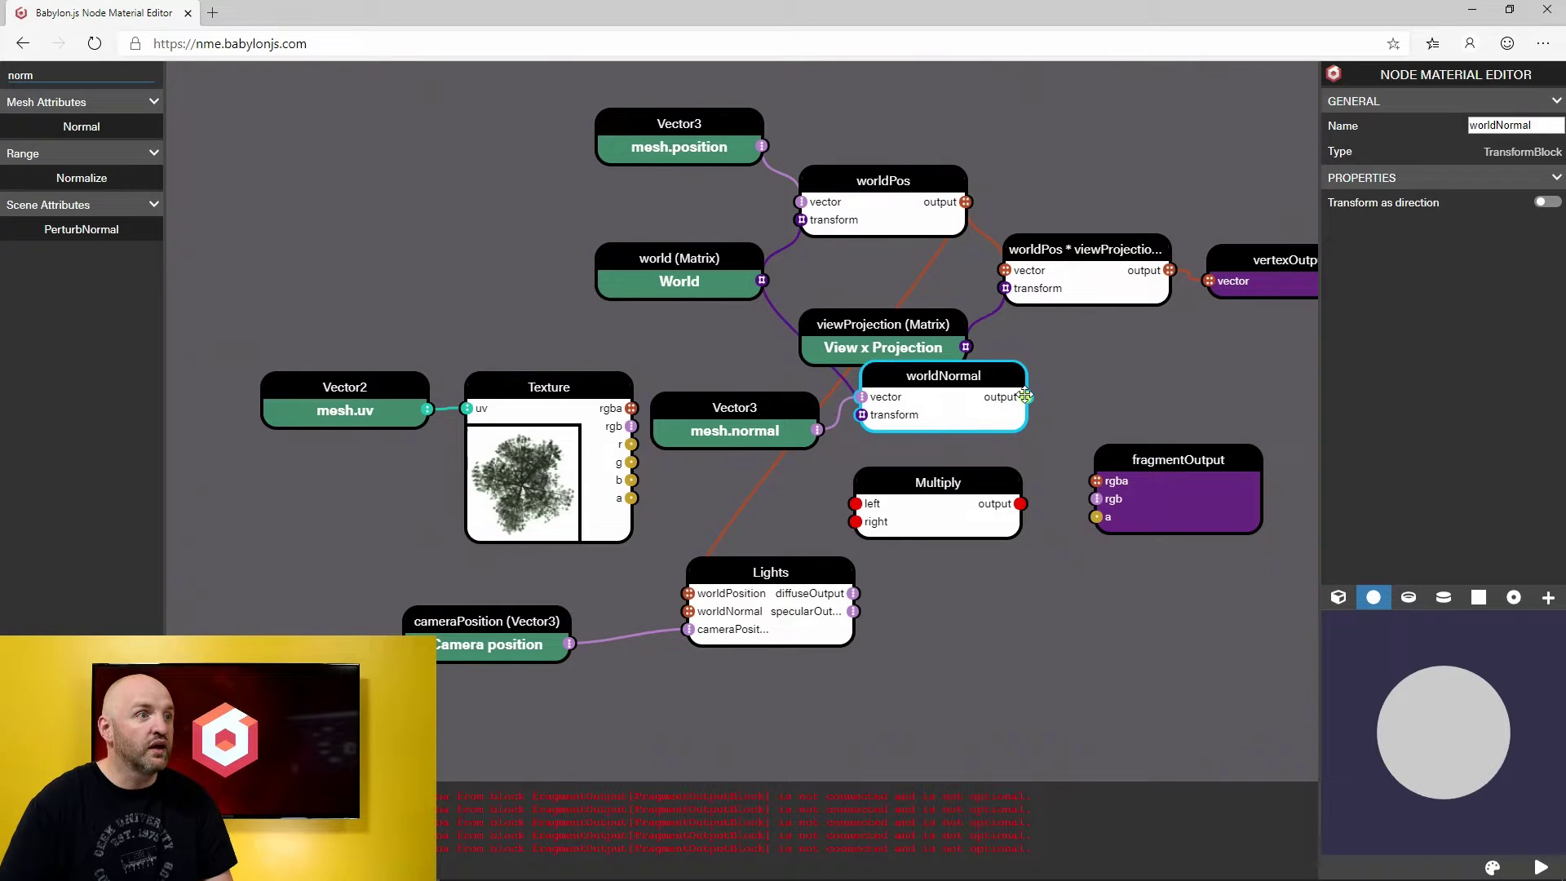
Step: Rearrange the worldNormal, Lights, cameraPosition and Texture nodes in the graph
left_click_drag(1026, 397, 689, 611)
left_click_drag(976, 665, 998, 489)
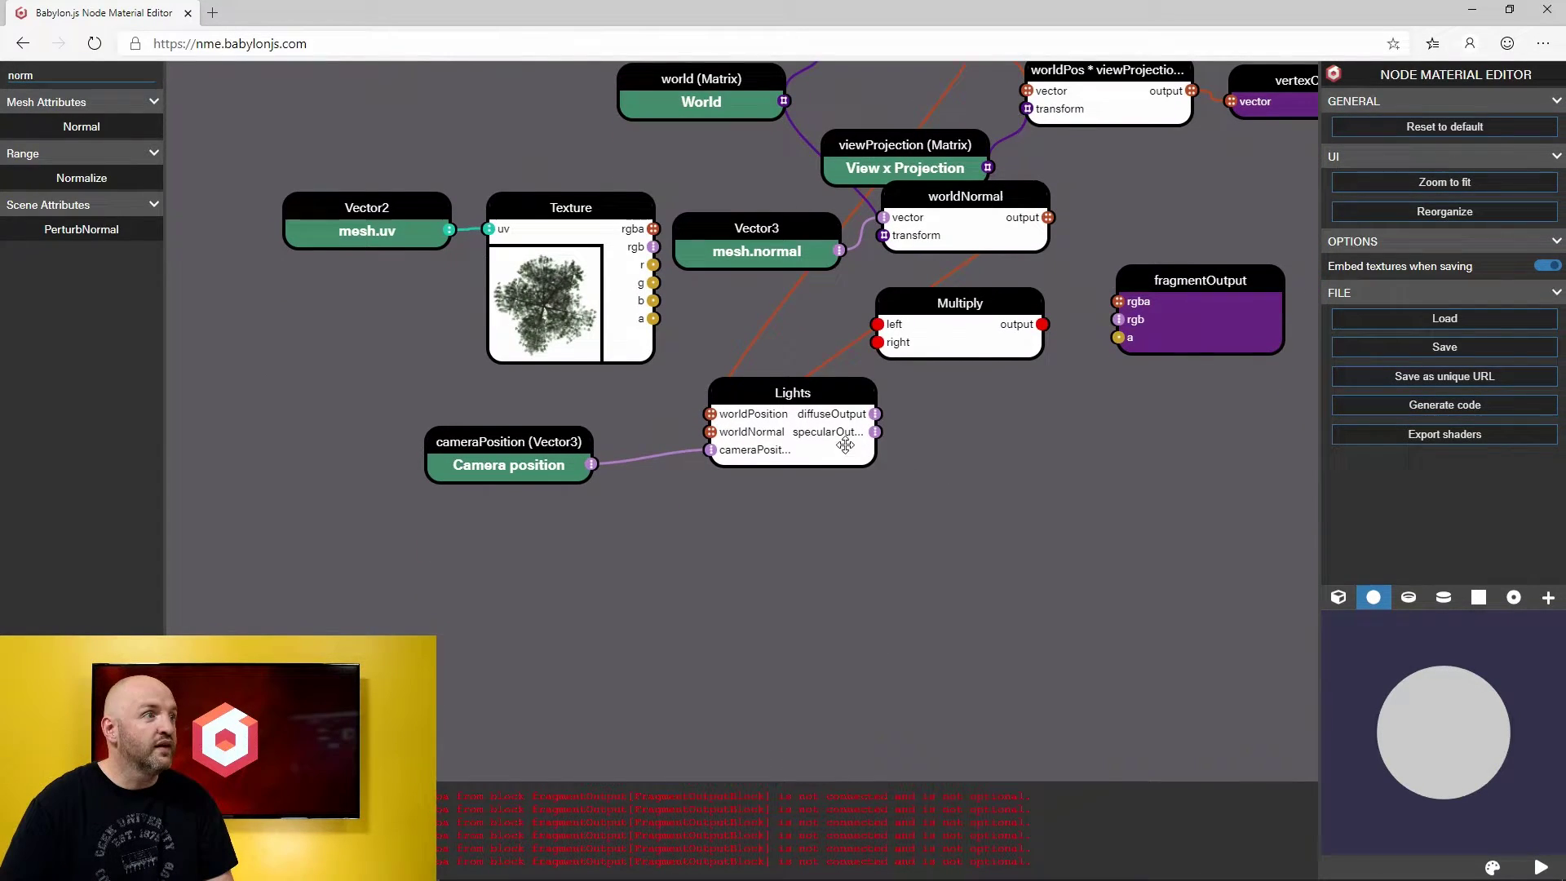
left_click_drag(822, 436, 880, 619)
left_click_drag(526, 468, 532, 588)
left_click_drag(645, 273, 698, 411)
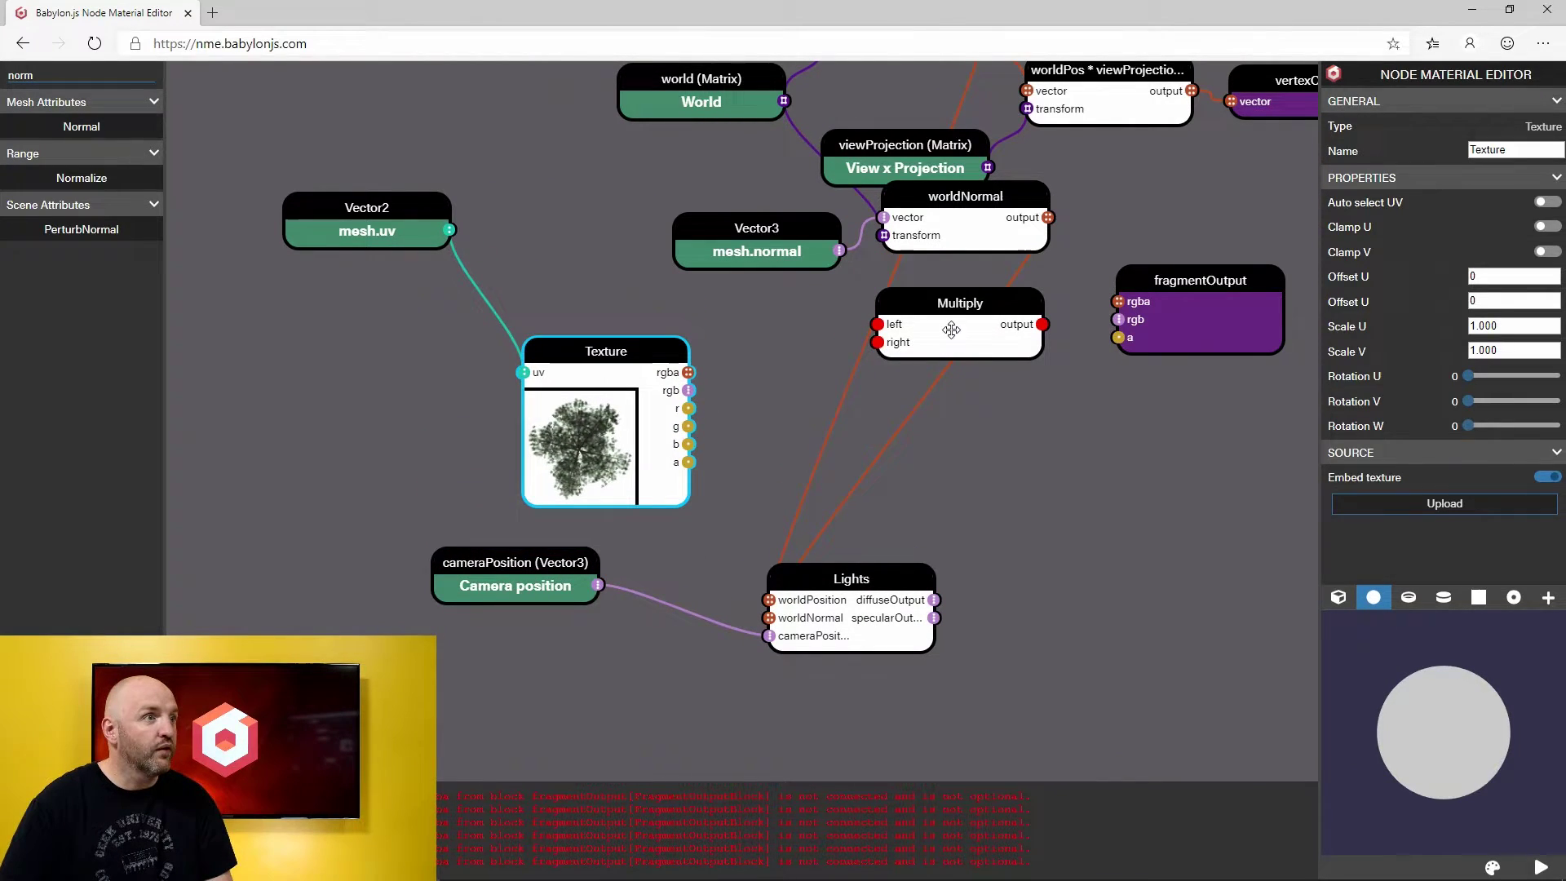
Step: Feed Texture rgb and Lights diffuseOutput into the Multiply node's inputs
left_click_drag(950, 326, 1062, 461)
left_click_drag(851, 567, 779, 569)
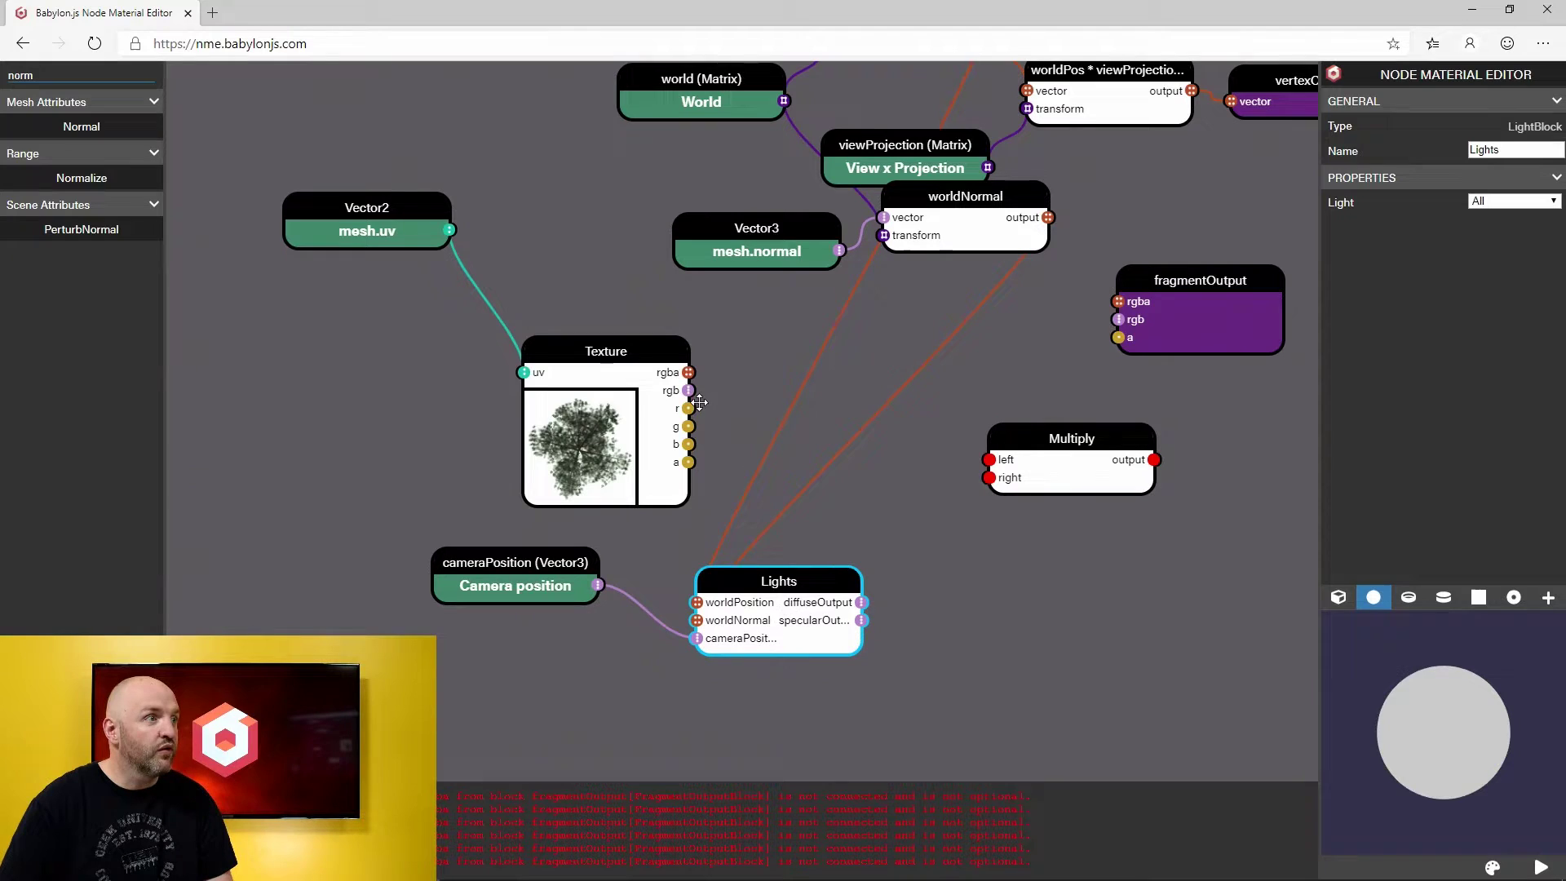
left_click_drag(689, 390, 876, 602)
left_click_drag(1137, 448, 1118, 319)
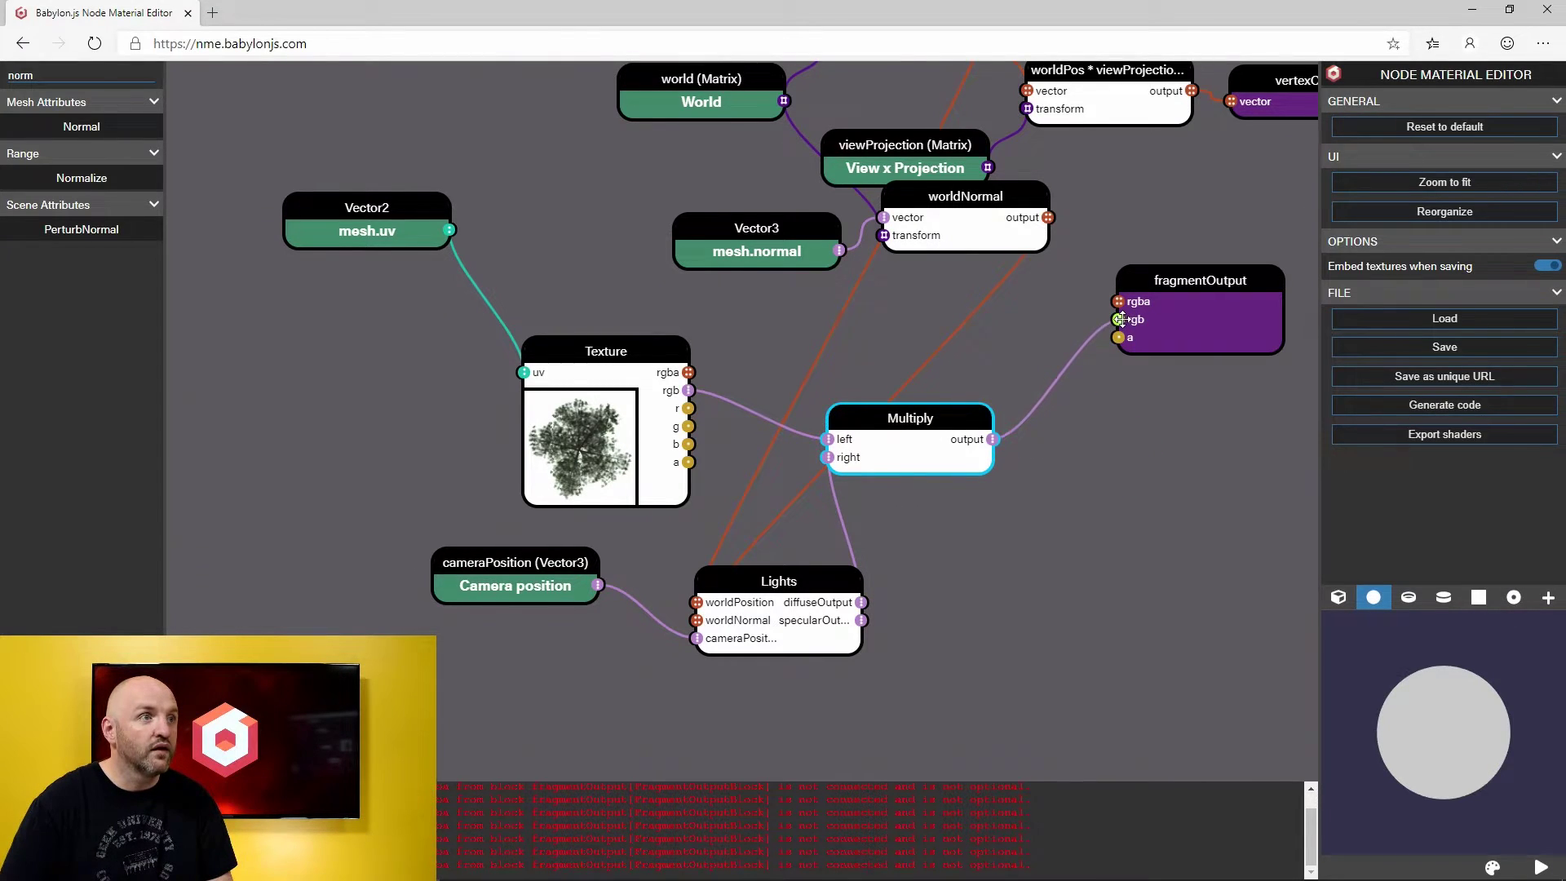
Step: Preview the lit tree material on a plane, then a spinning shader ball
left_click_drag(1468, 717, 1481, 630)
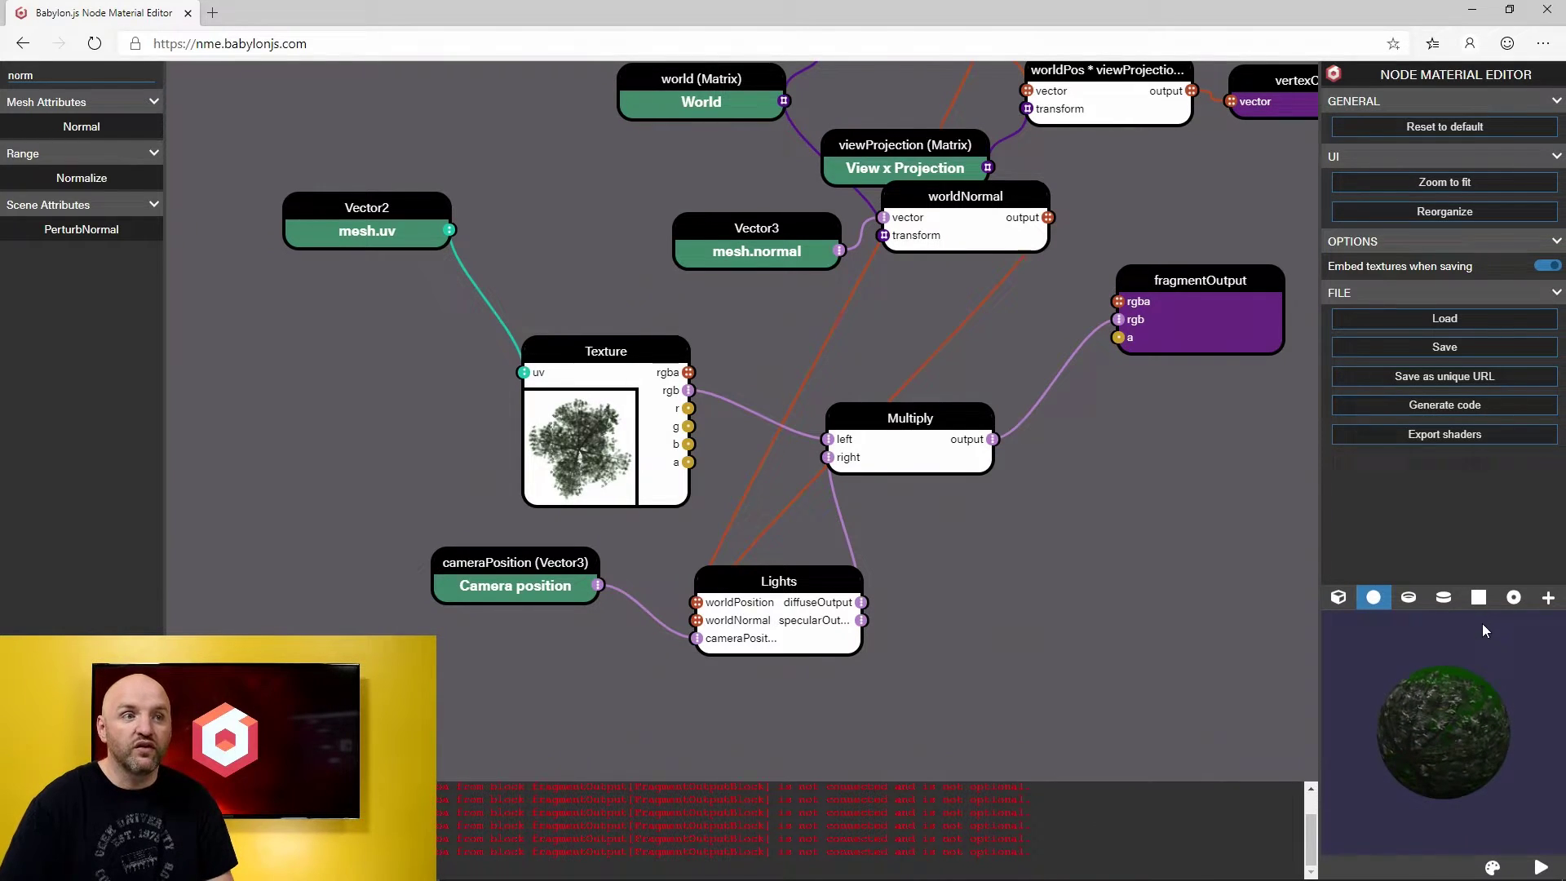
left_click(1481, 600)
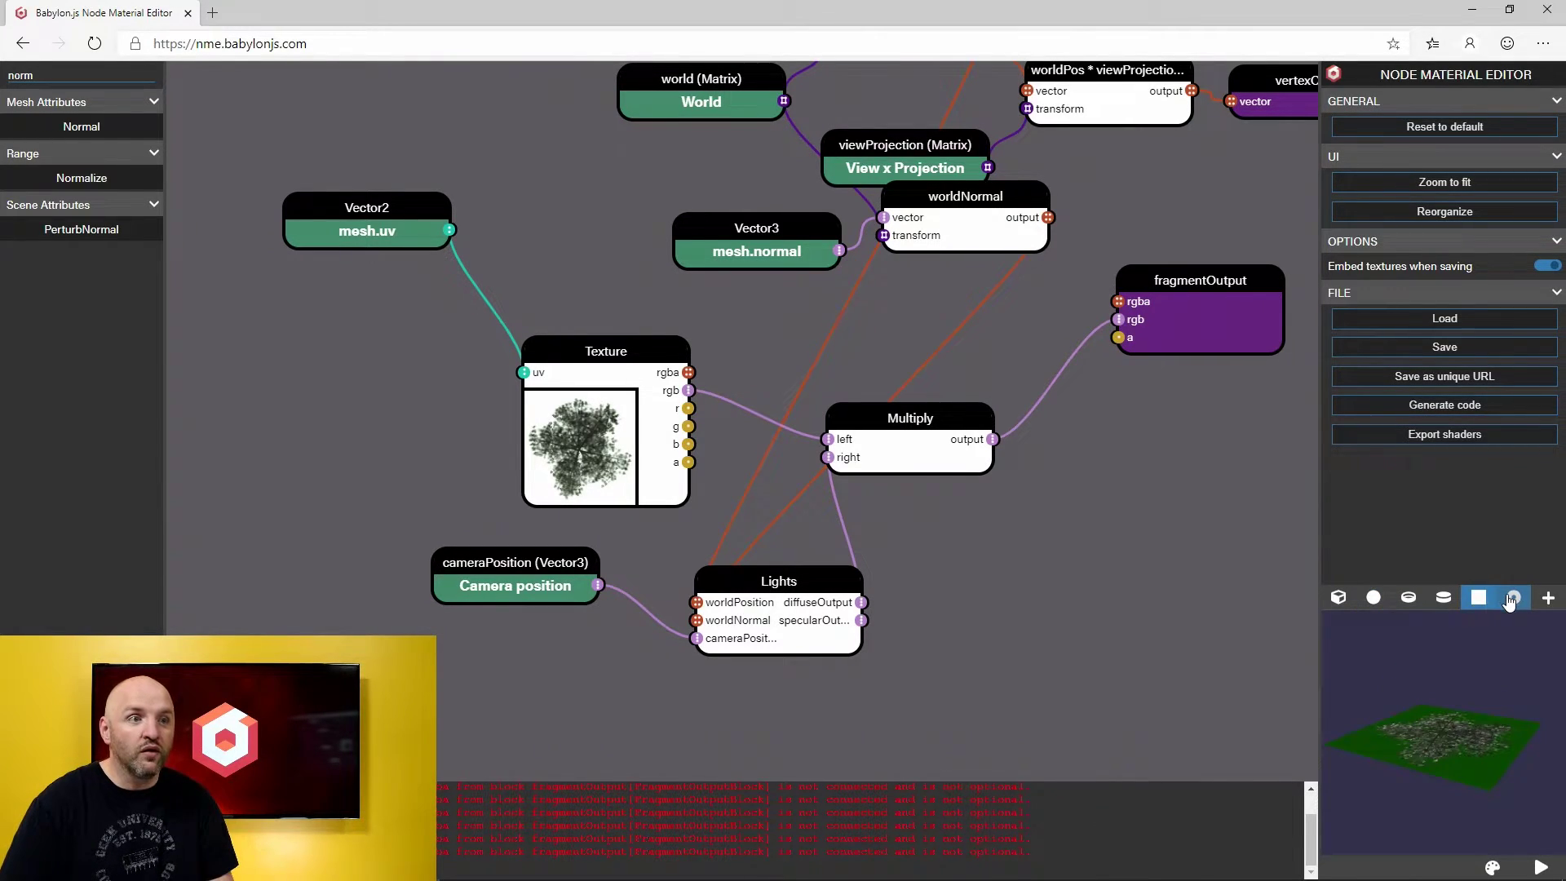
left_click(1511, 598)
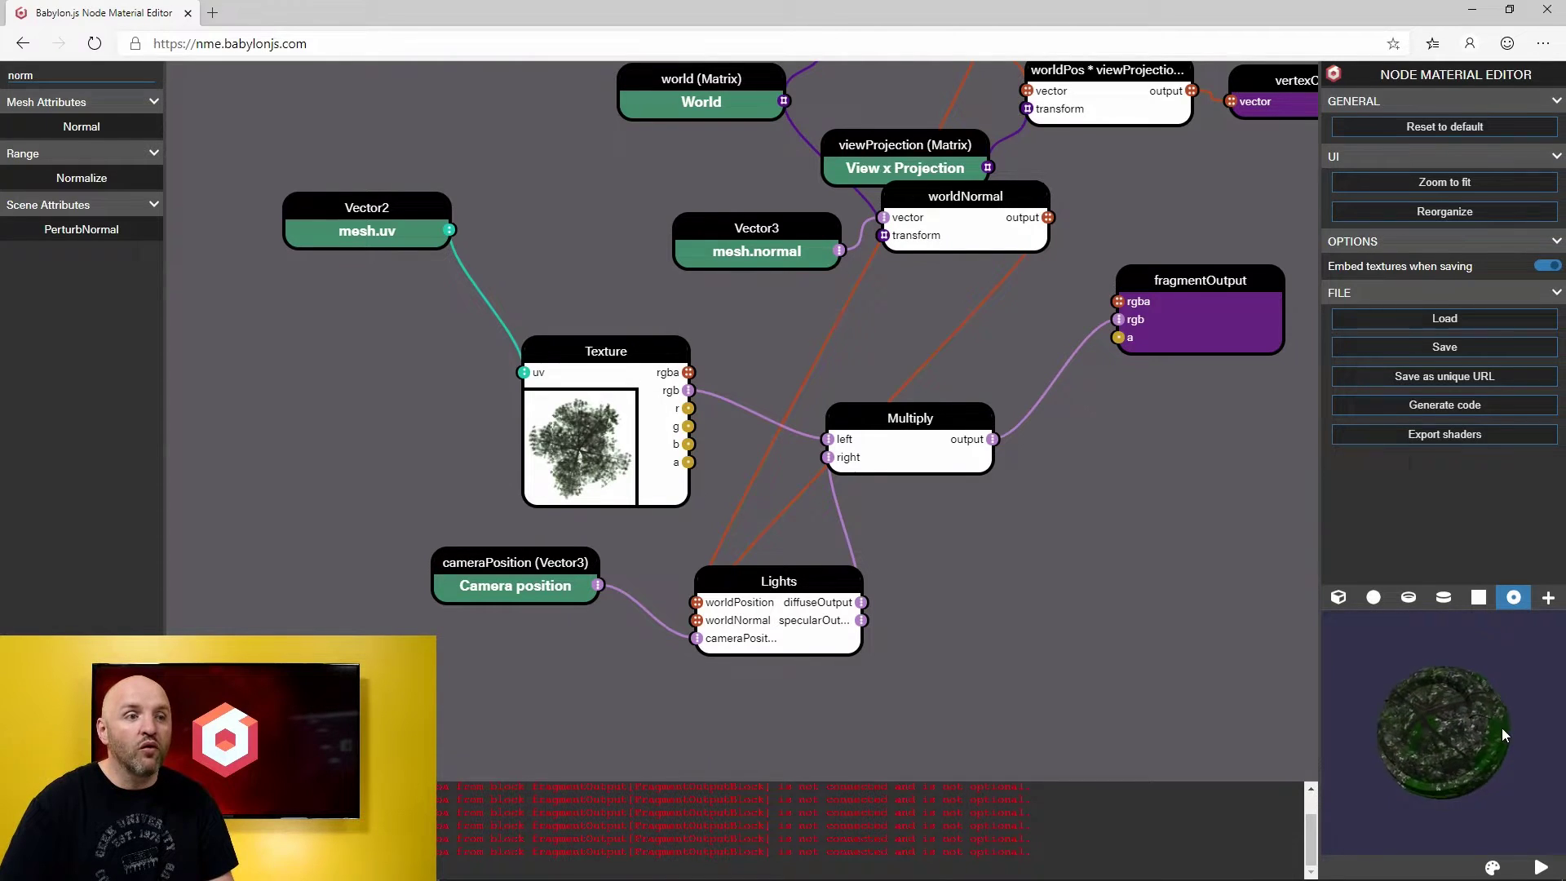
left_click_drag(1502, 729, 1472, 748)
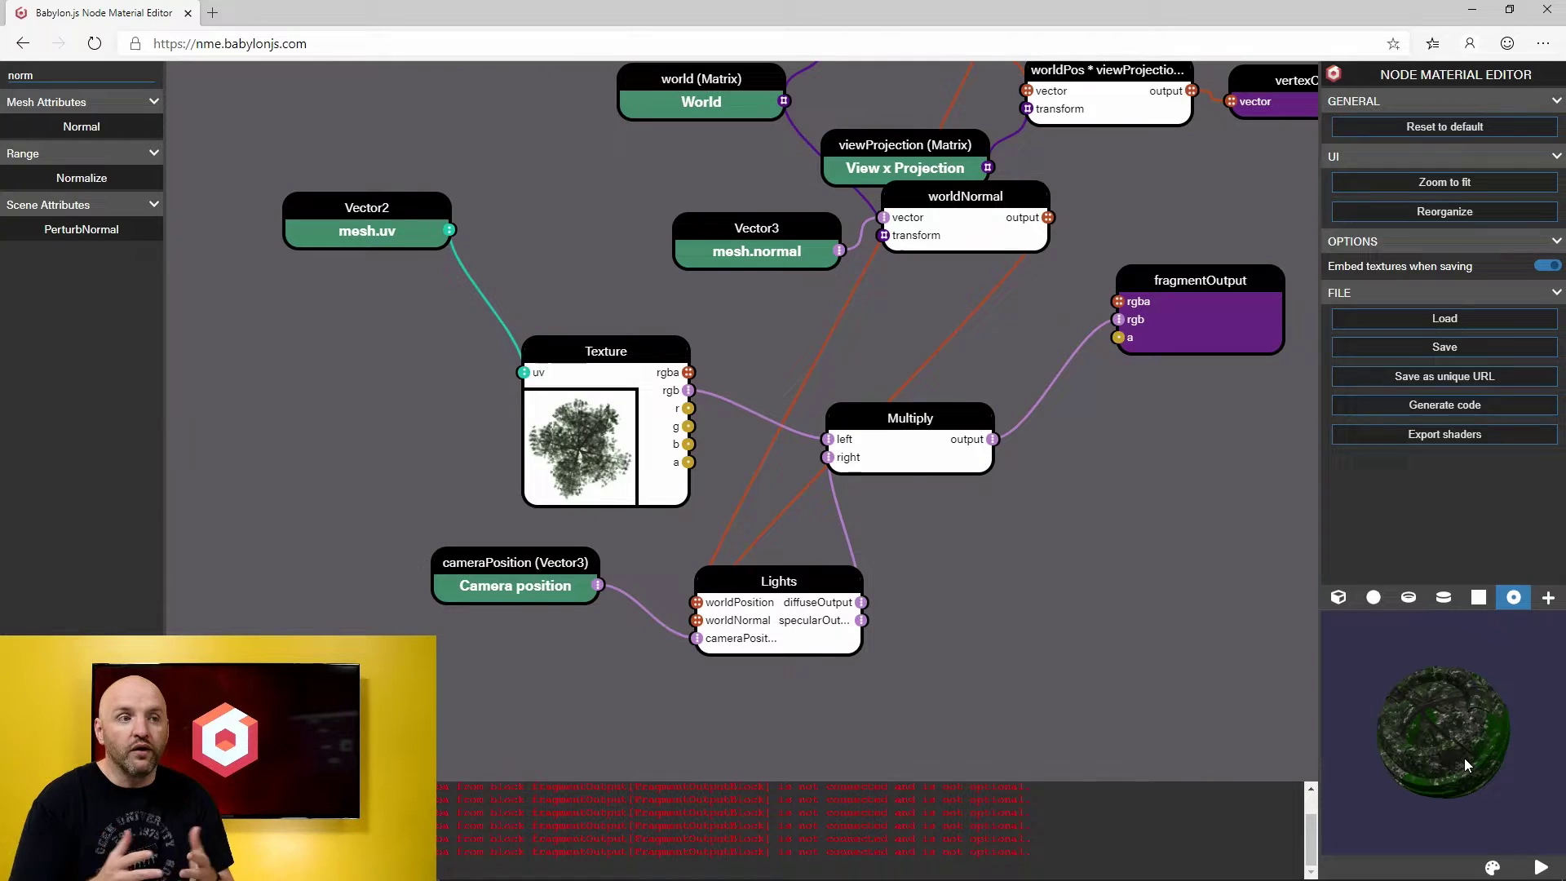
scroll(1465, 757, "up", 3)
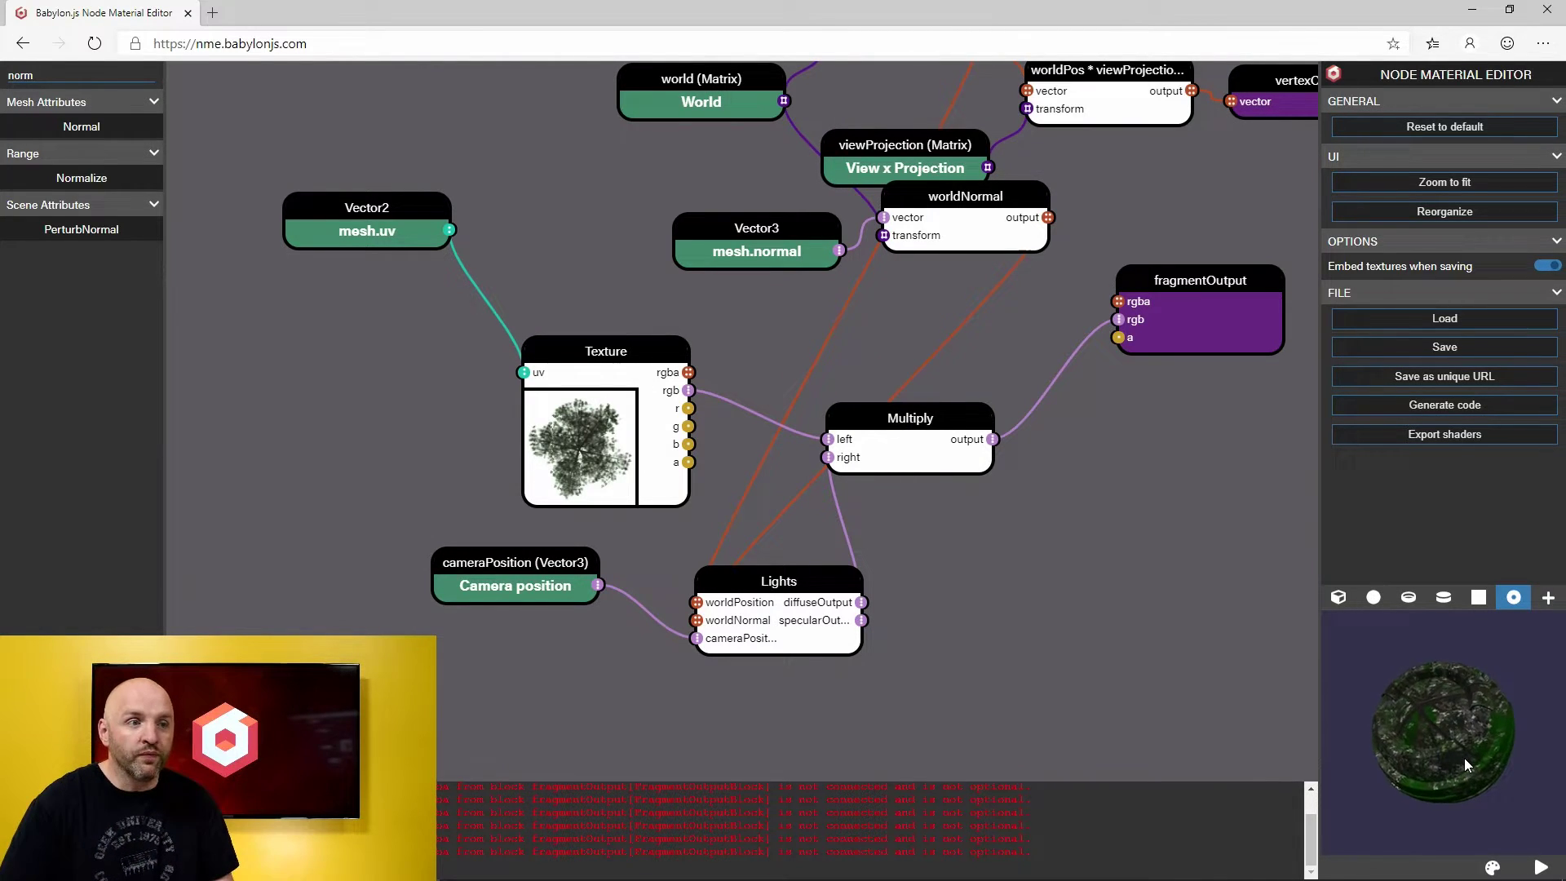
left_click(1539, 867)
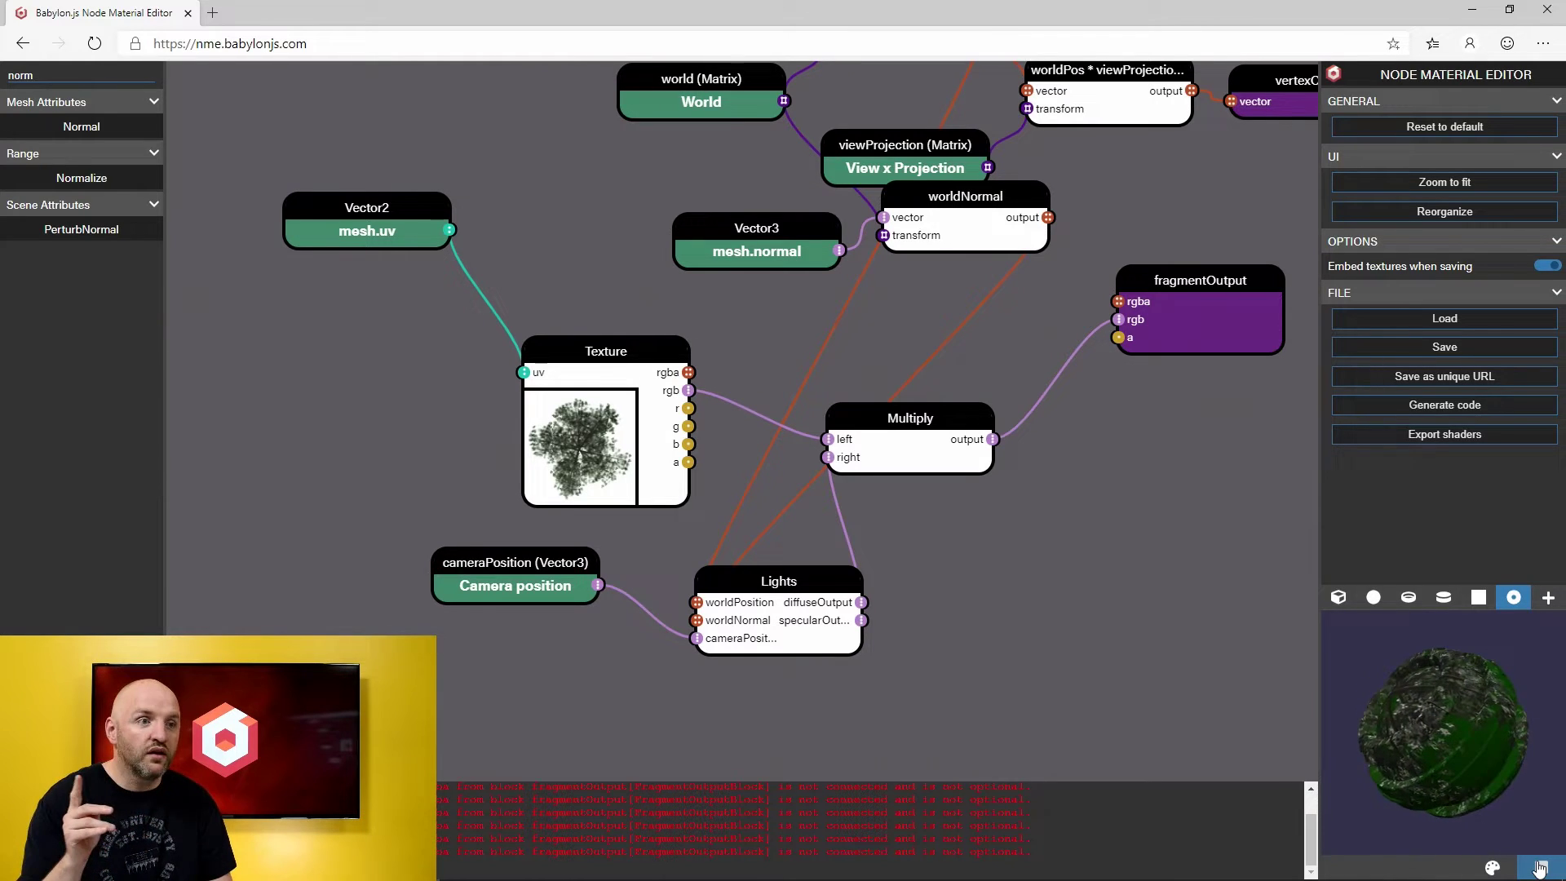
Step: Set the preview background colour to mid grey with Lum 130
left_click(1493, 868)
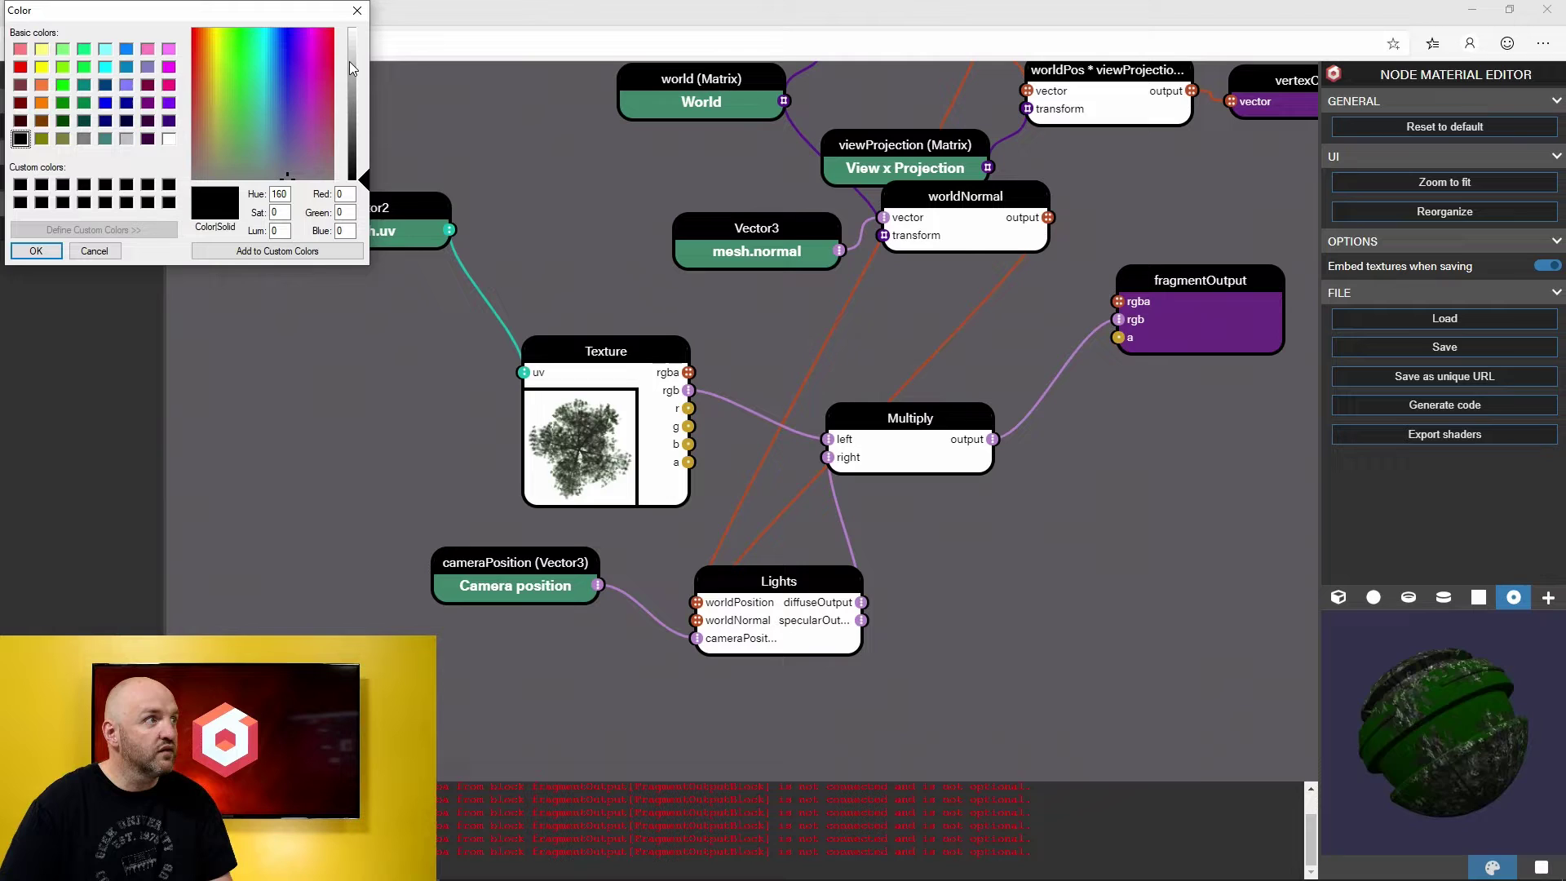
left_click(352, 98)
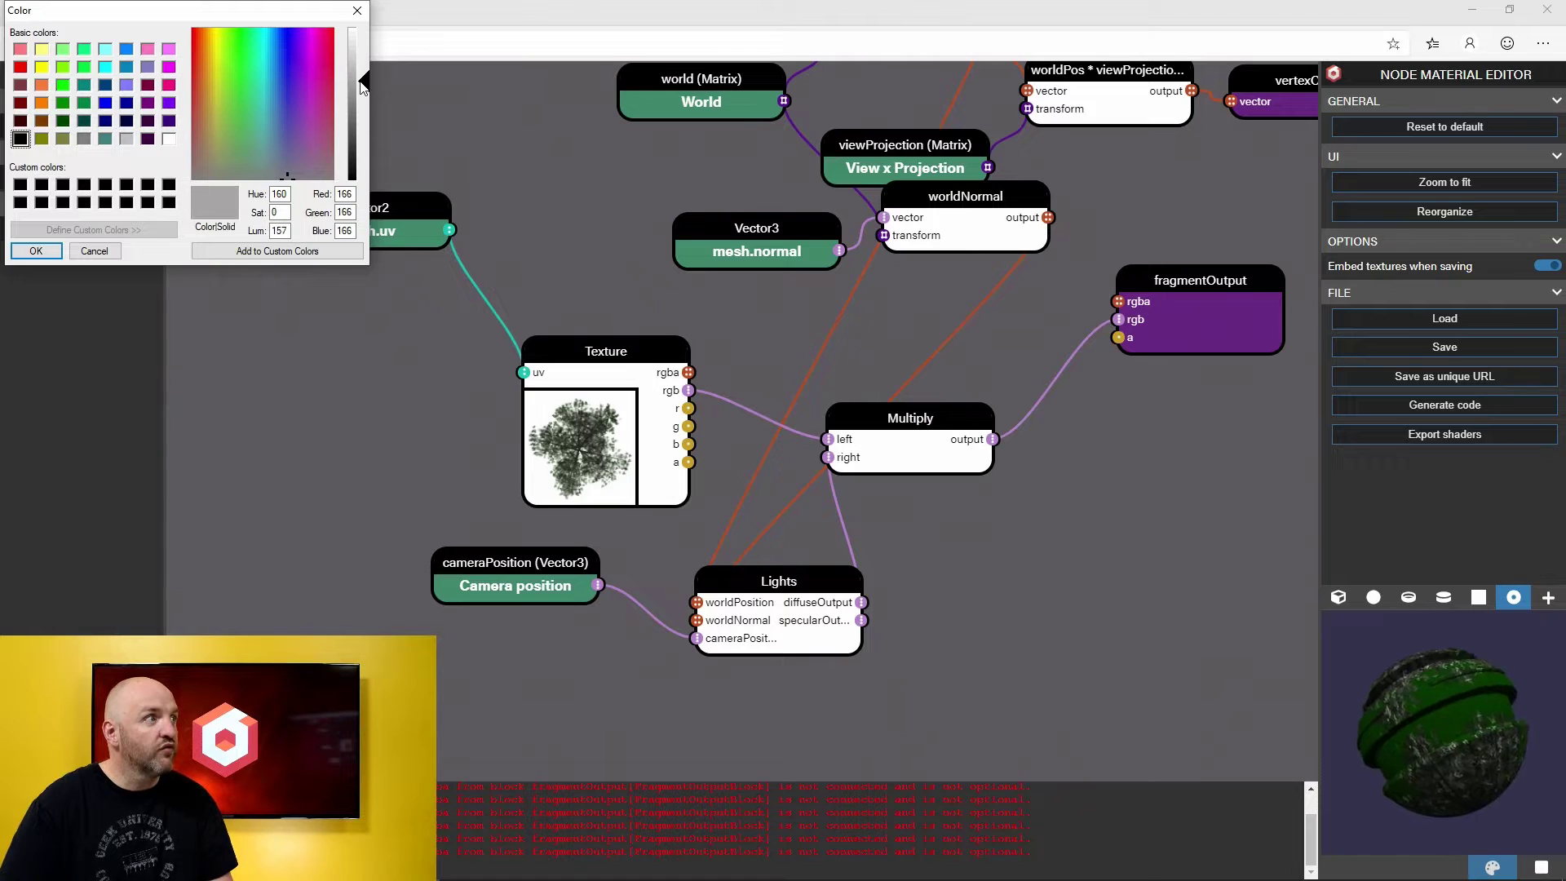
left_click(36, 248)
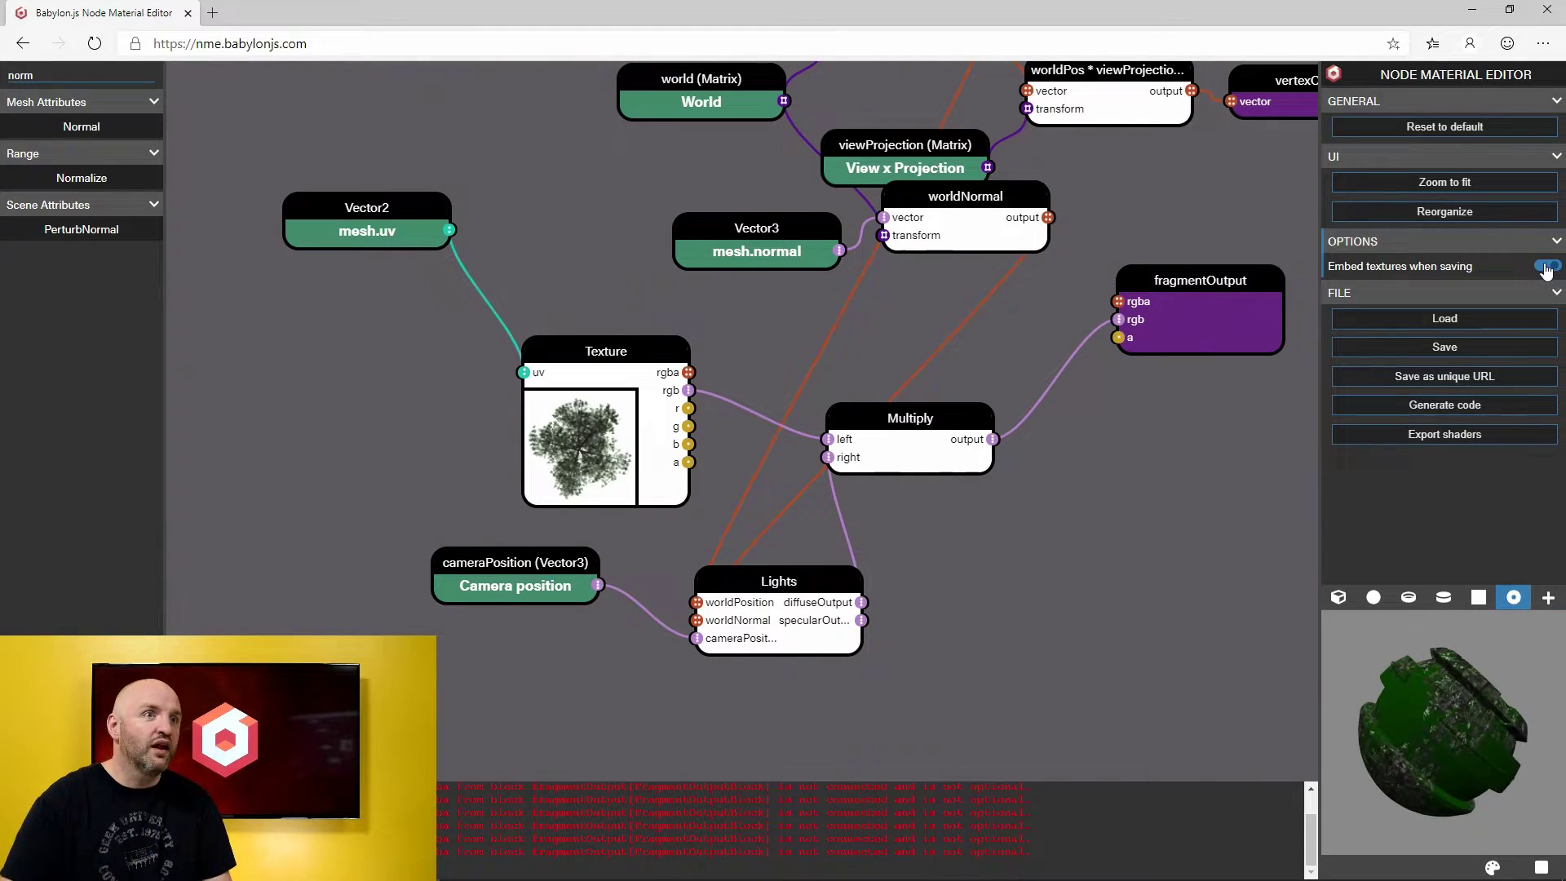
Step: Generate the material code and open it in Notepad as code (1).txt
left_click(1465, 405)
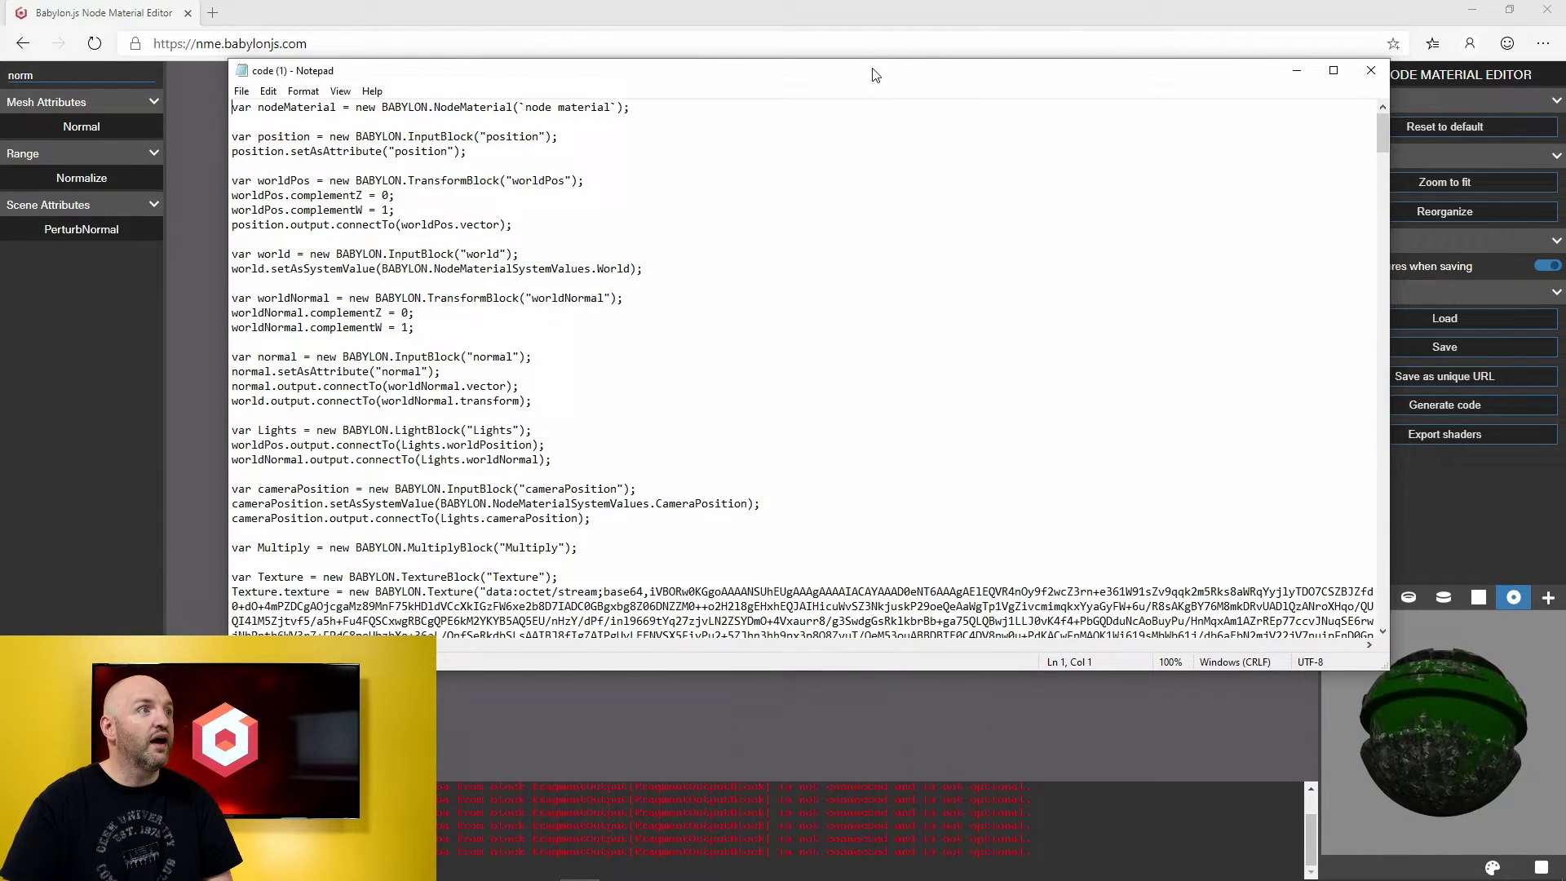
Step: Save the material to a file and as snippet URL nme.babylonjs.com/#EFJIYA
left_click_drag(892, 78, 1176, 136)
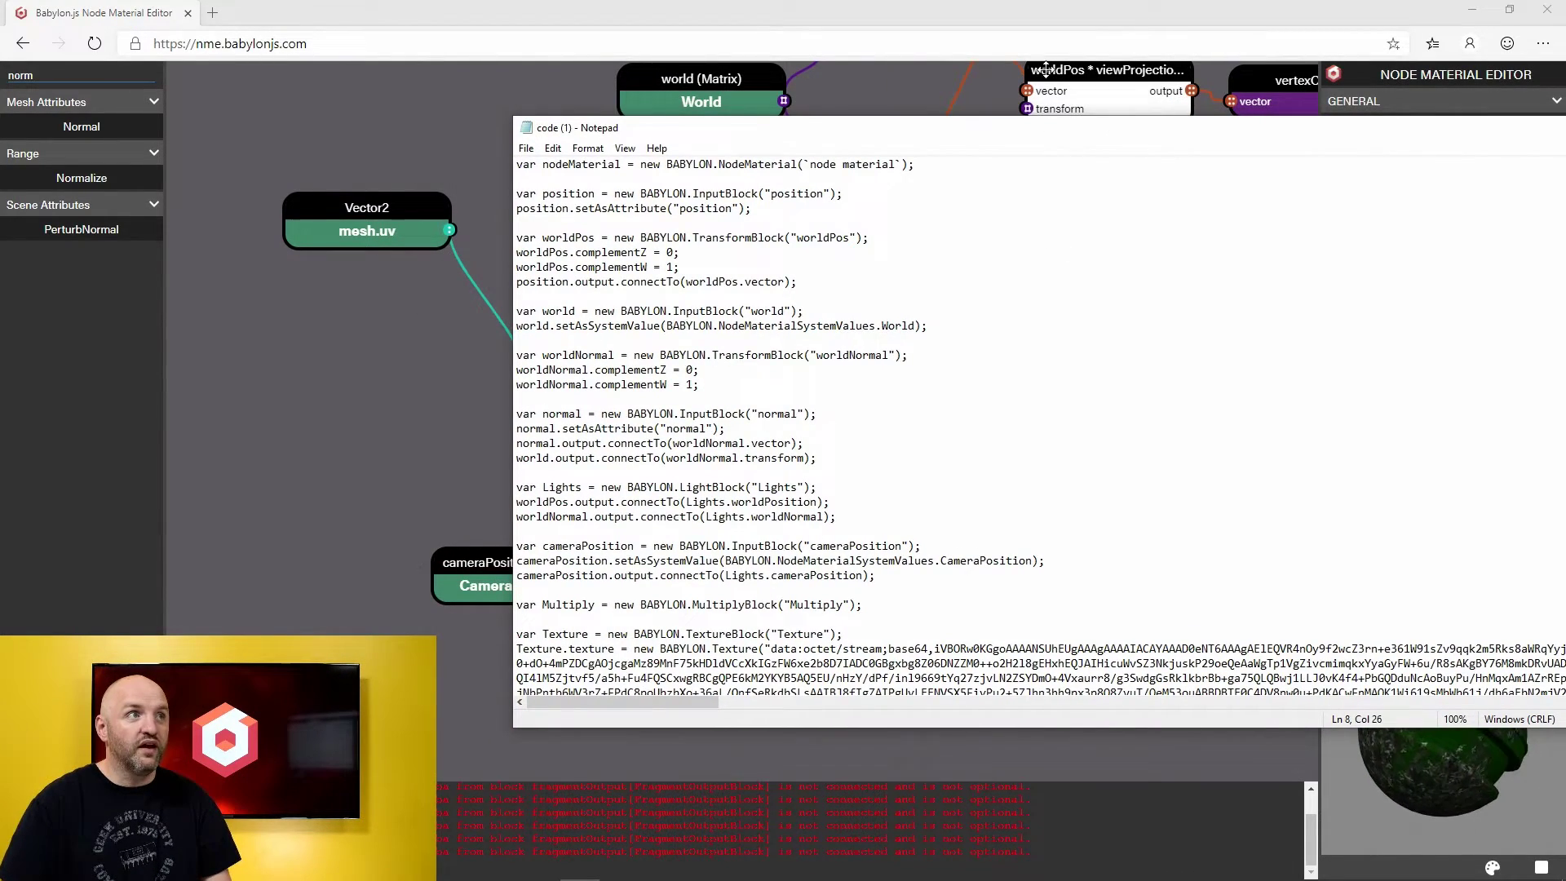
left_click(1052, 11)
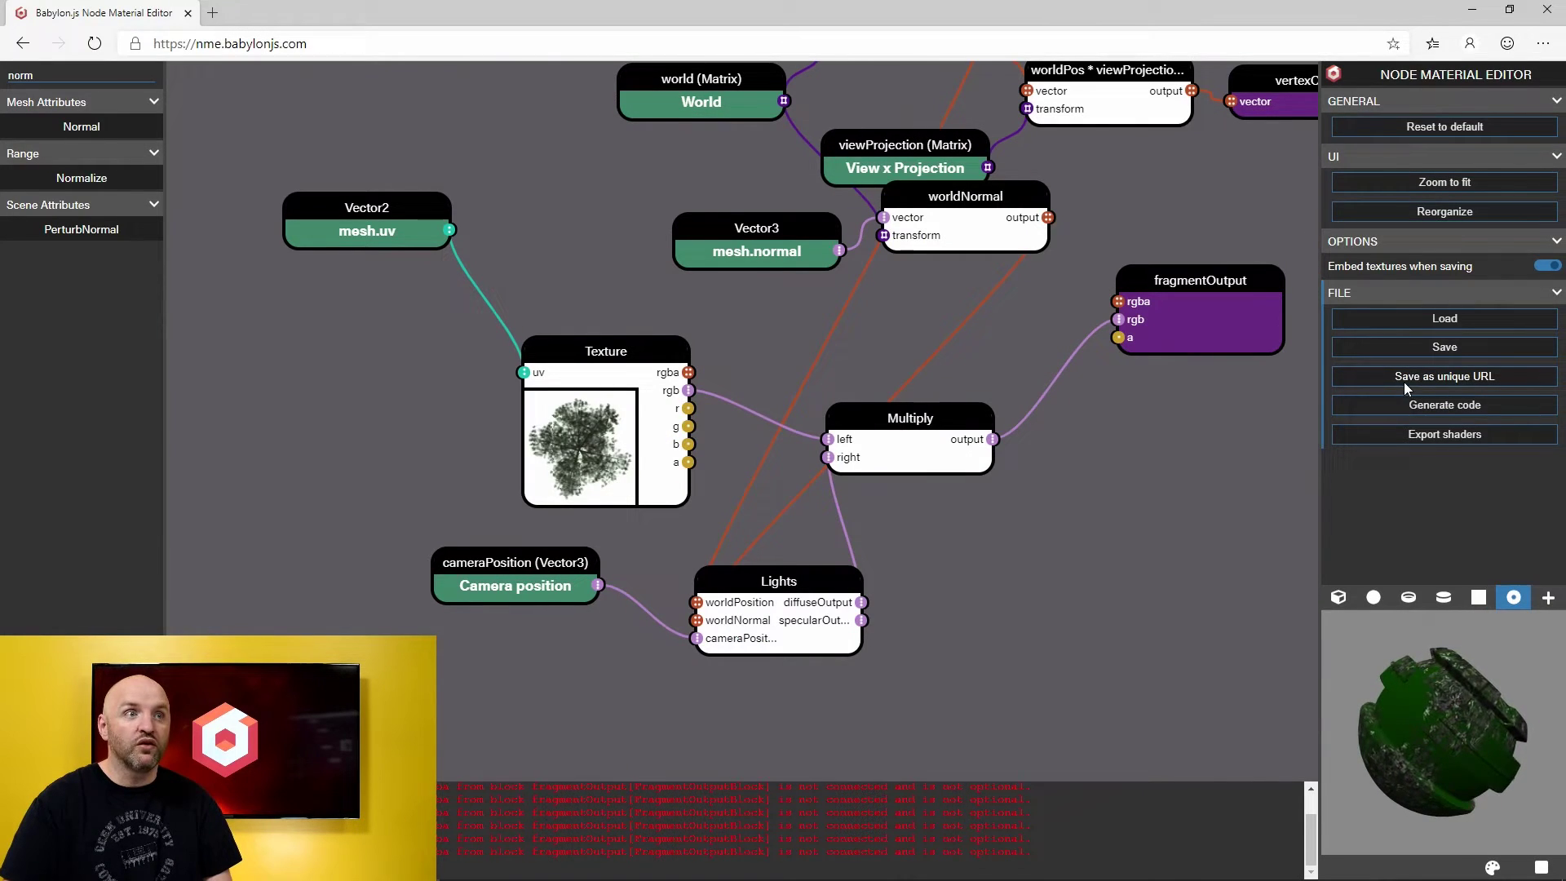
left_click(1422, 350)
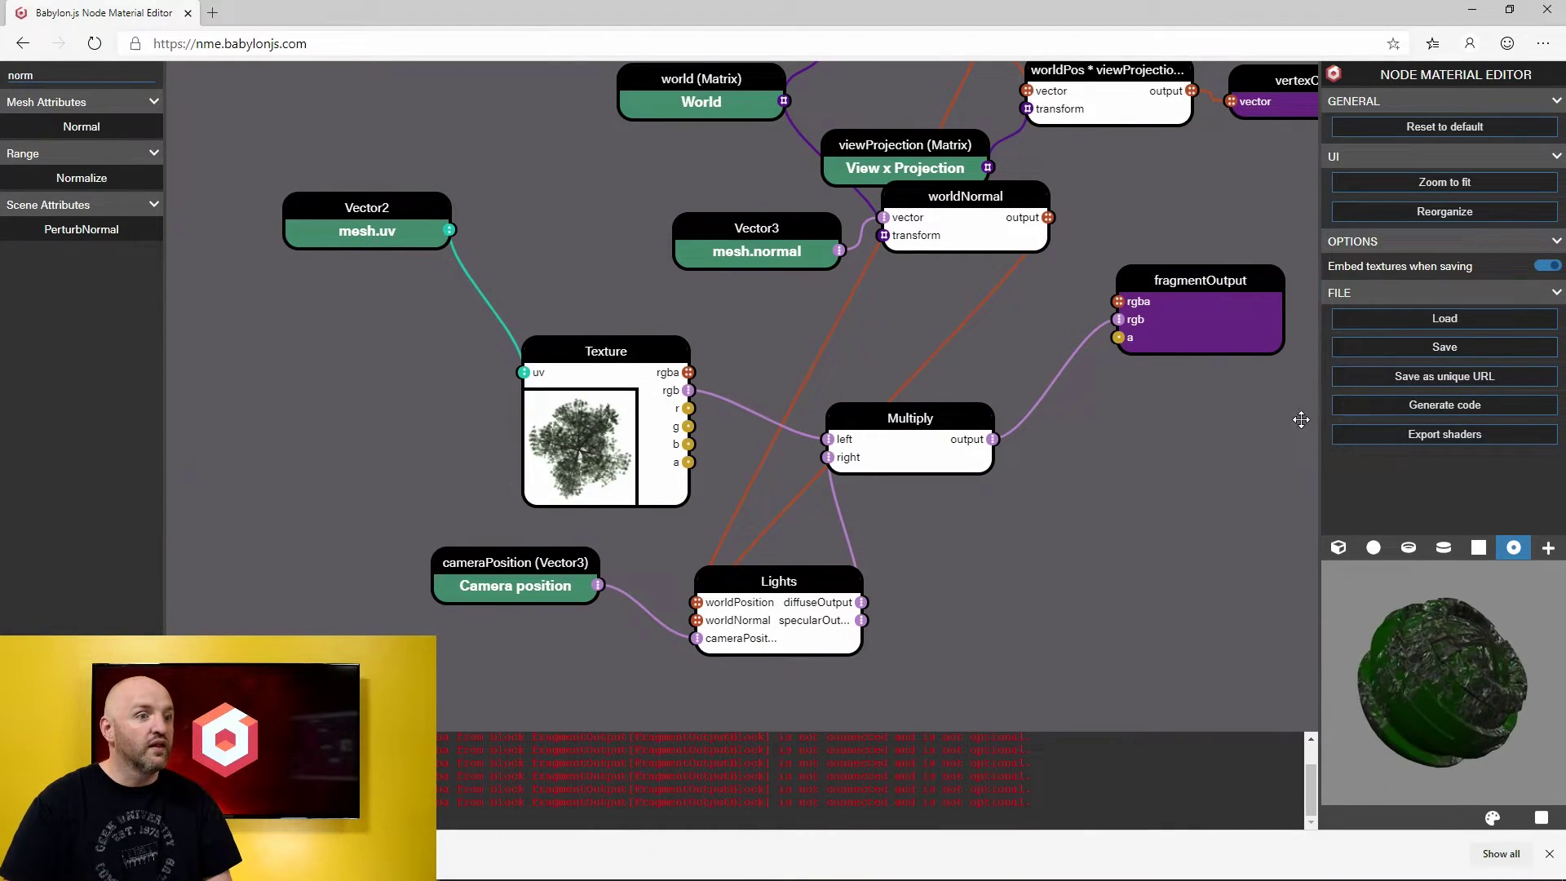
left_click(1445, 376)
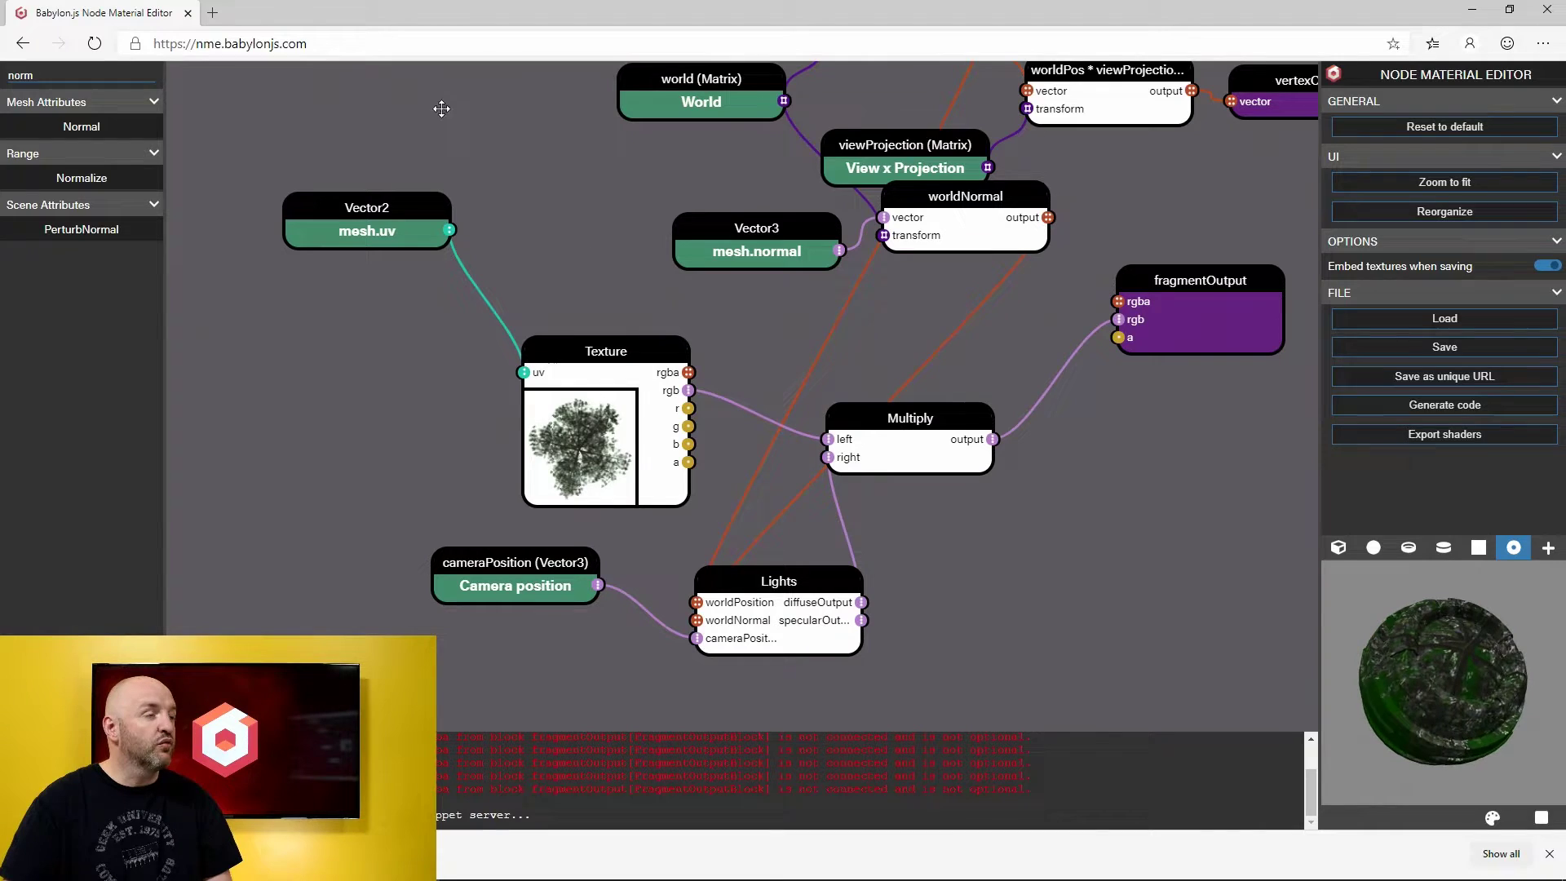
left_click(404, 44)
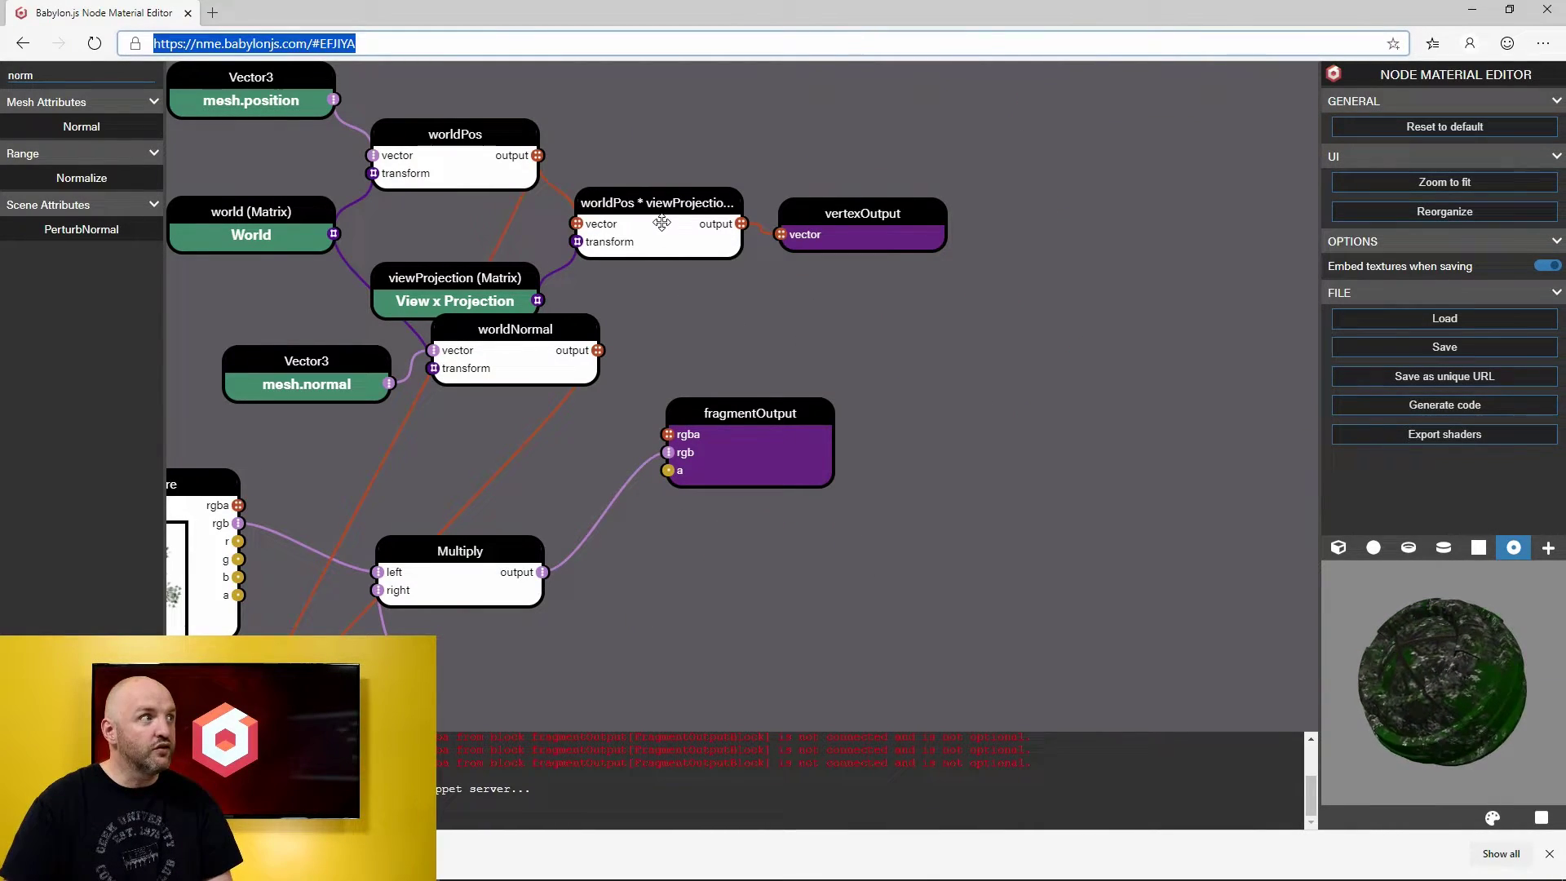
Step: Go to playground.babylonjs.com in a new Edge tab
left_click(213, 13)
type("p")
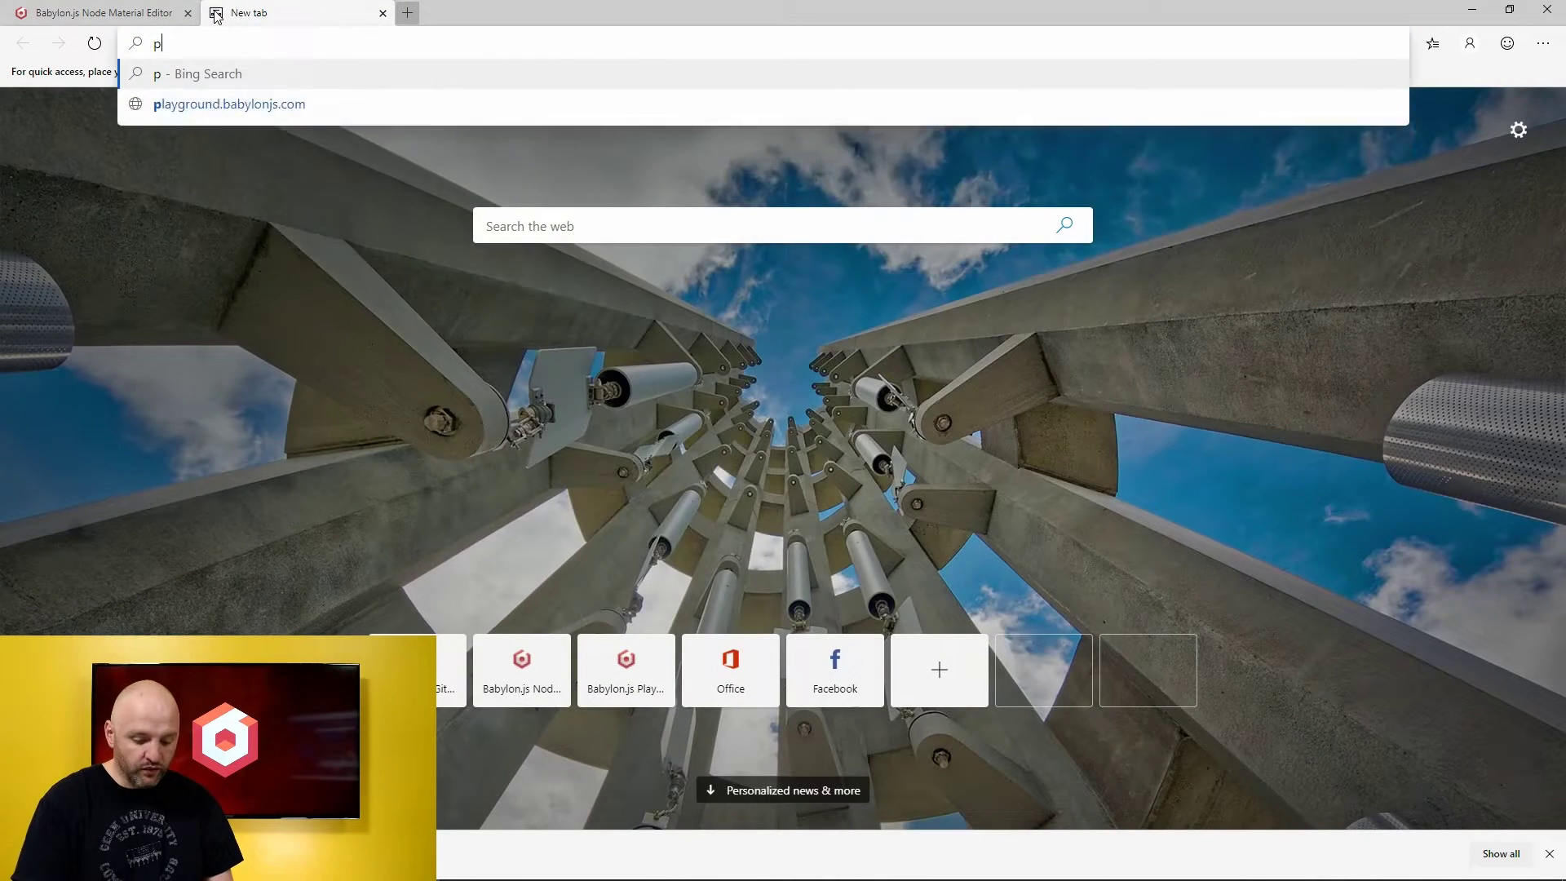
type("laygr")
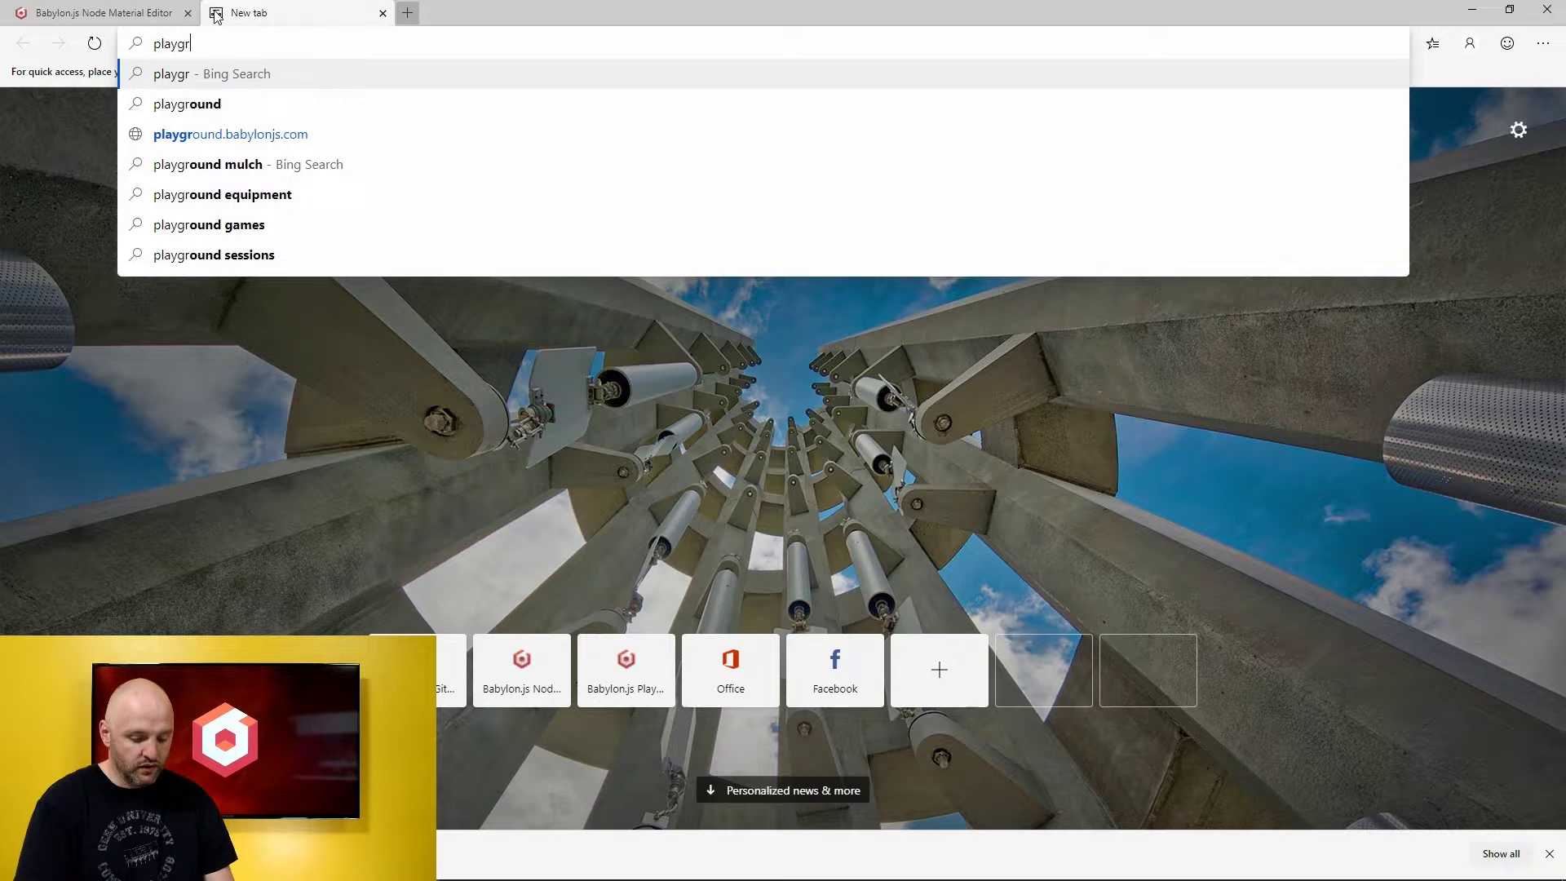
type("ound.baby")
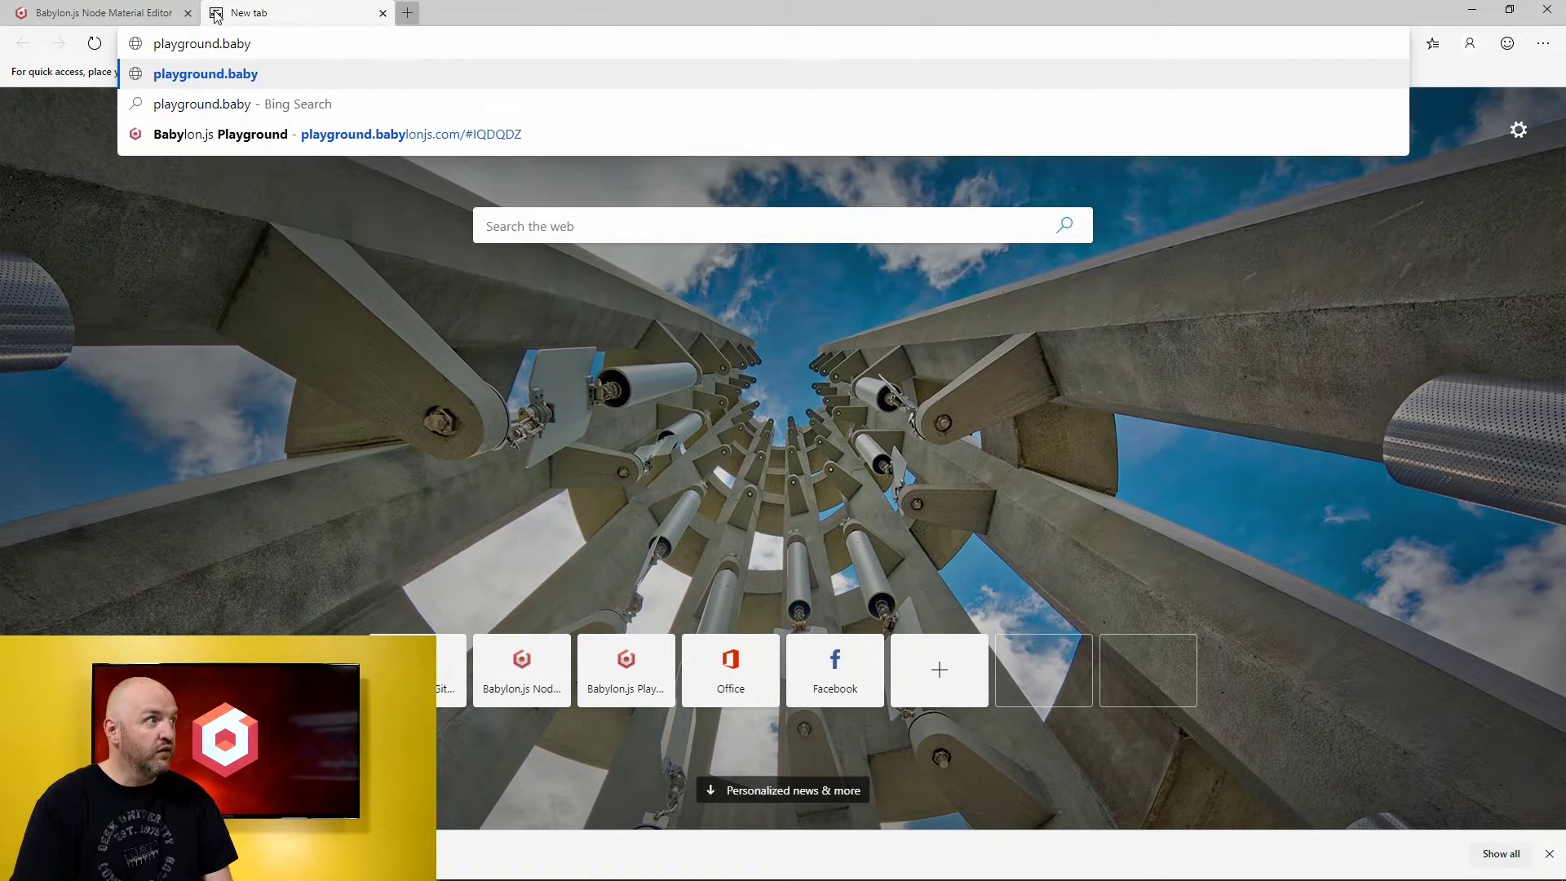
type("lonjs.com")
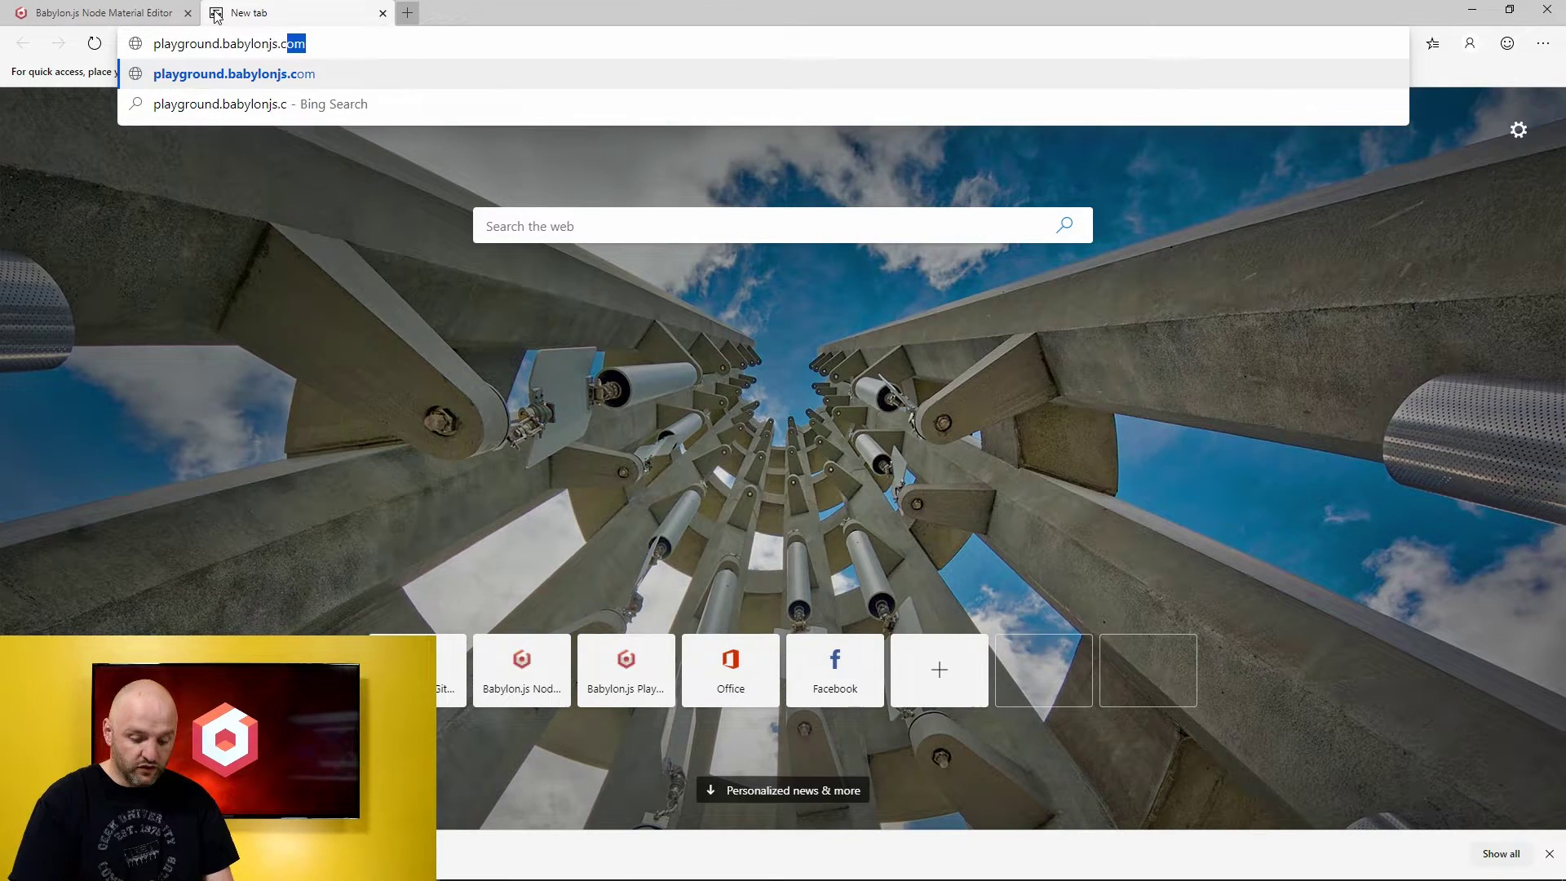
key("Return")
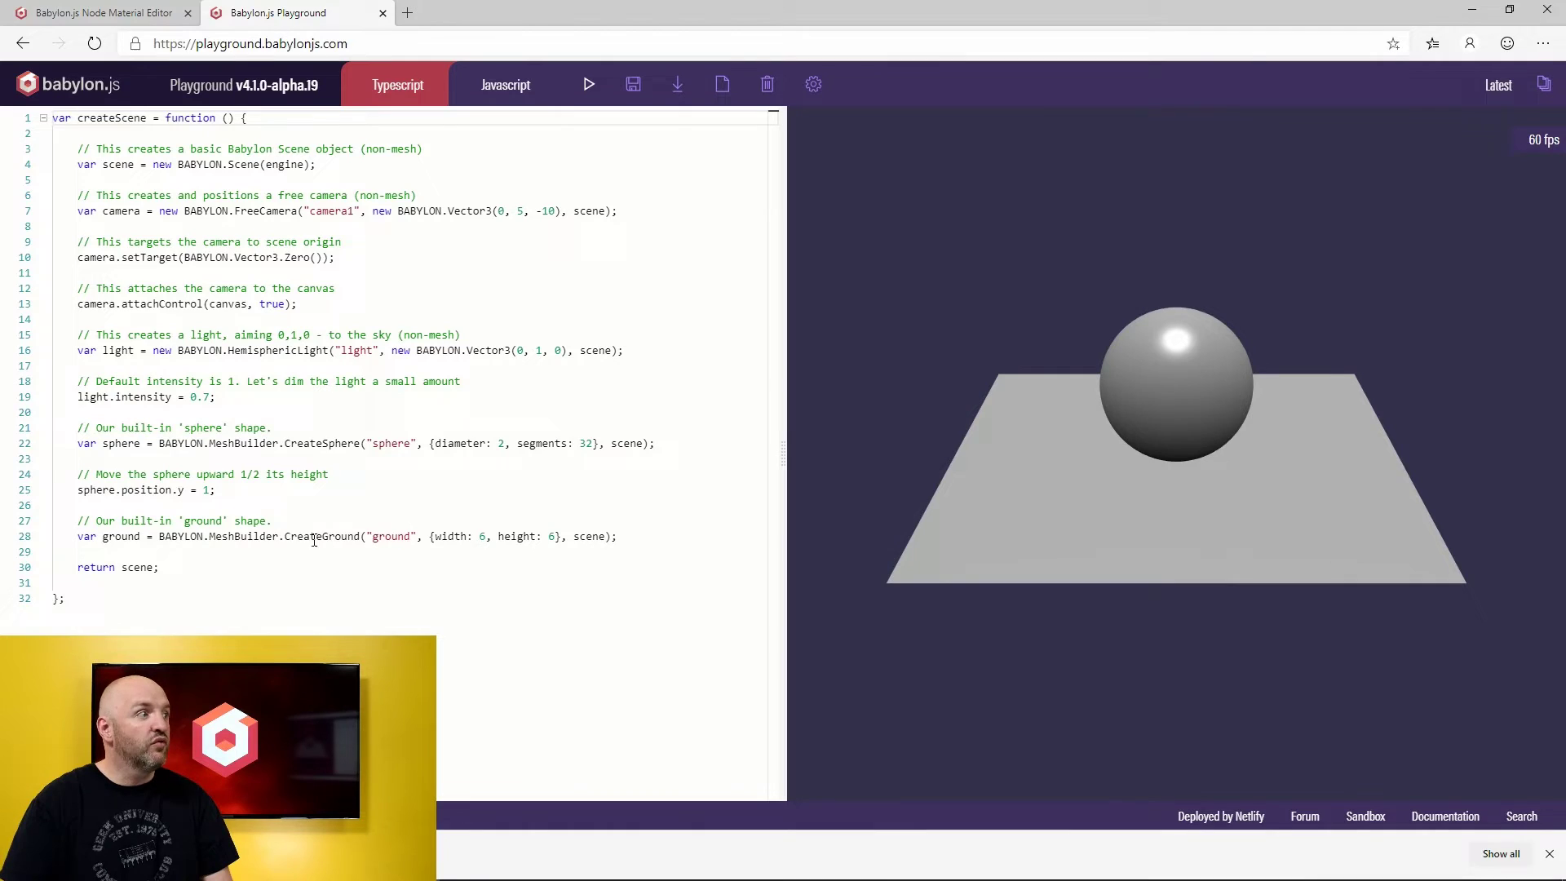
Step: Delete the sphere position and ground code, leaving blank lines after the sphere
left_click_drag(619, 536, 63, 459)
key("Delete")
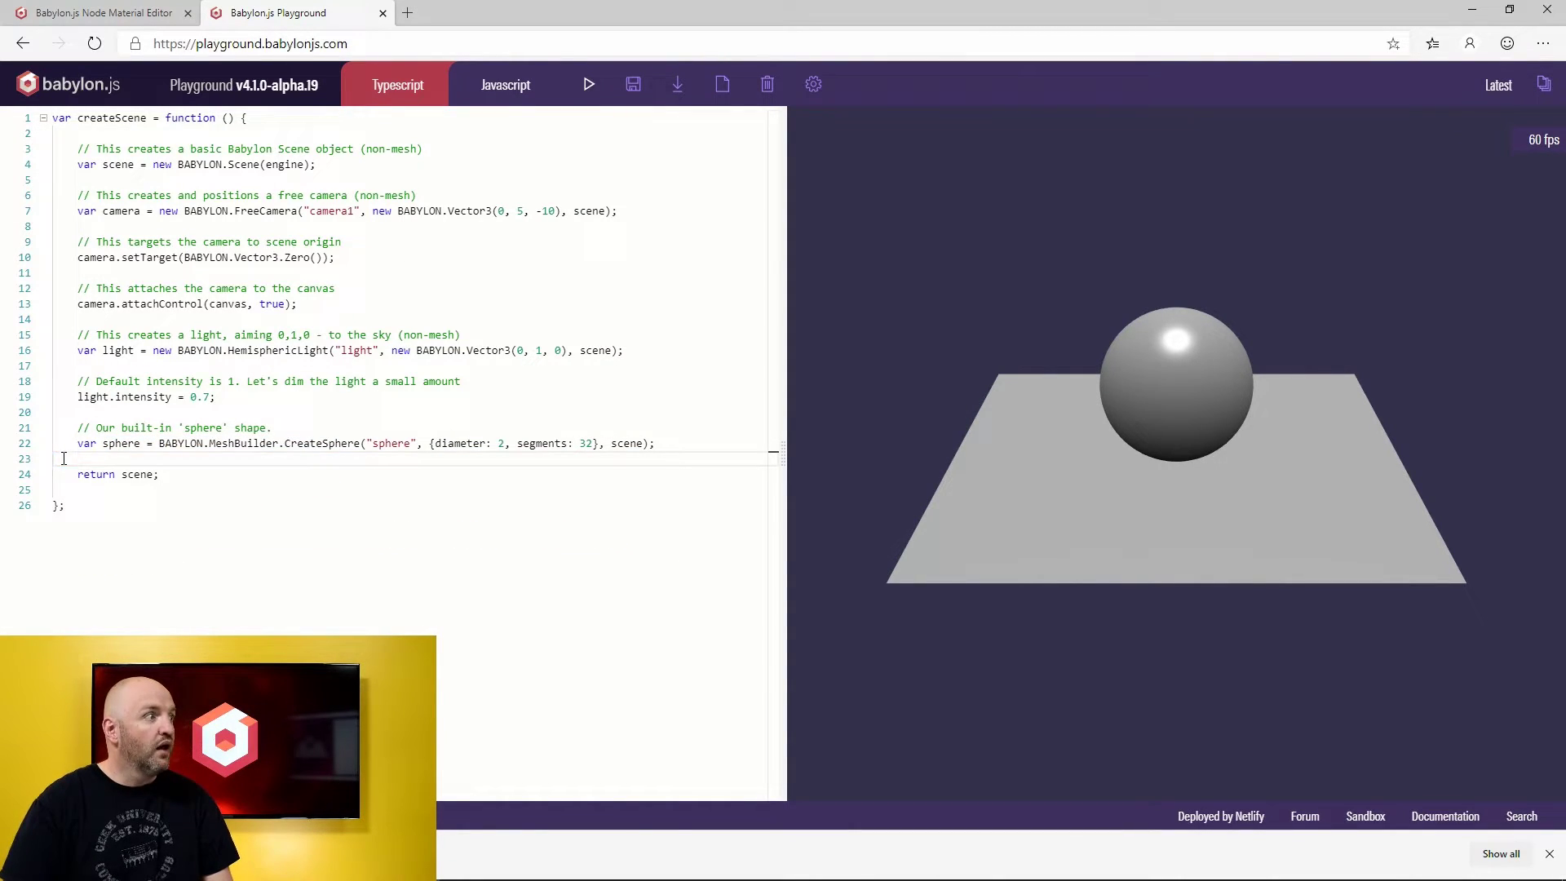
key("Return")
key("Return")
key("Up")
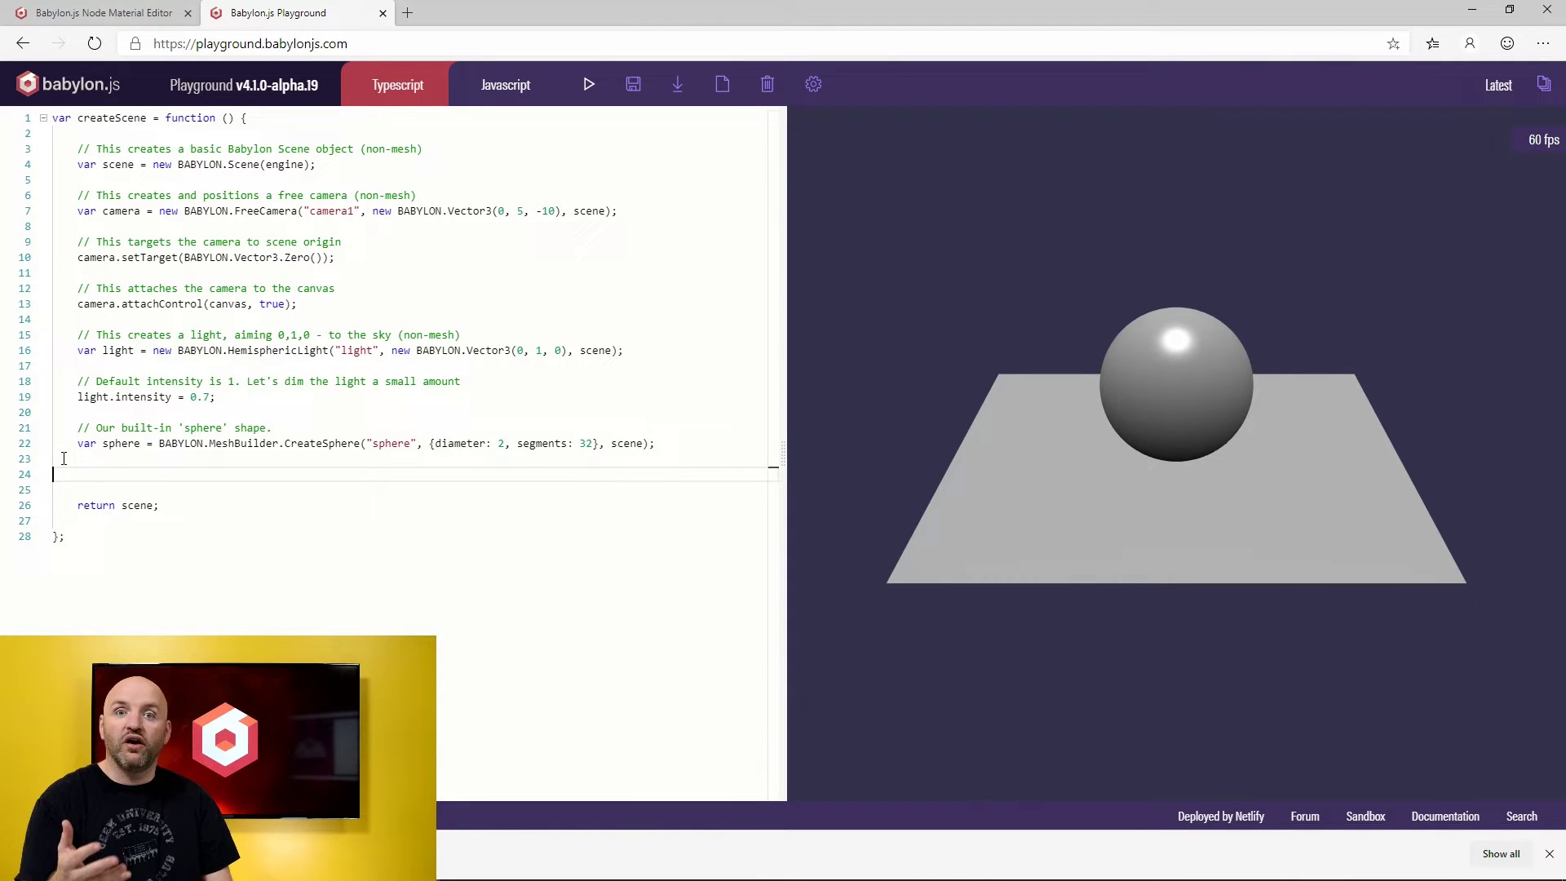
Step: Copy the exported material code from Notepad and paste it into createScene
key("alt+Tab")
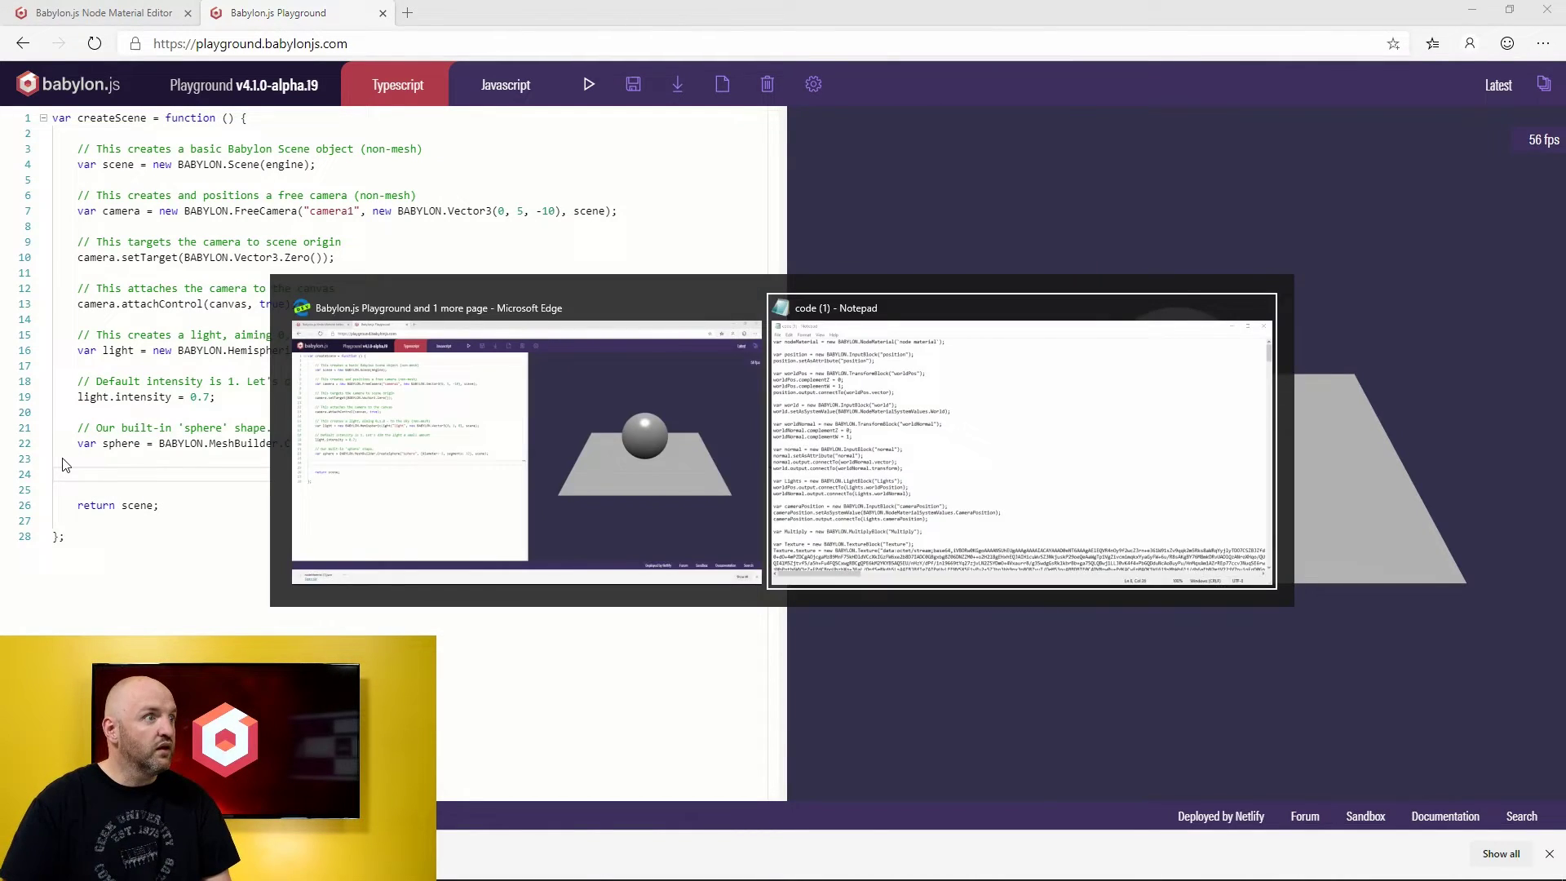
key("ctrl+a")
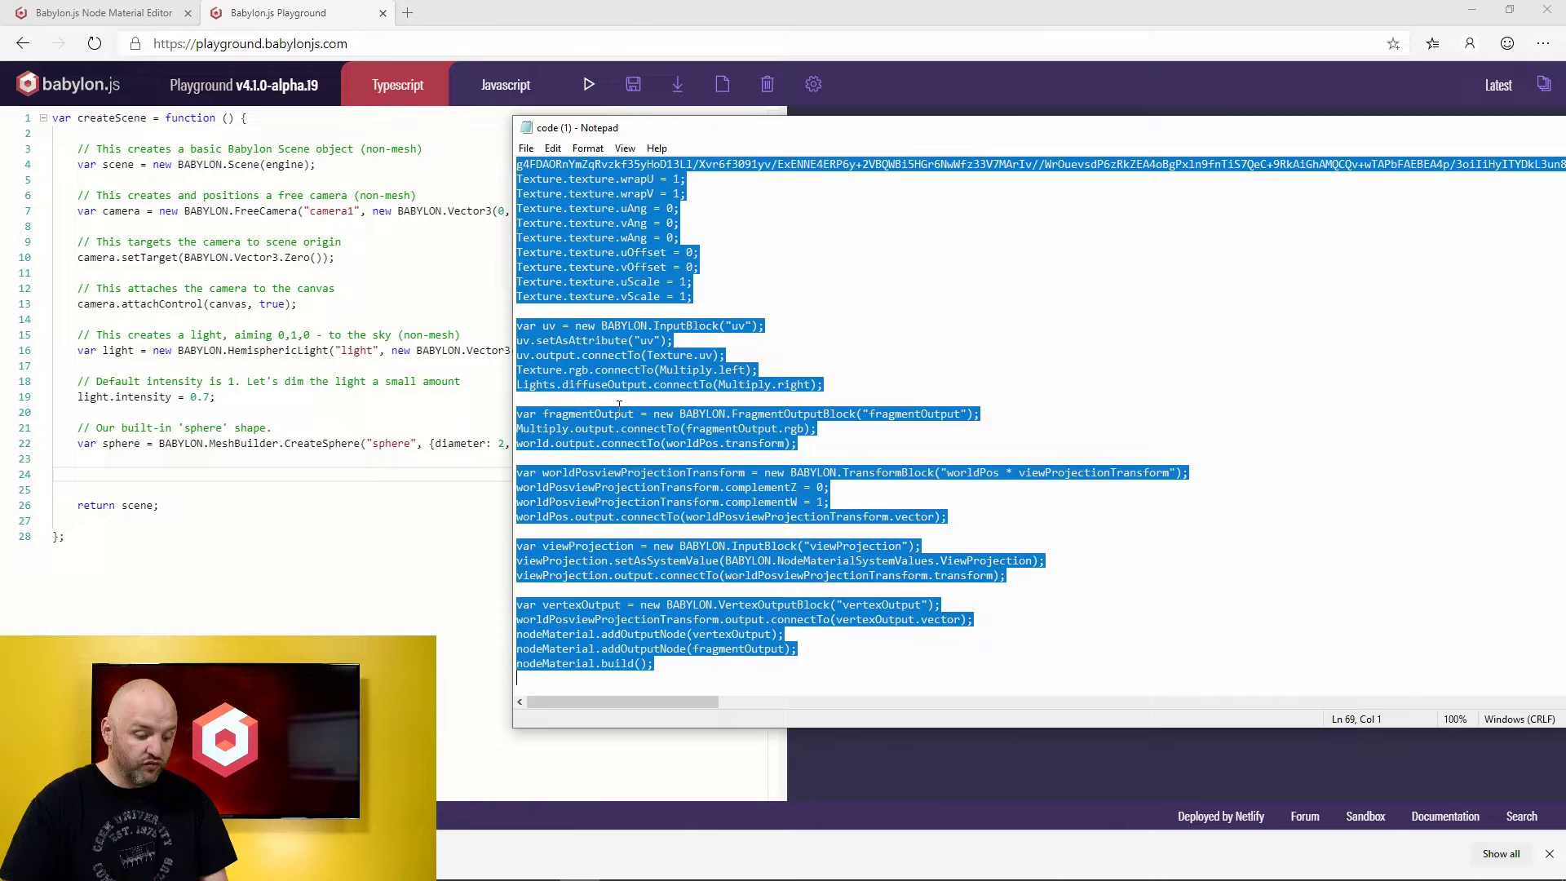
key("ctrl+c")
key("alt+Tab")
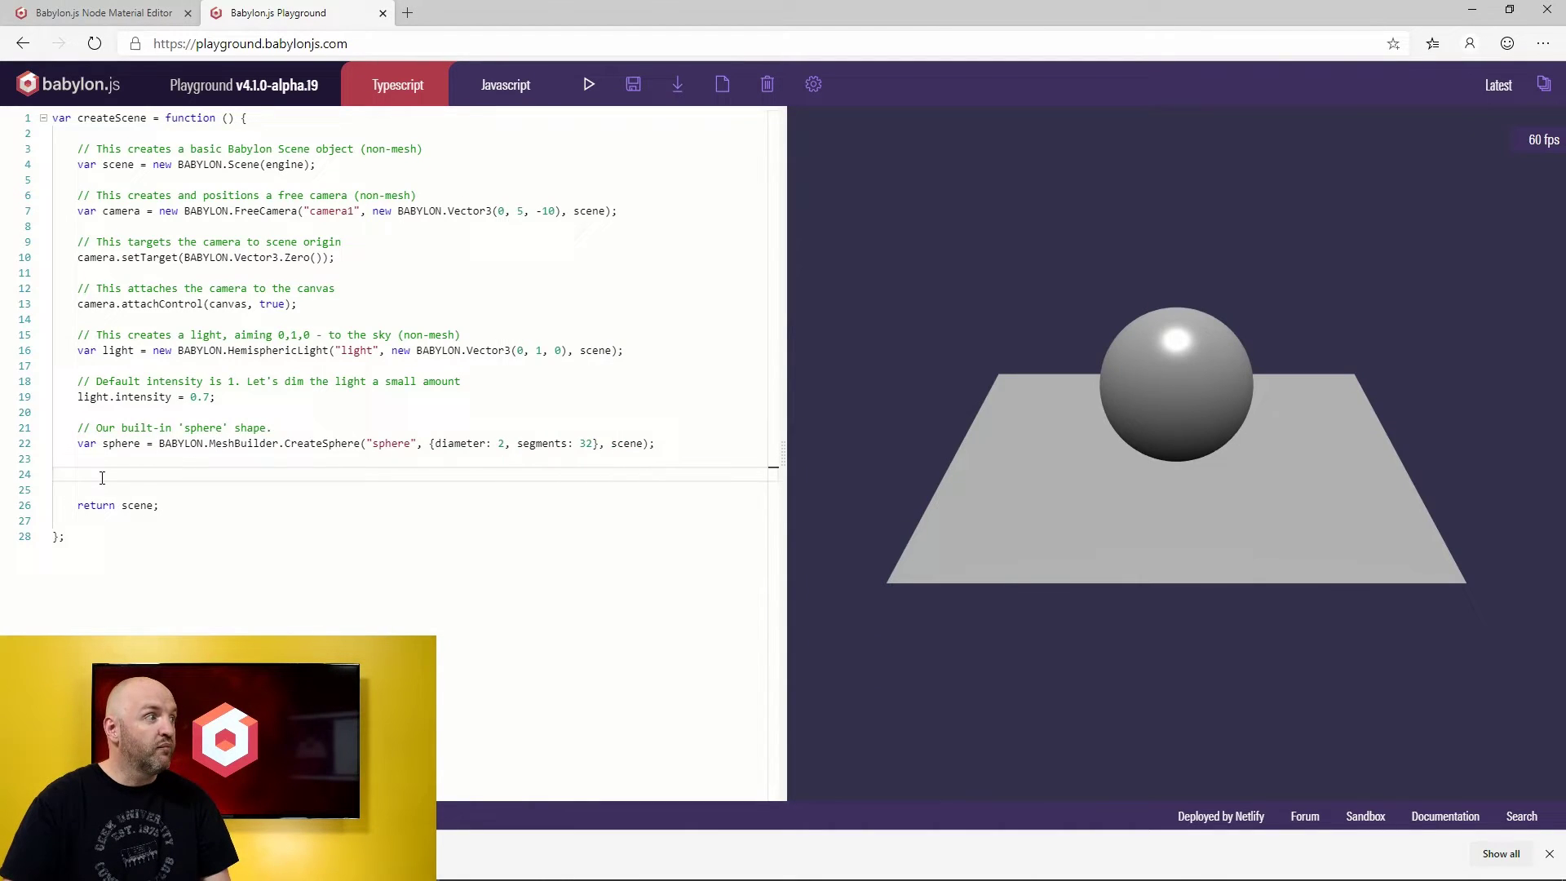
key("ctrl+v")
scroll(237, 478, "up", 15)
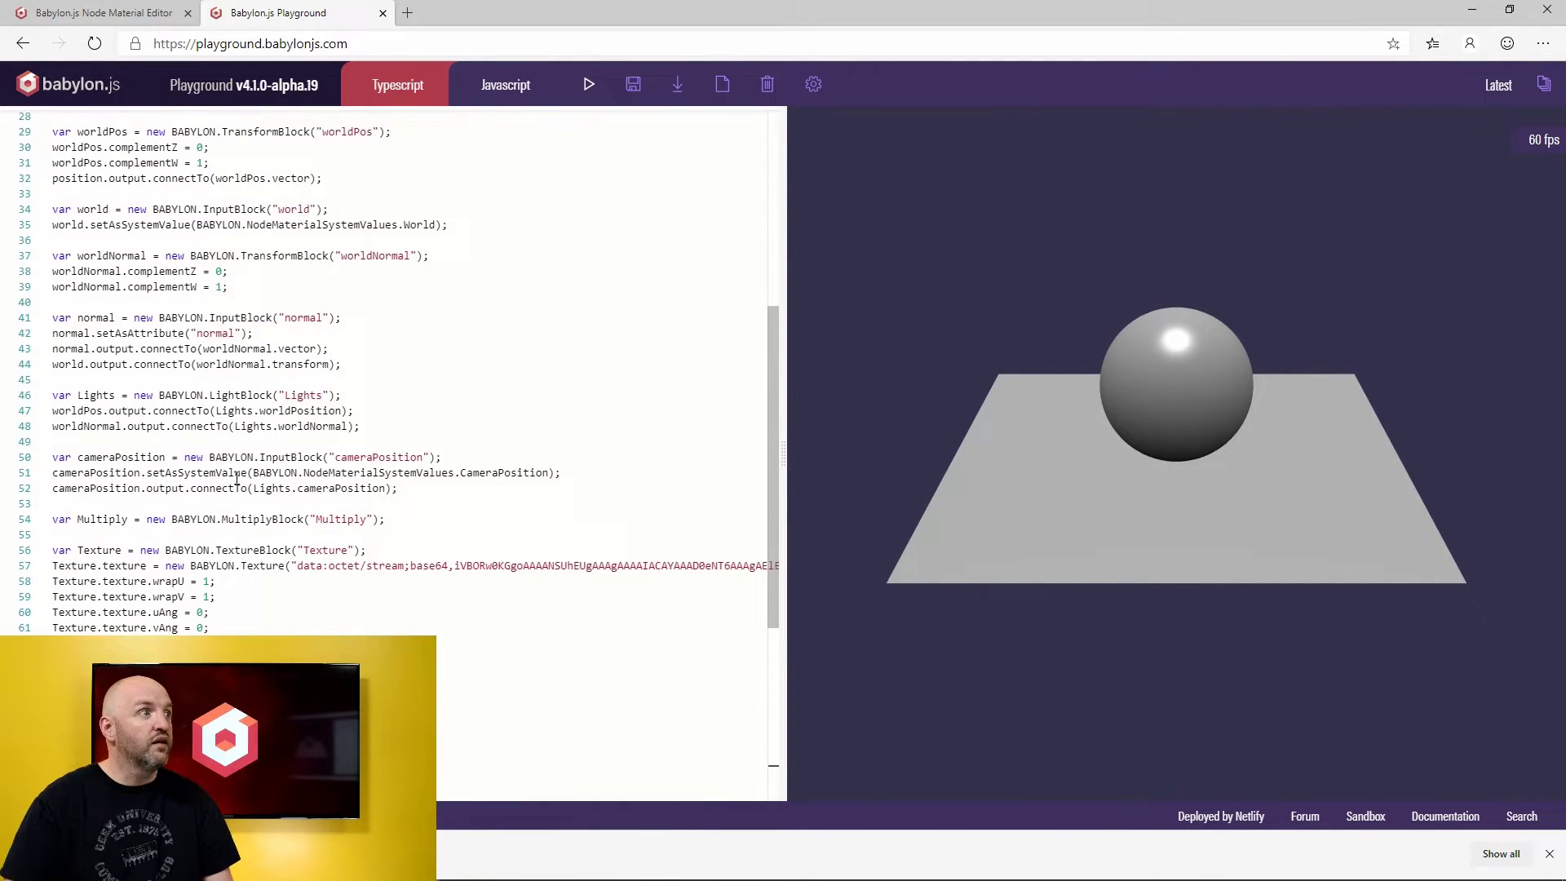
scroll(236, 478, "up", 1)
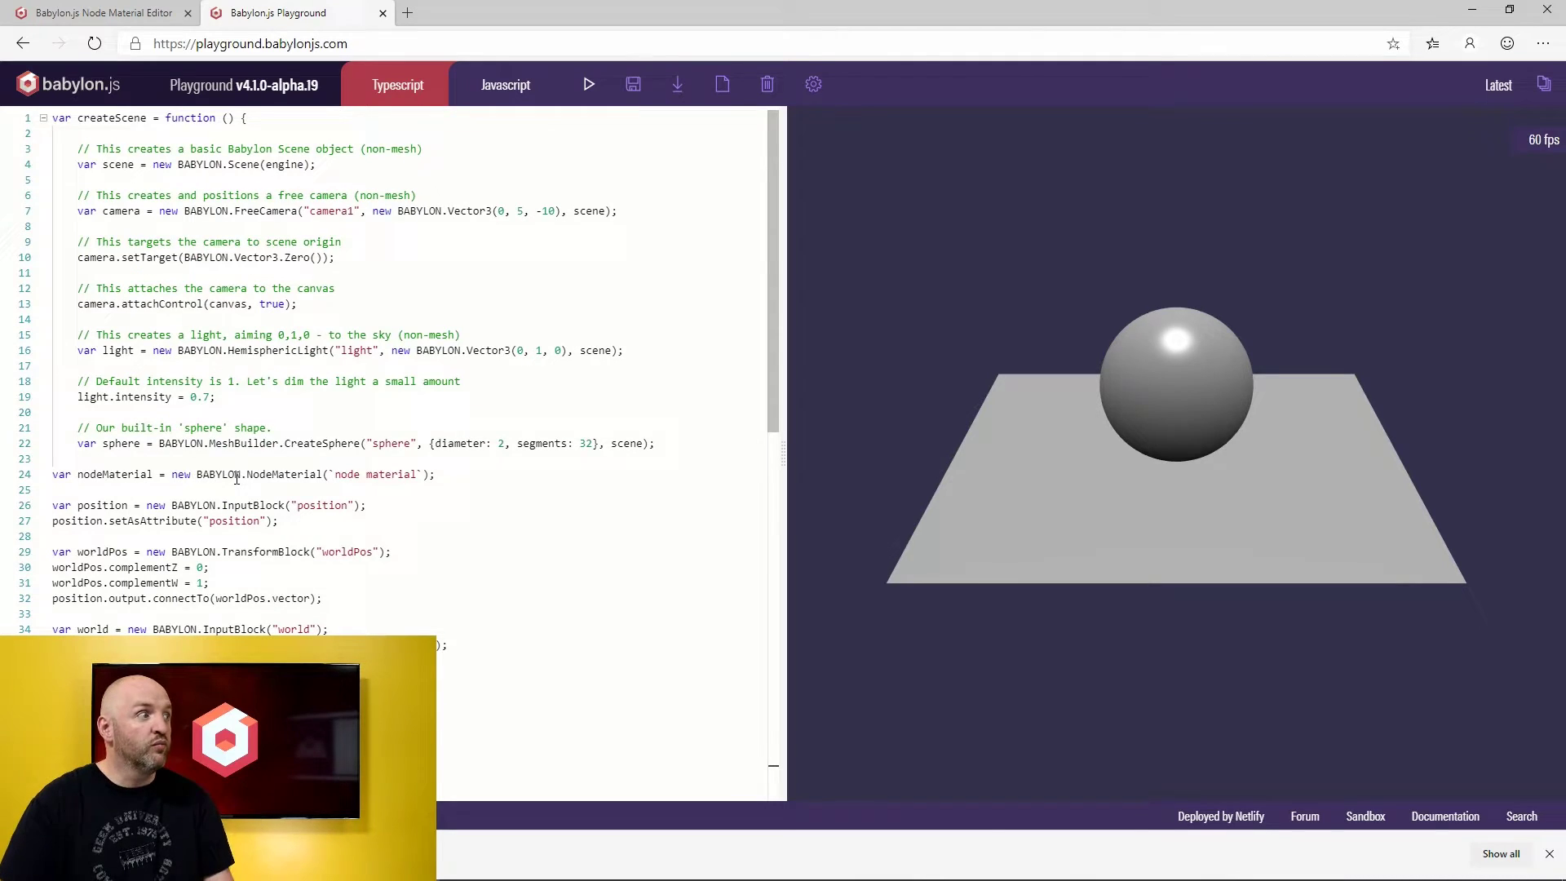
scroll(124, 473, "down", 11)
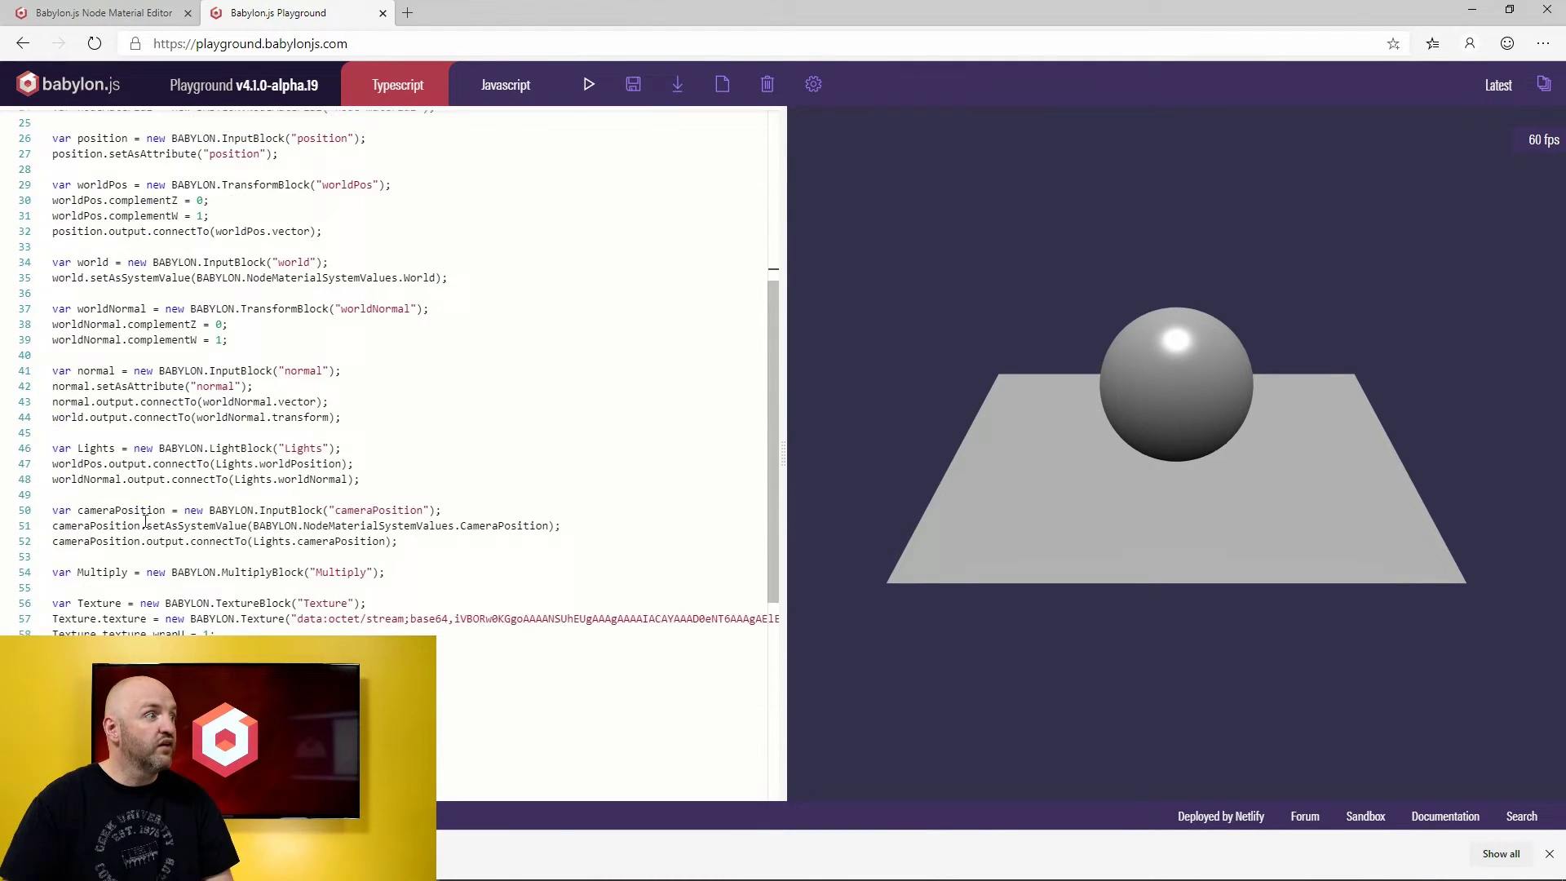
scroll(162, 522, "down", 2)
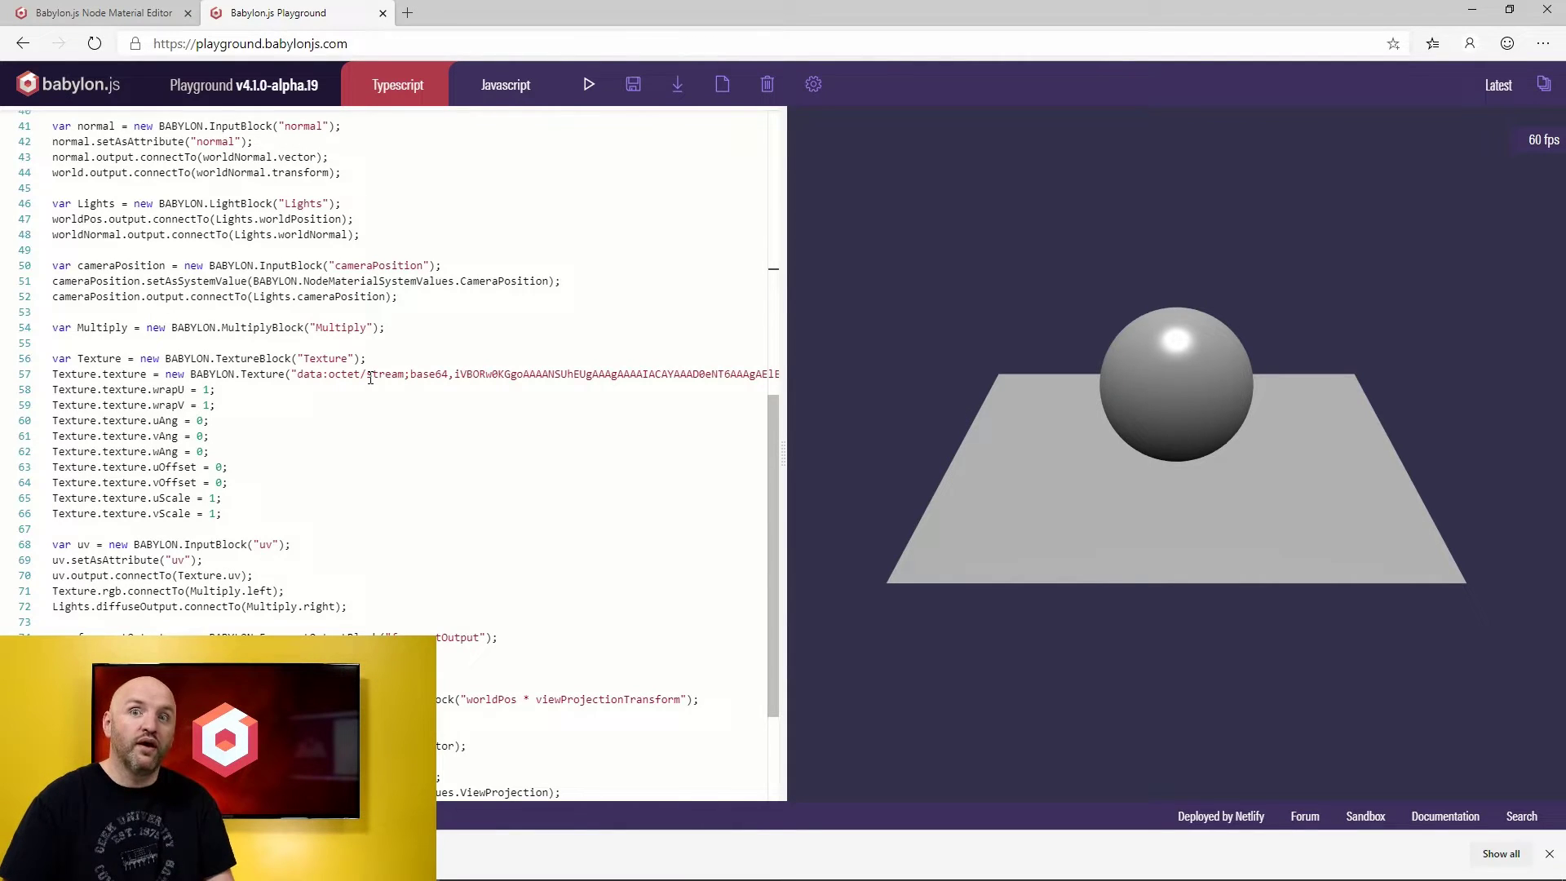
scroll(370, 378, "down", 4)
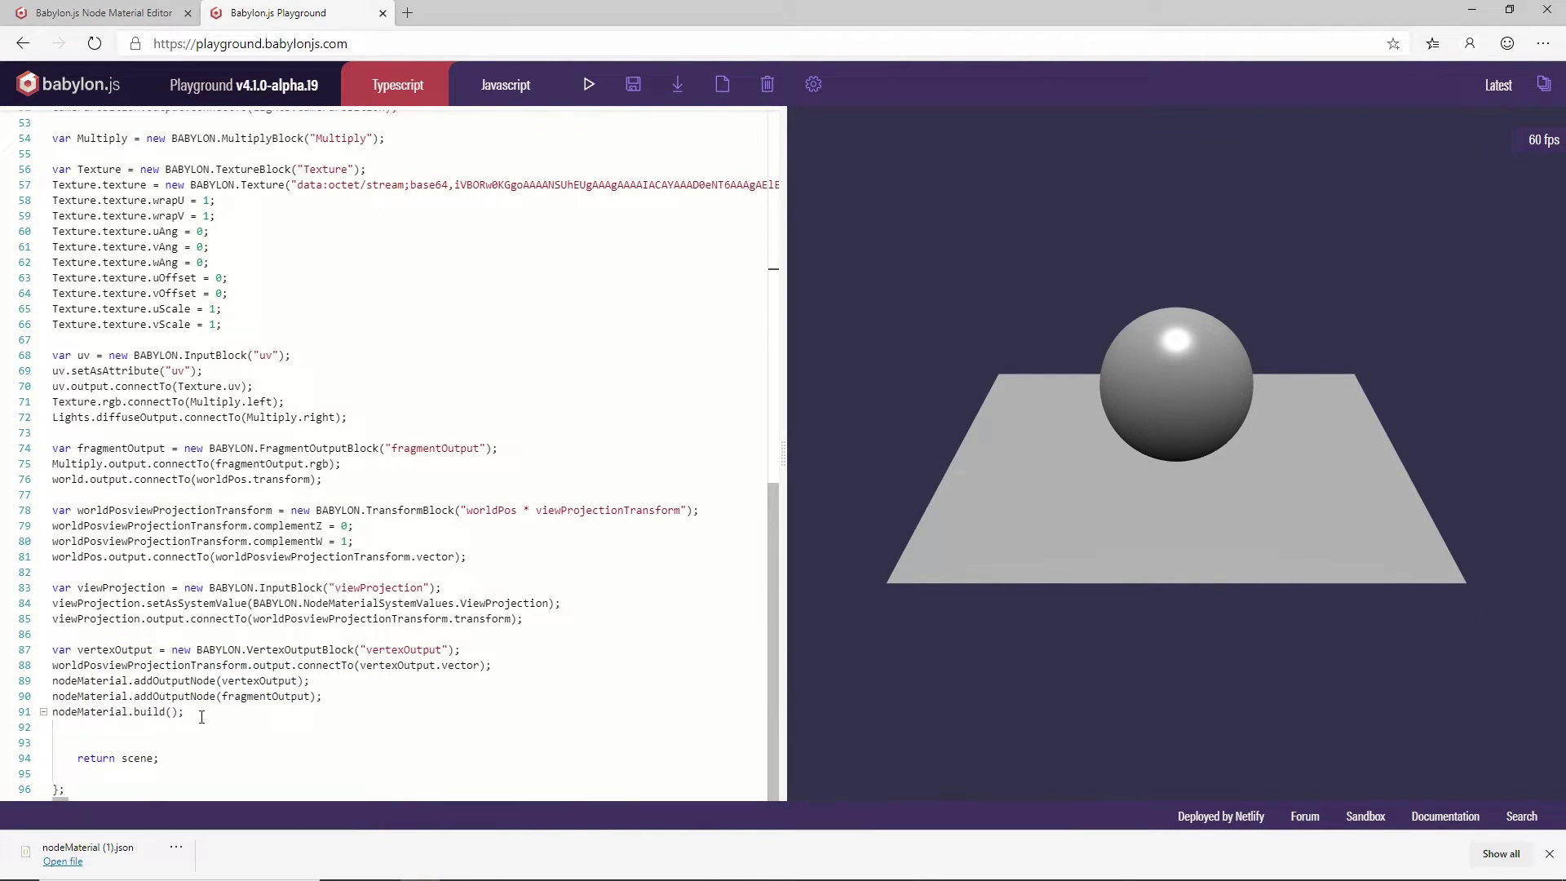
Step: Indent the pasted material code one level and add a blank line before return scene
left_click(198, 715, "shift")
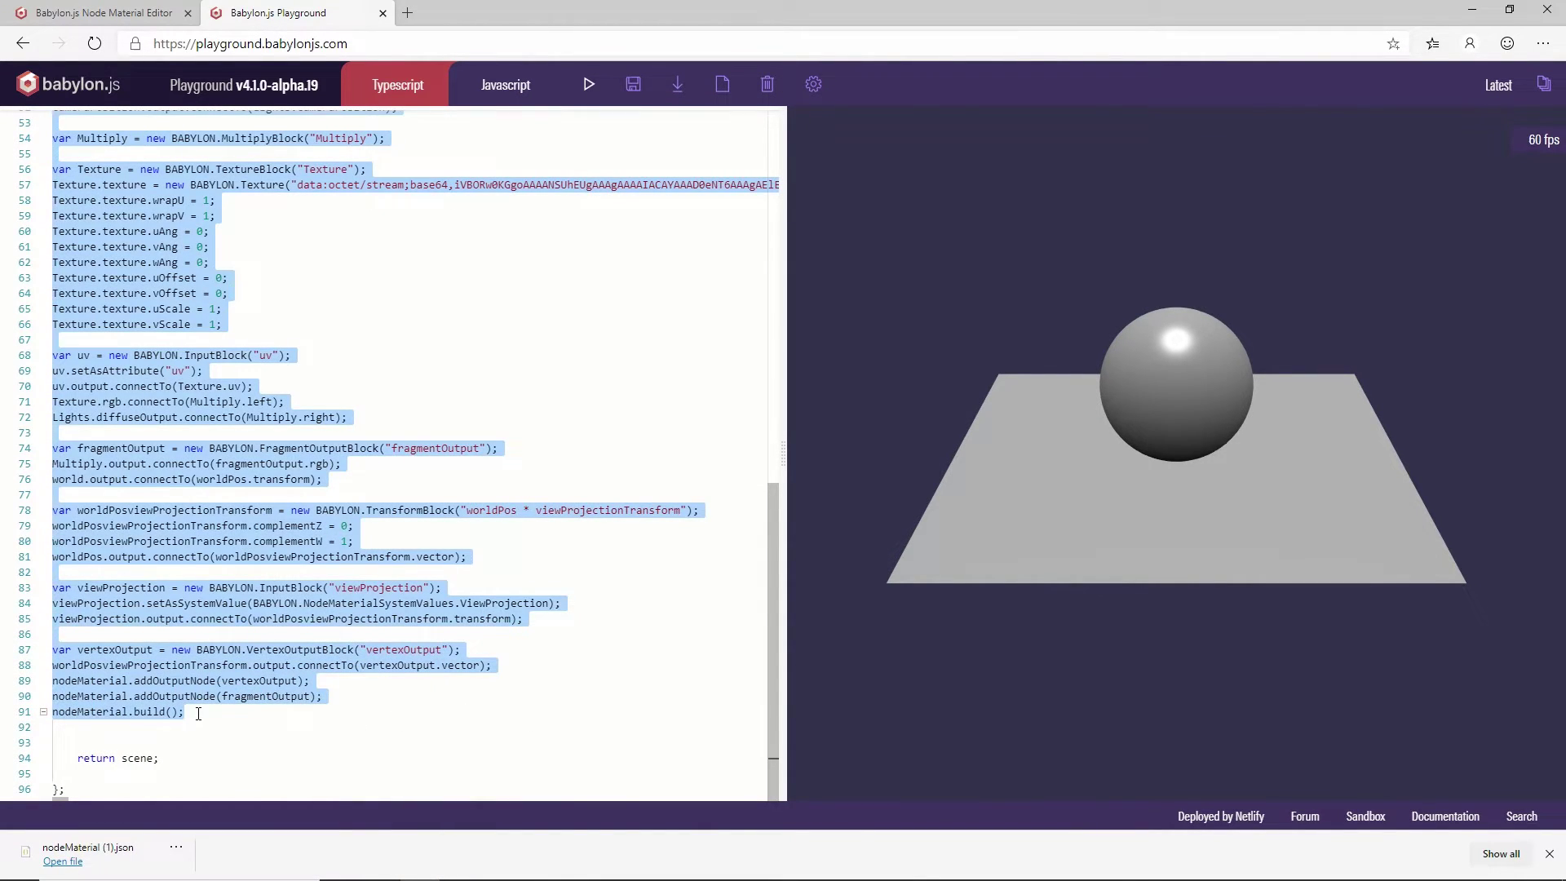
key("Tab")
left_click(294, 725)
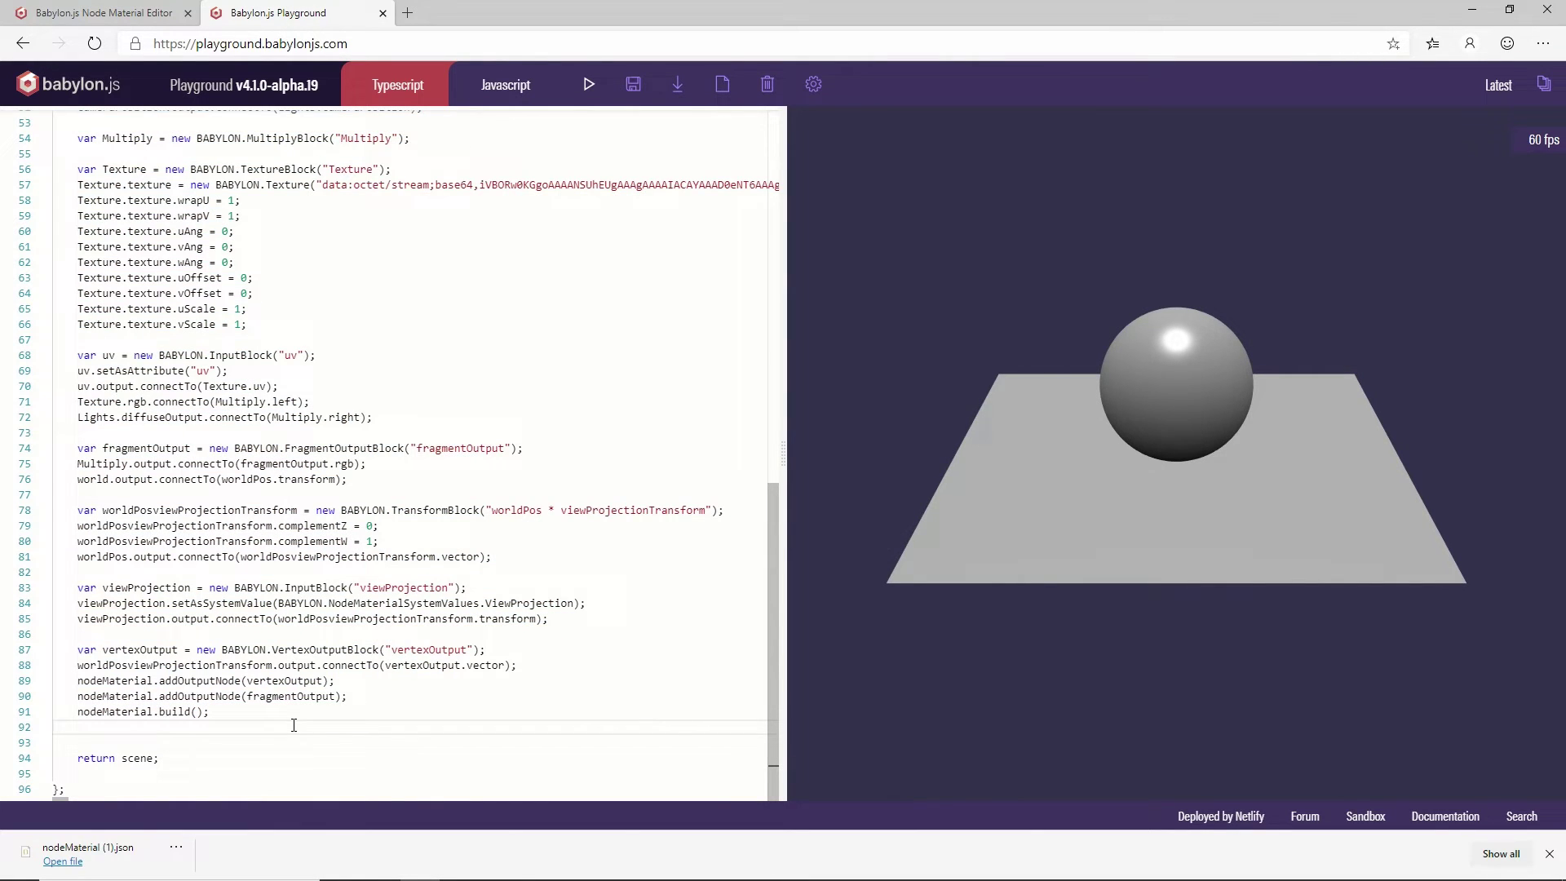
key("Return")
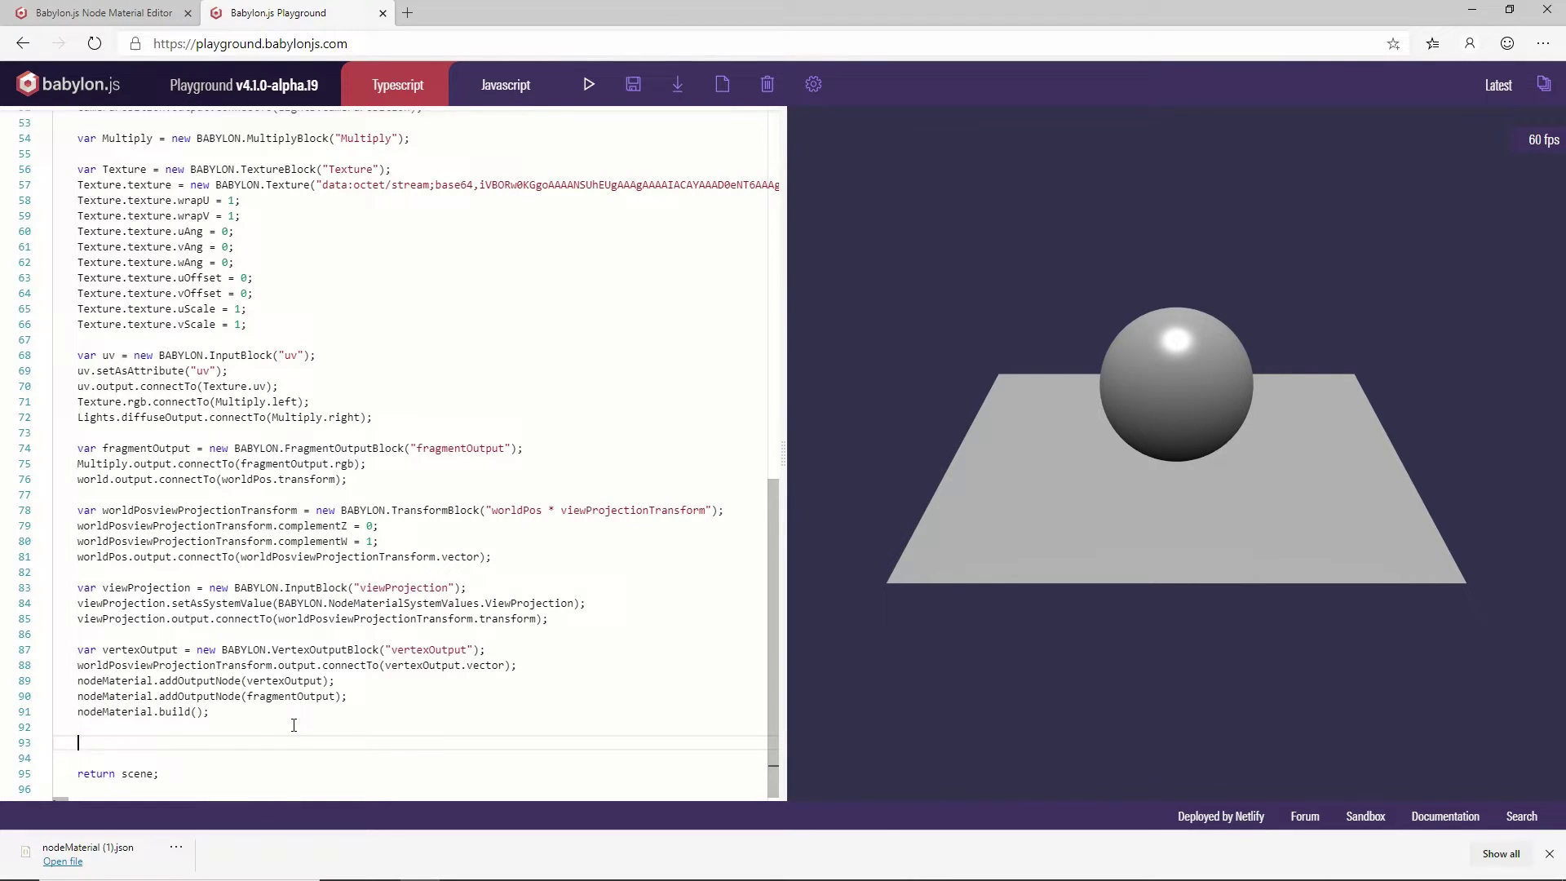
Step: Write sphere.material = nodeMaterial; on the new line
type("sphe")
key("Tab")
type(".ma")
key("Down")
key("Down")
key("Down")
key("Down")
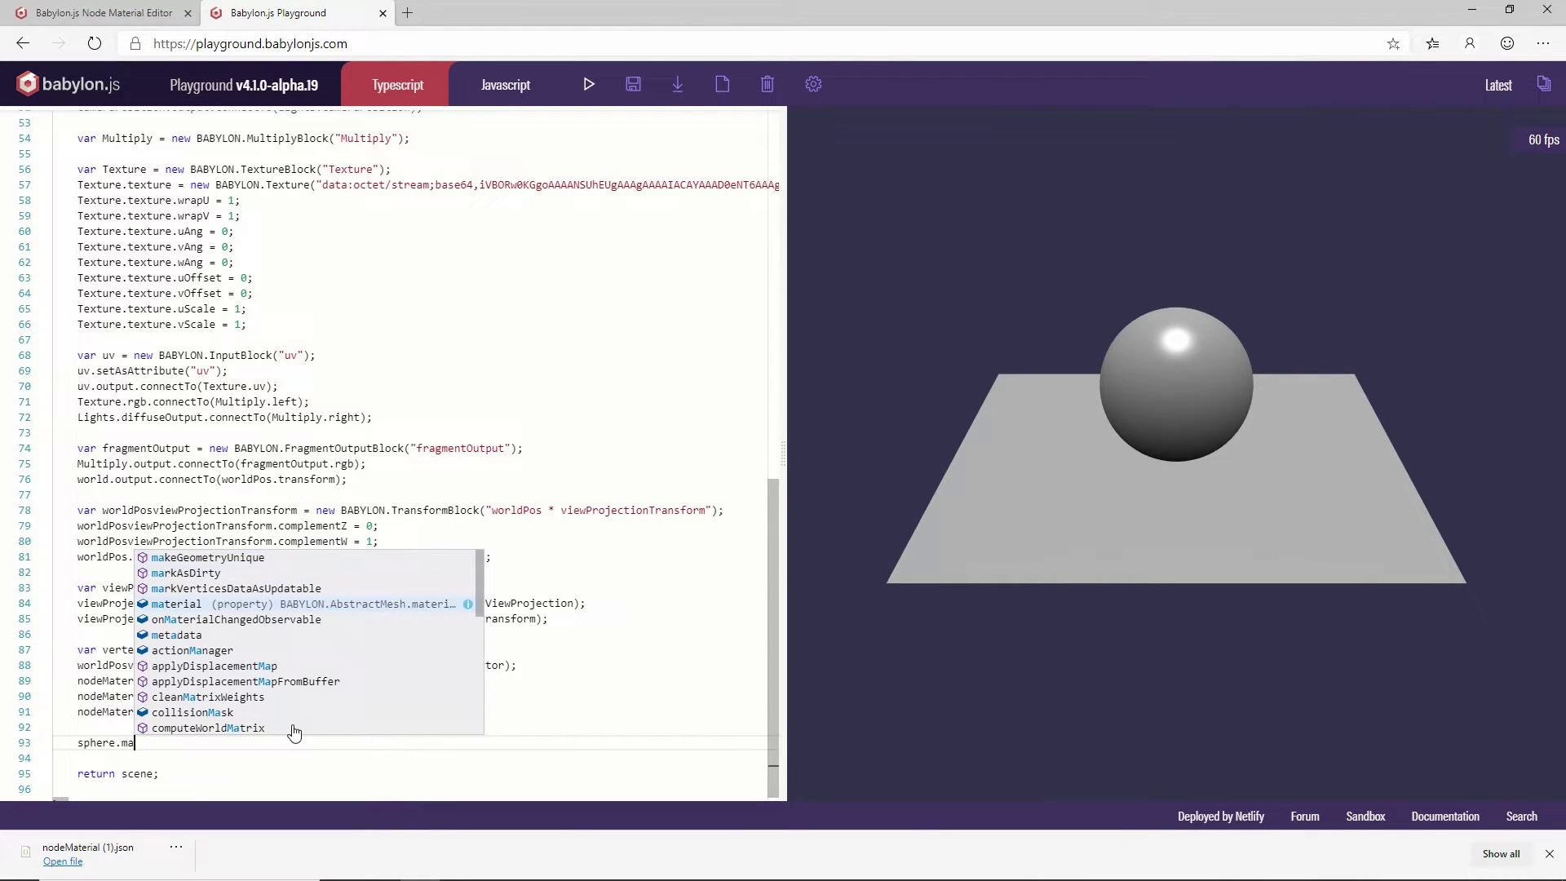
key("Tab")
key("BackSpace")
key("BackSpace")
key("BackSpace")
key("BackSpace")
key("BackSpace")
key("BackSpace")
key("BackSpace")
key("BackSpace")
key("BackSpace")
key("BackSpace")
key("BackSpace")
key("BackSpace")
key("BackSpace")
key("BackSpace")
key("BackSpace")
key("BackSpace")
key("BackSpace")
key("BackSpace")
key("BackSpace")
key("BackSpace")
key("BackSpace")
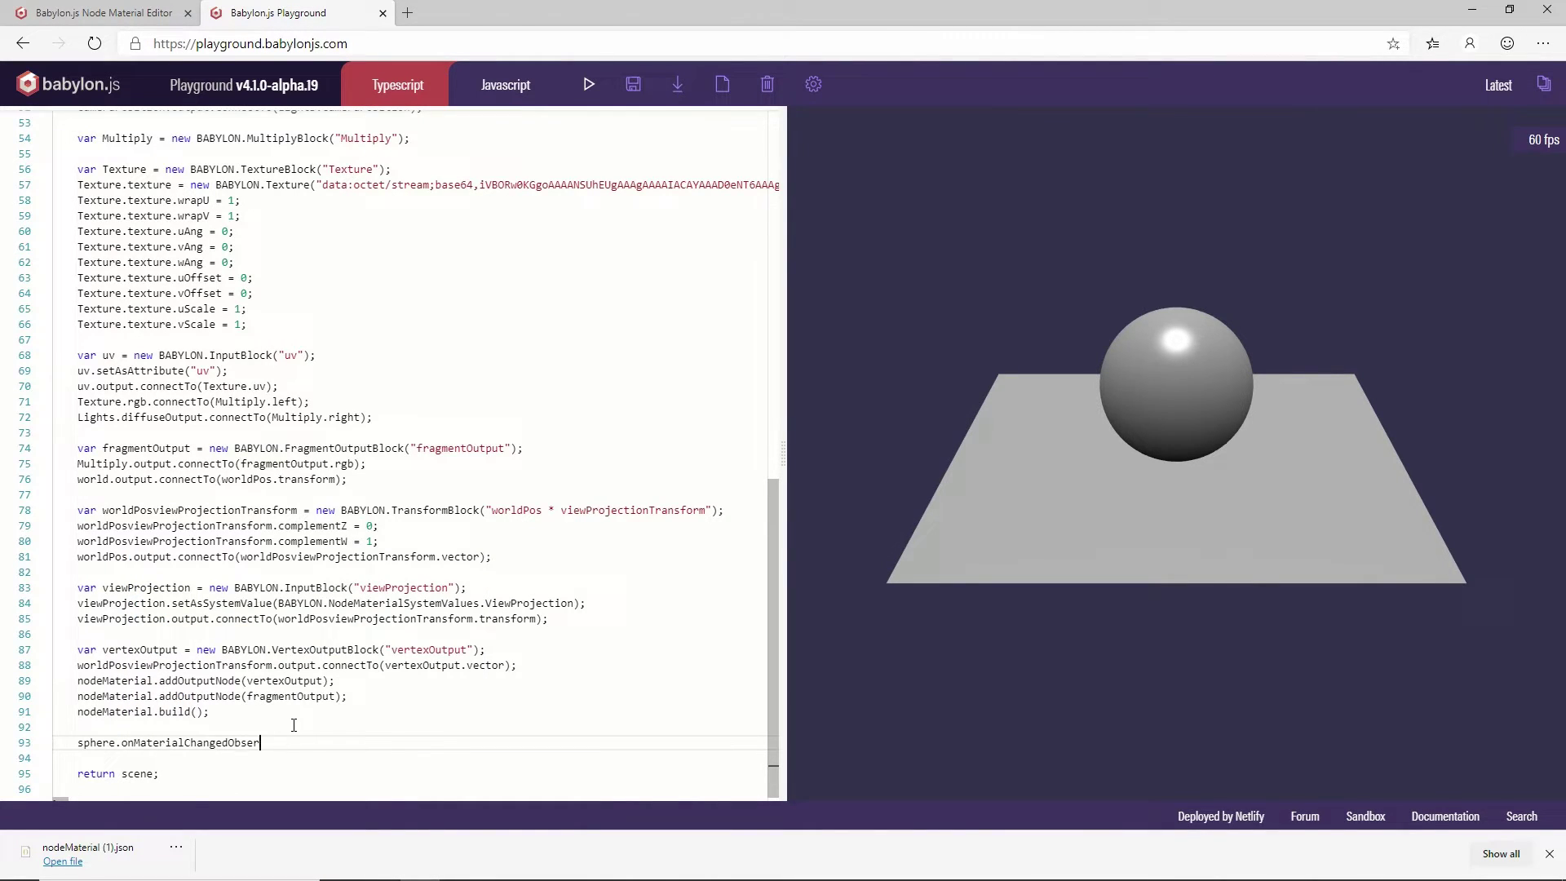
type("ma")
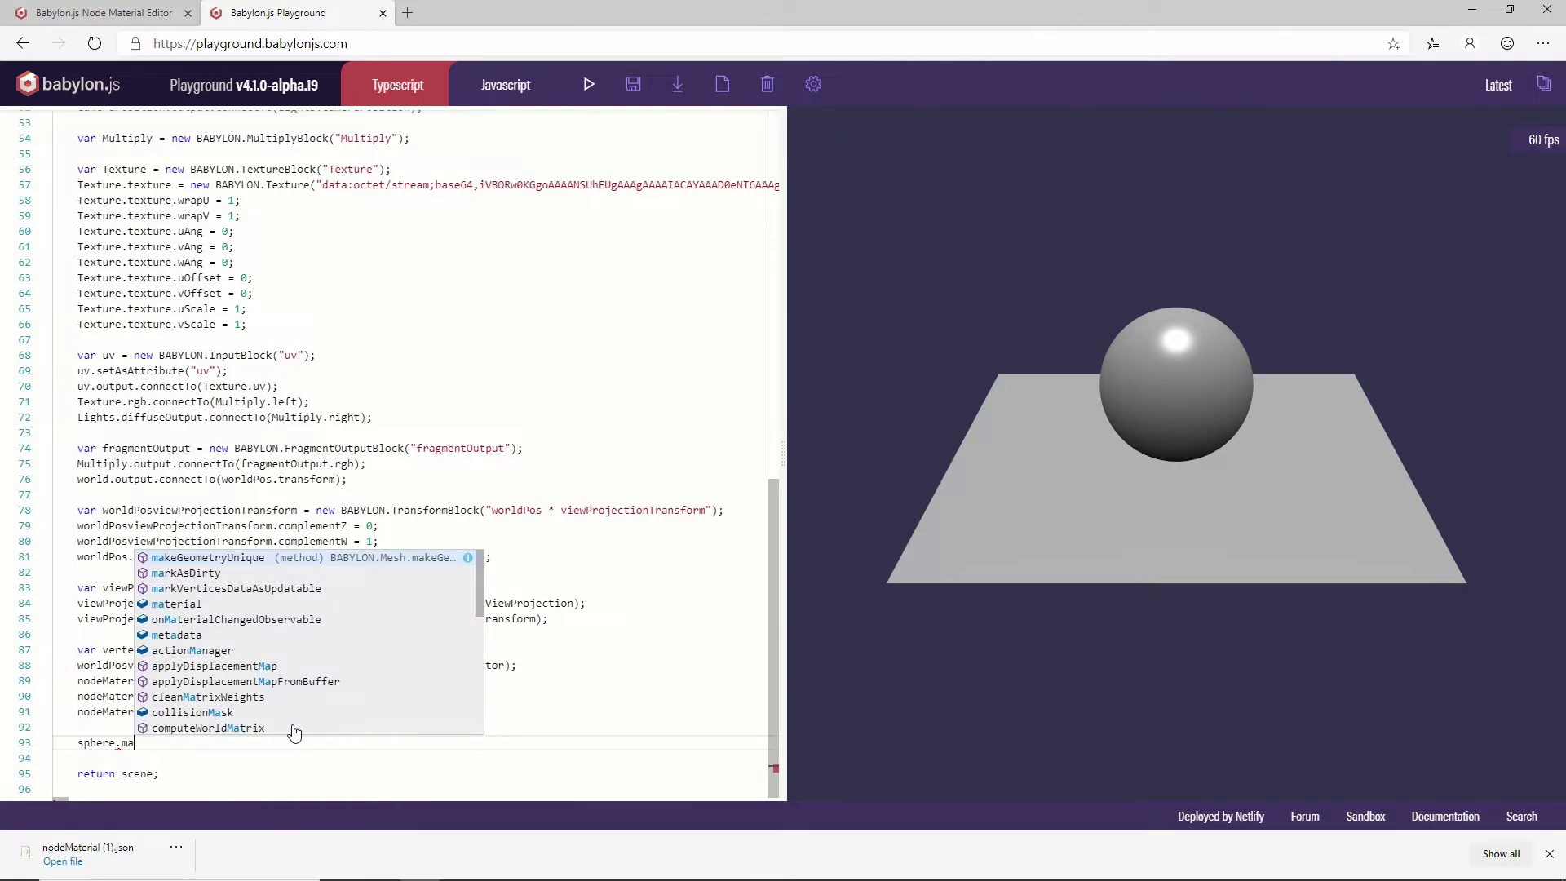
type("terial = nodeMaterial;")
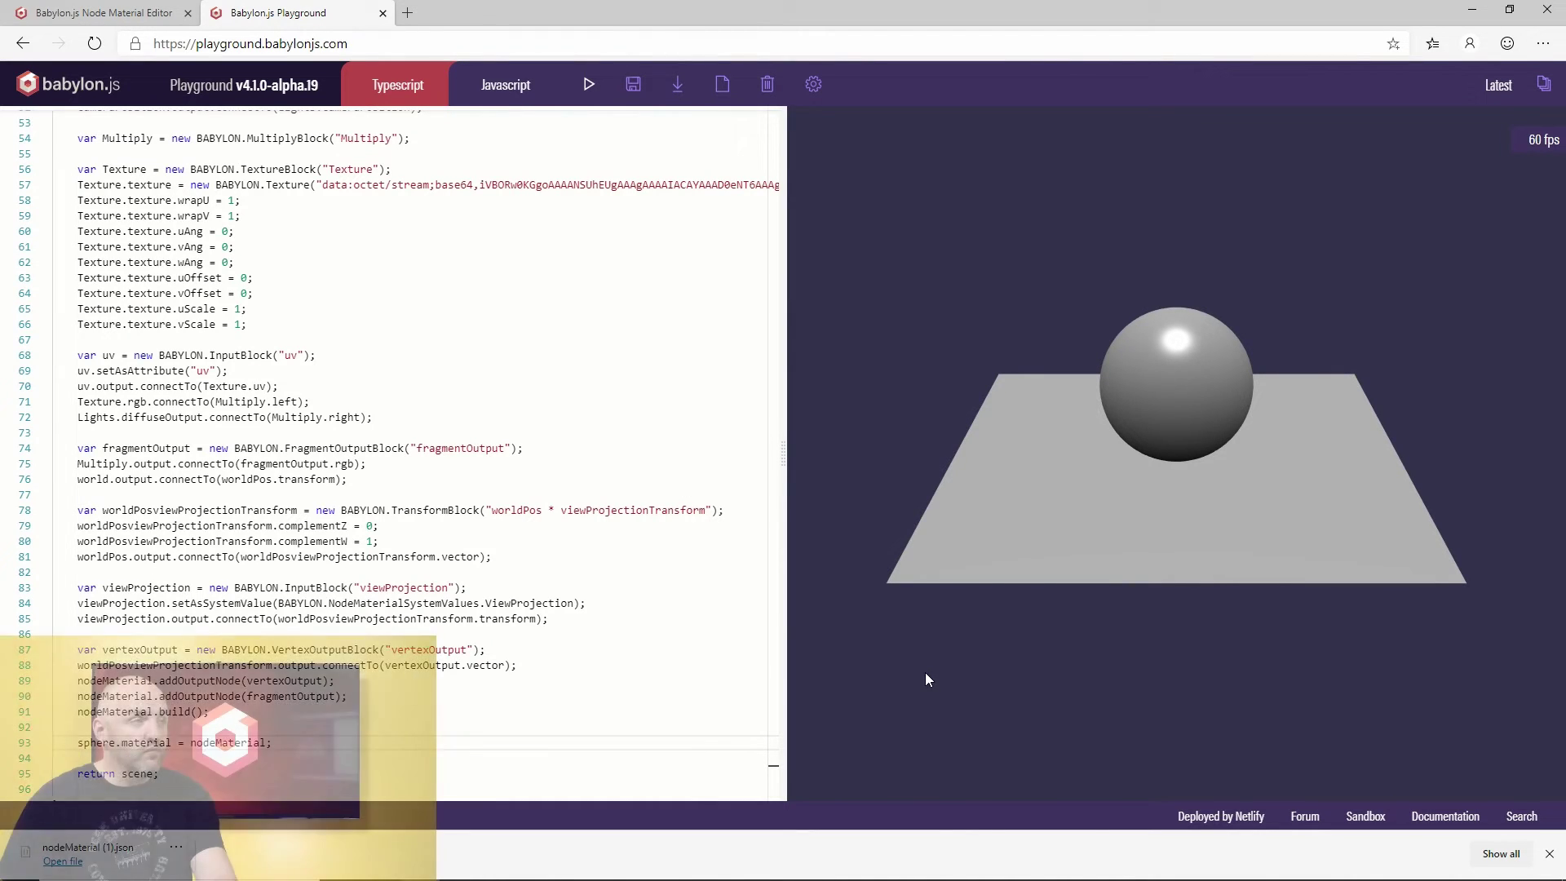
Step: Run the scene, then orbit and zoom in on the sphere showing the tree-textured node material
left_click(598, 87)
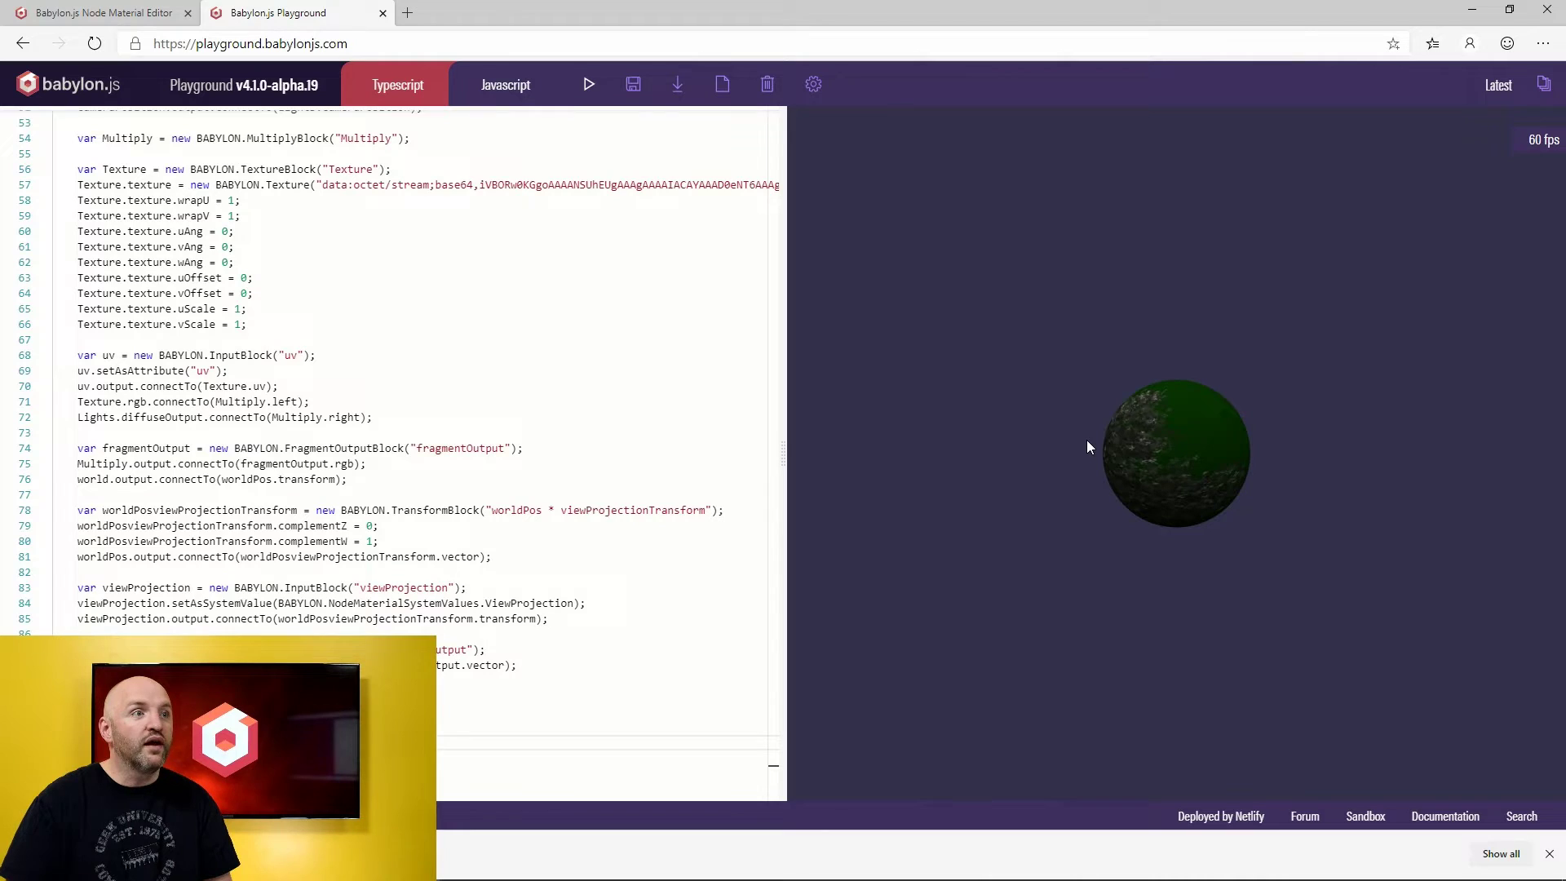
mouse_move(1087, 441)
left_mouse_down()
mouse_move(1176, 415)
mouse_move(1083, 442)
mouse_move(1100, 429)
left_mouse_up()
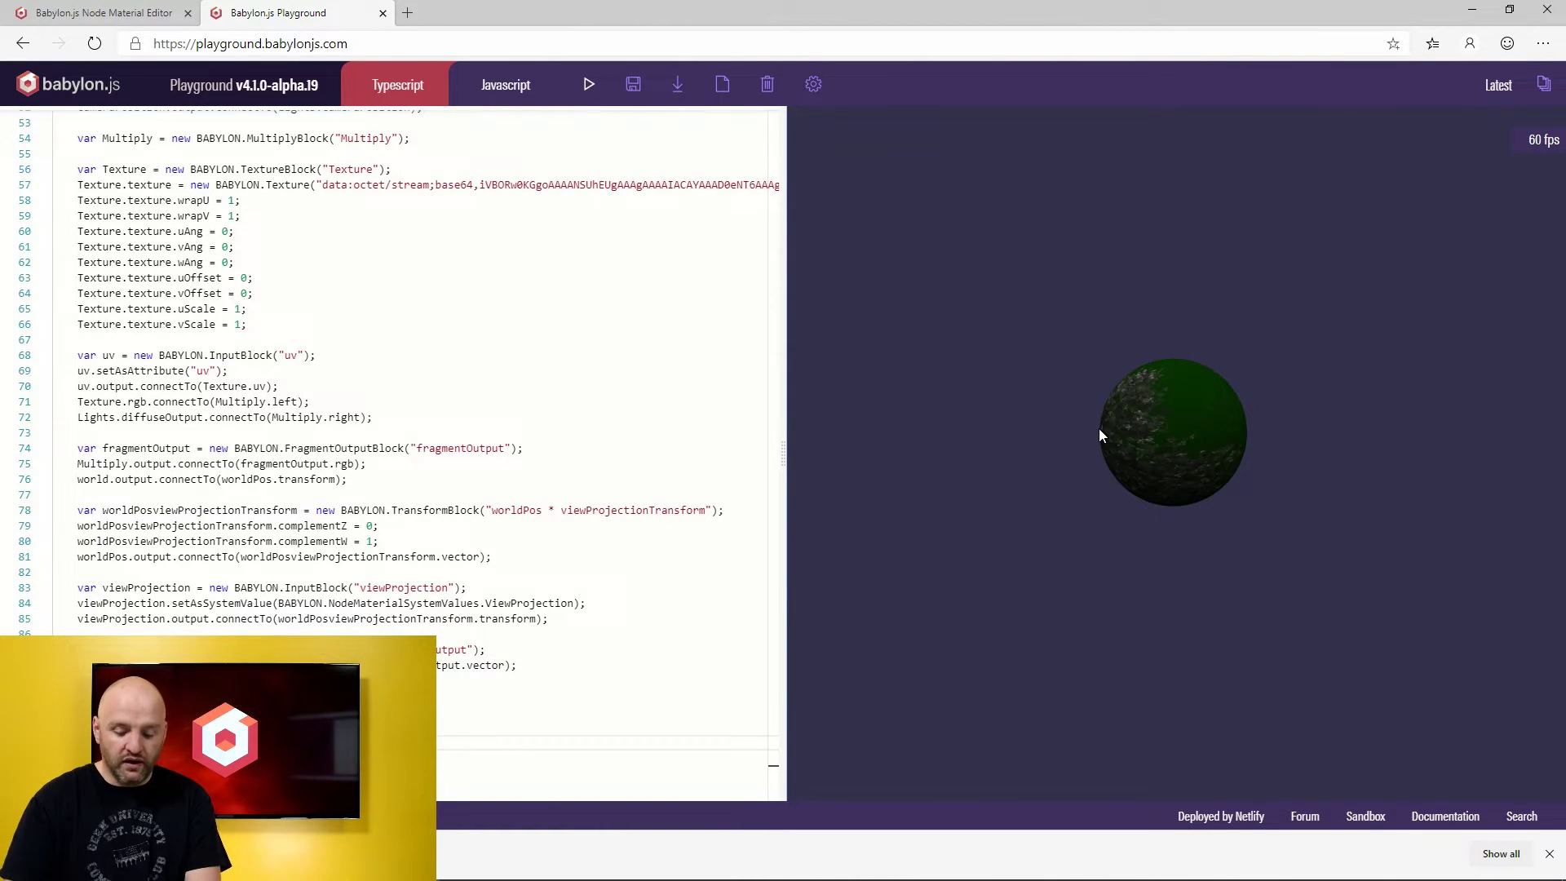
scroll(1099, 430, "up", 5)
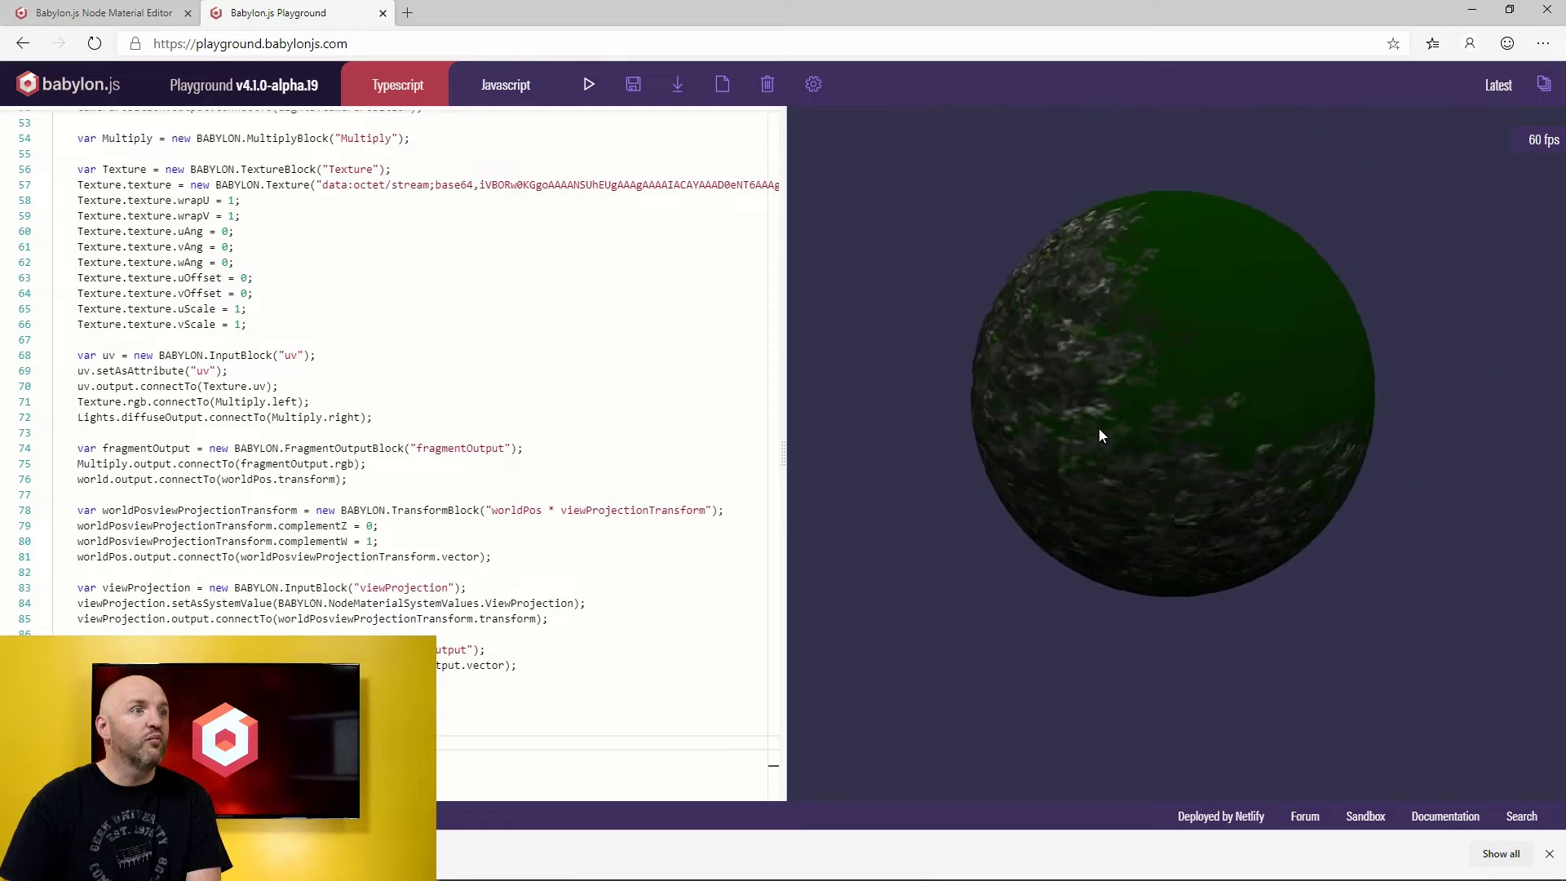
Step: Open the scene Inspector, expand Materials and select node material to view its properties
scroll(1099, 428, "down", 5)
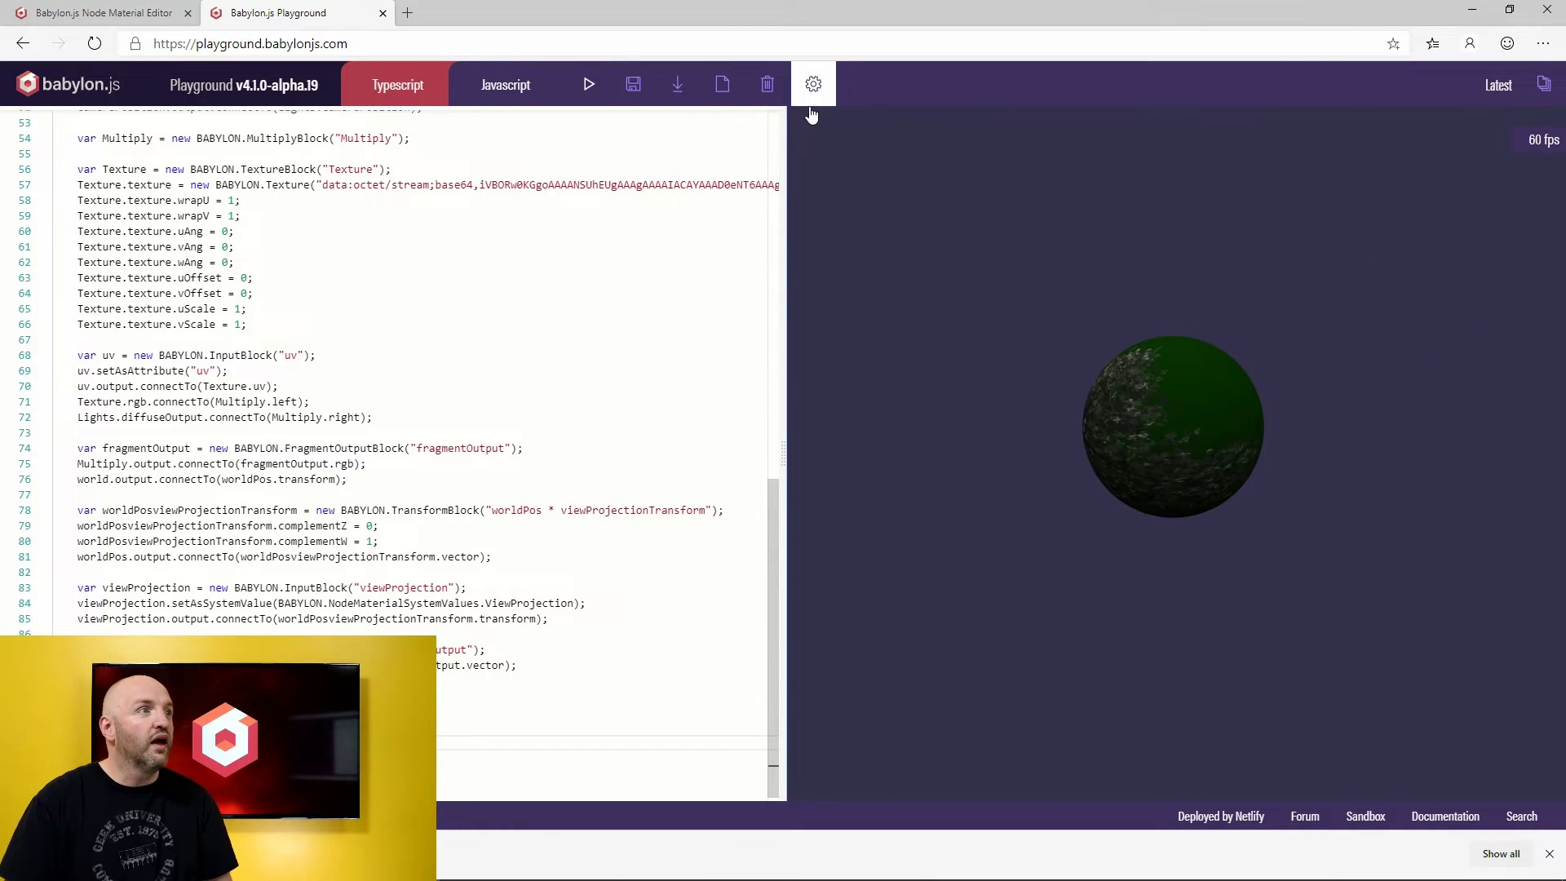
left_click(811, 93)
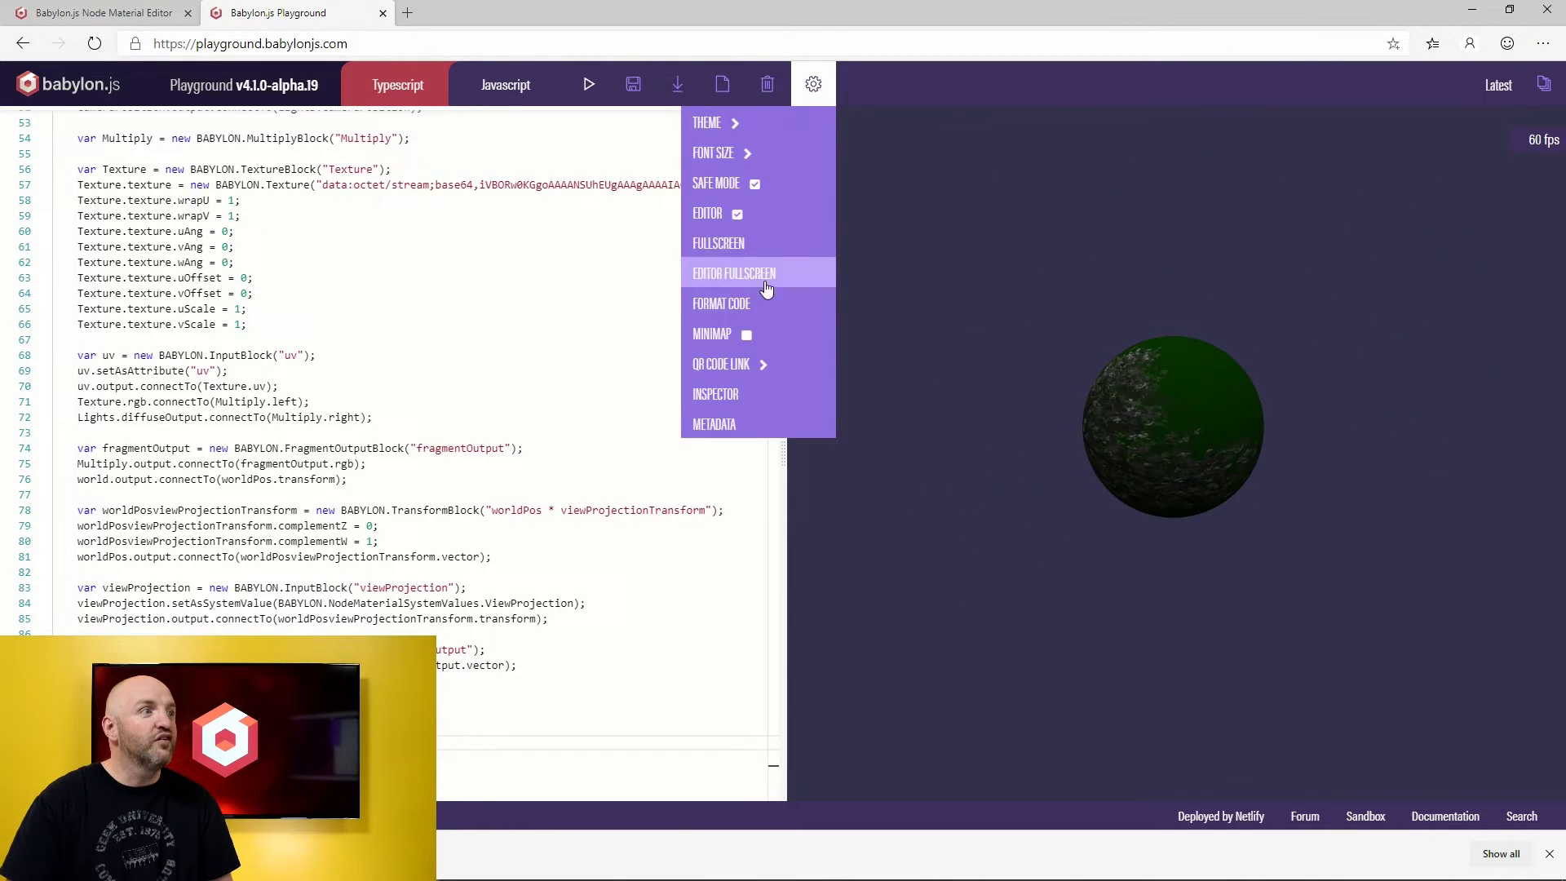
left_click(745, 405)
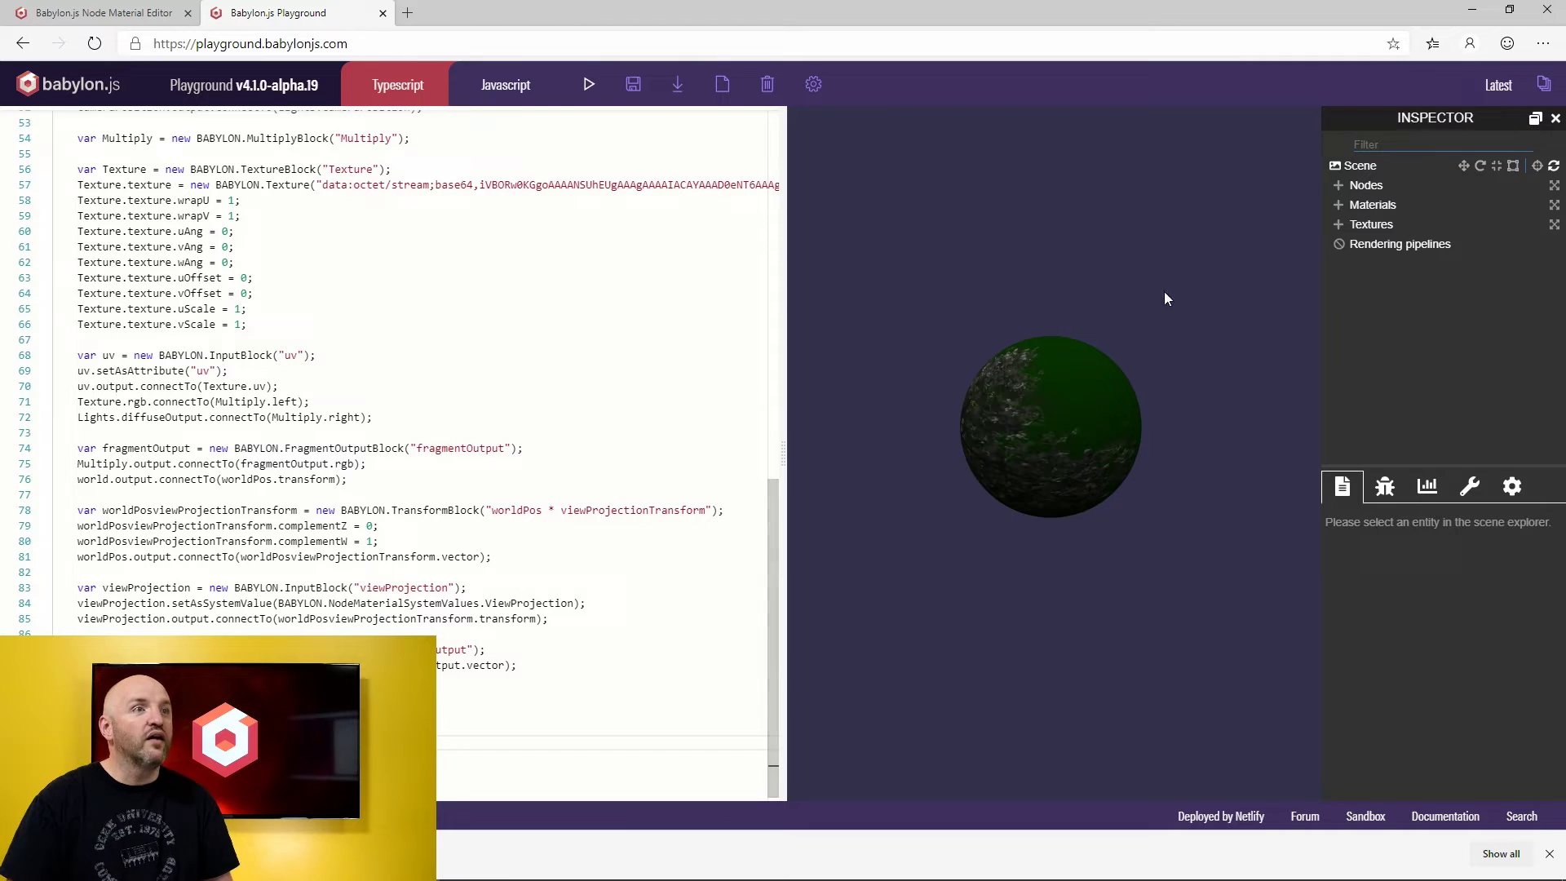
left_click(1339, 206)
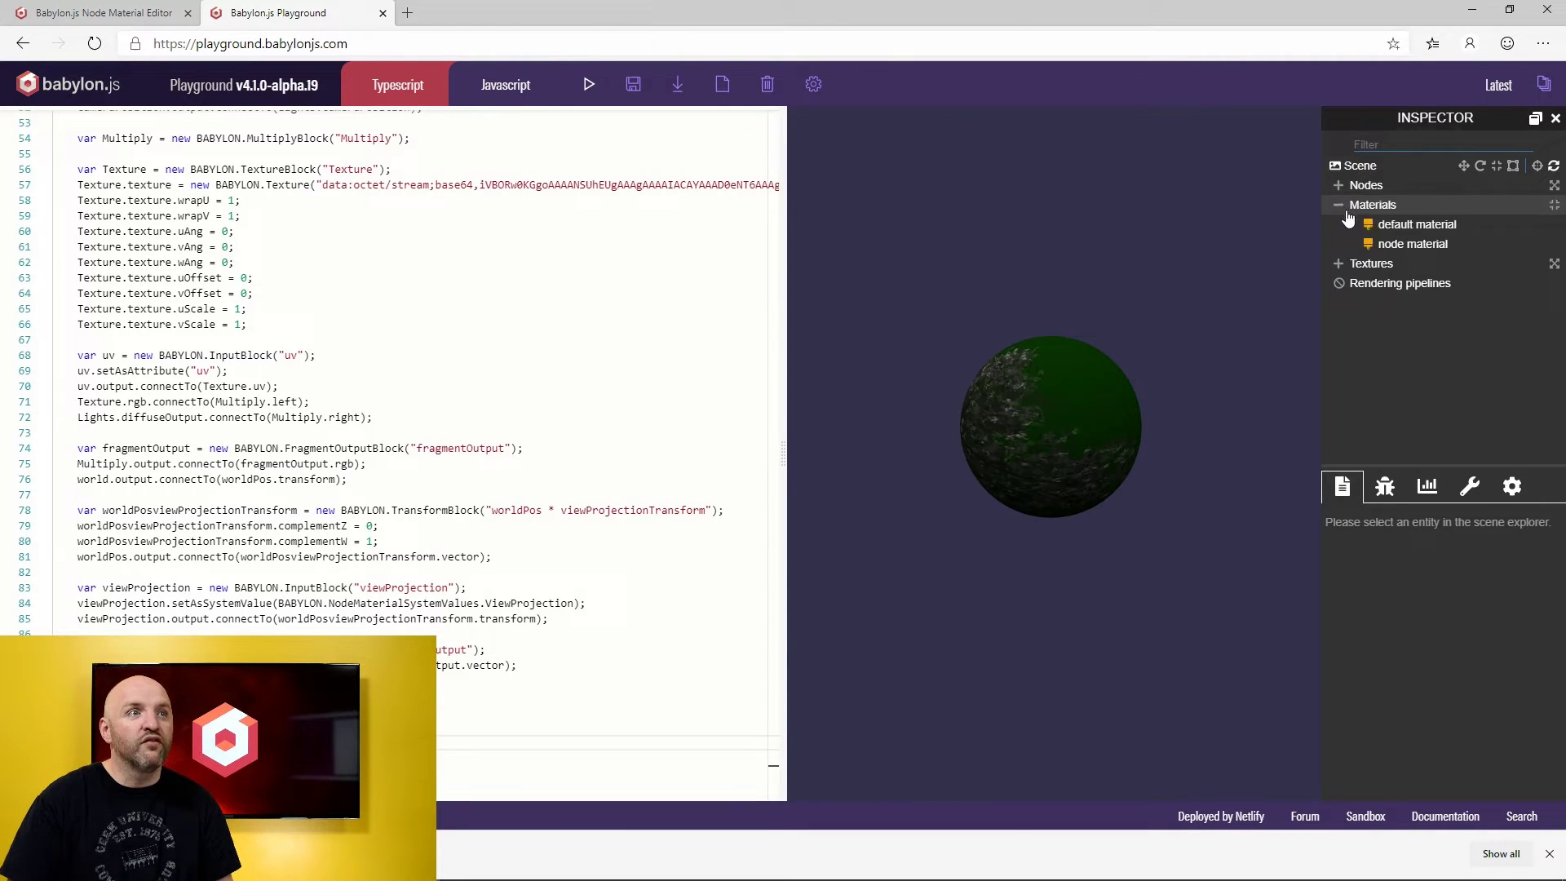
left_click(1403, 245)
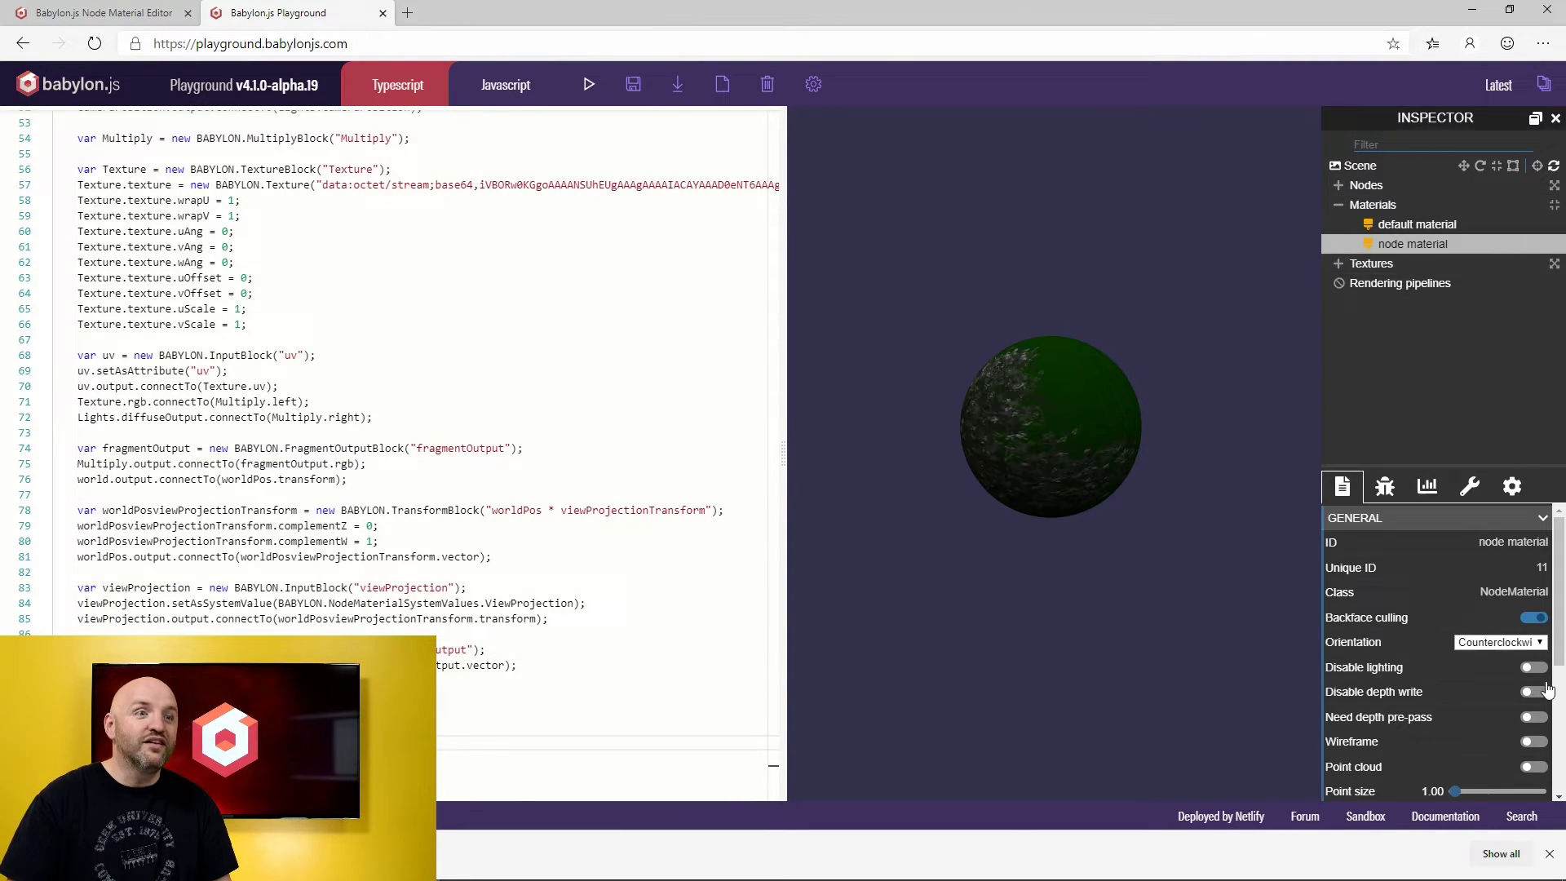
left_click_drag(1560, 621, 1559, 739)
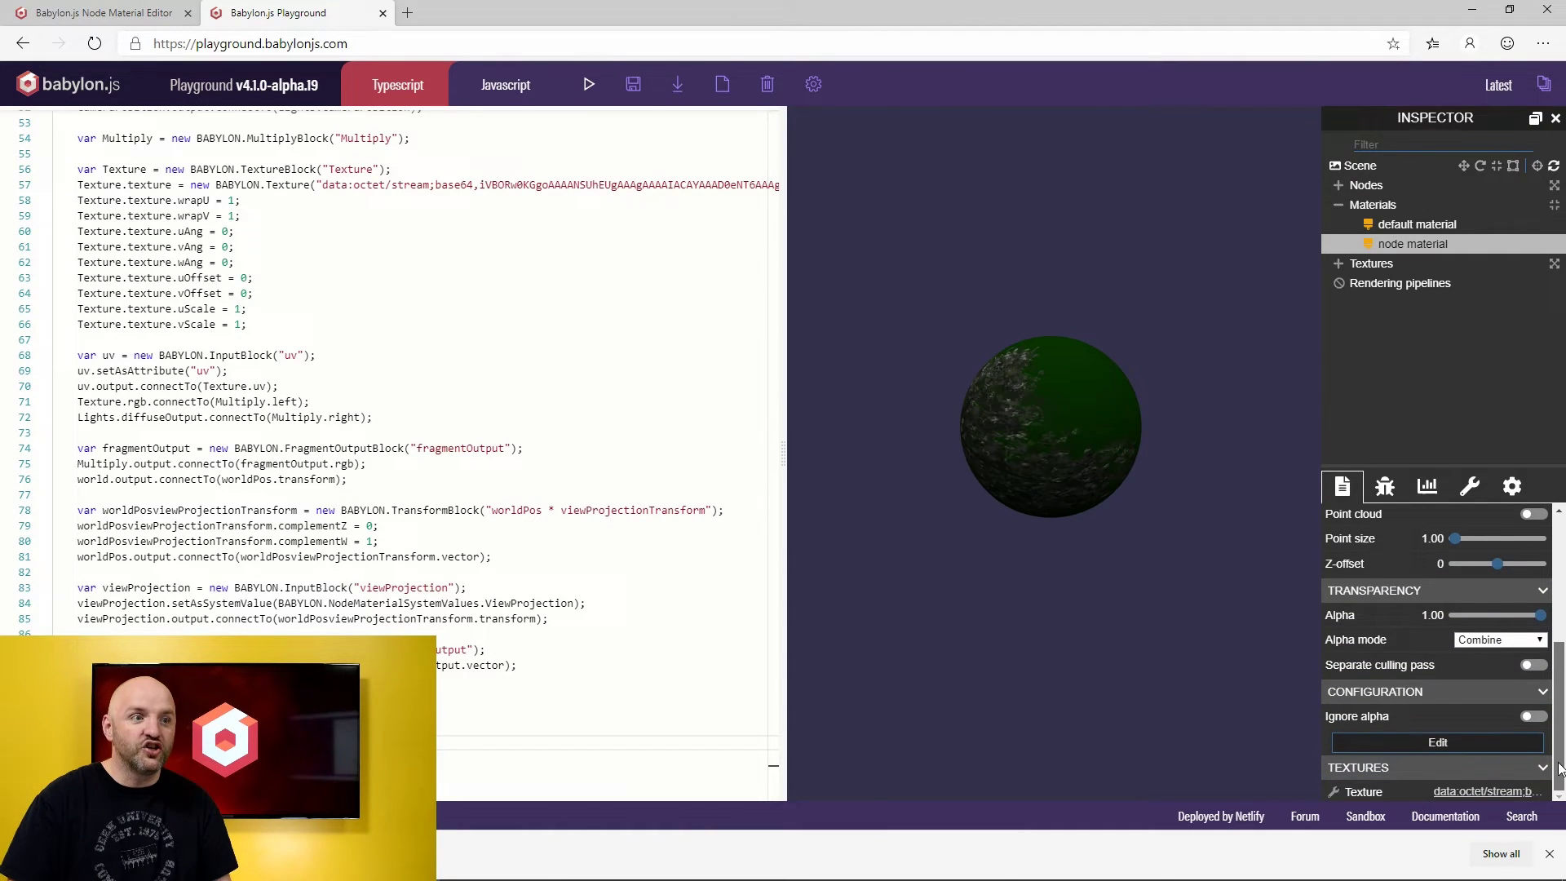
left_click(1438, 742)
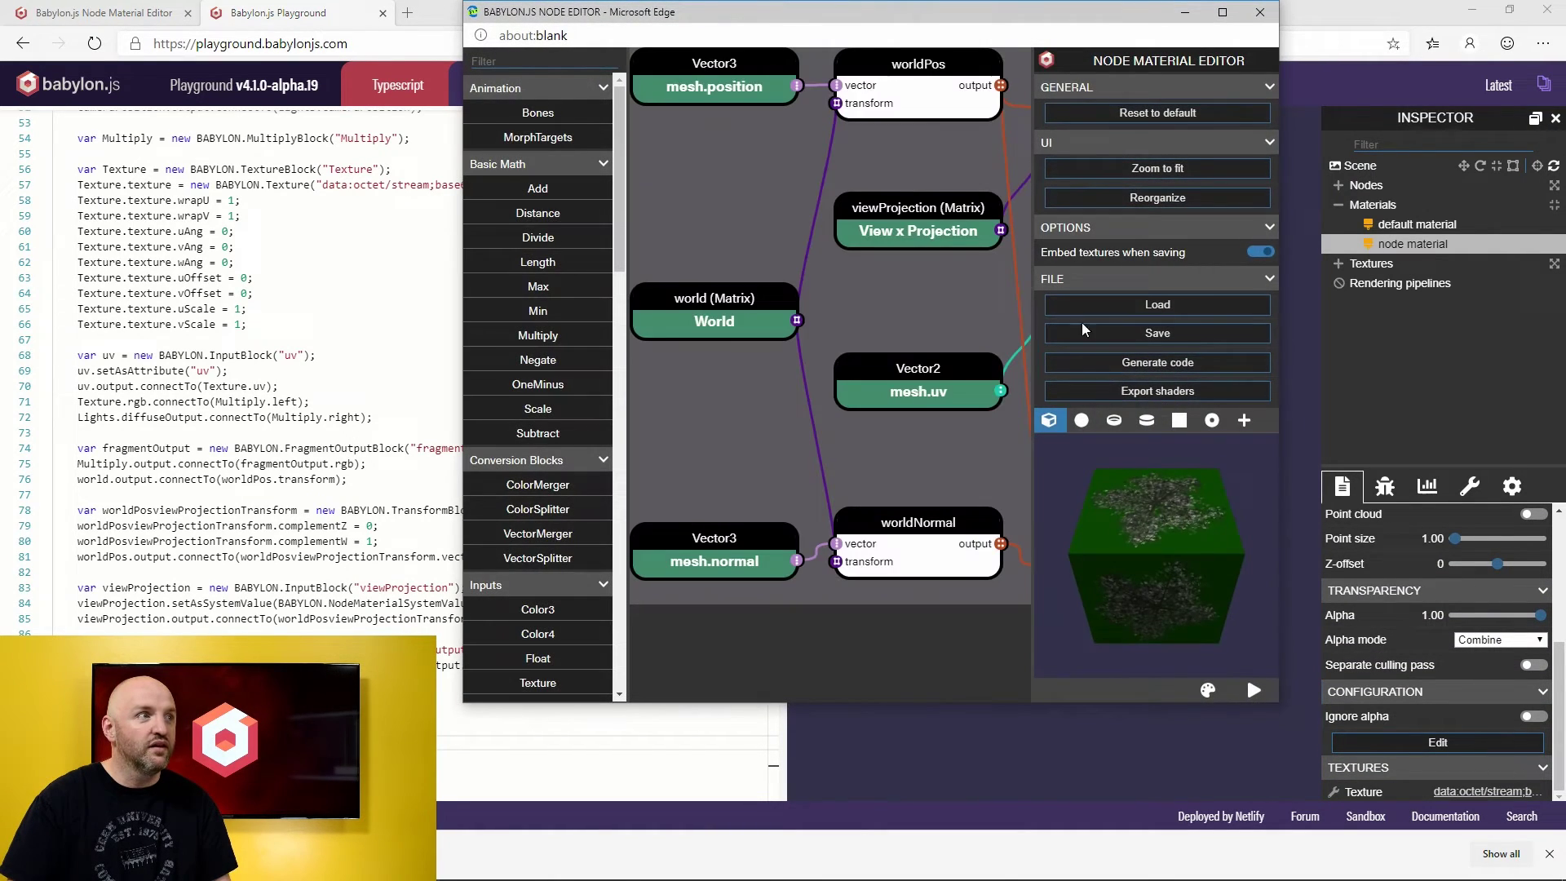